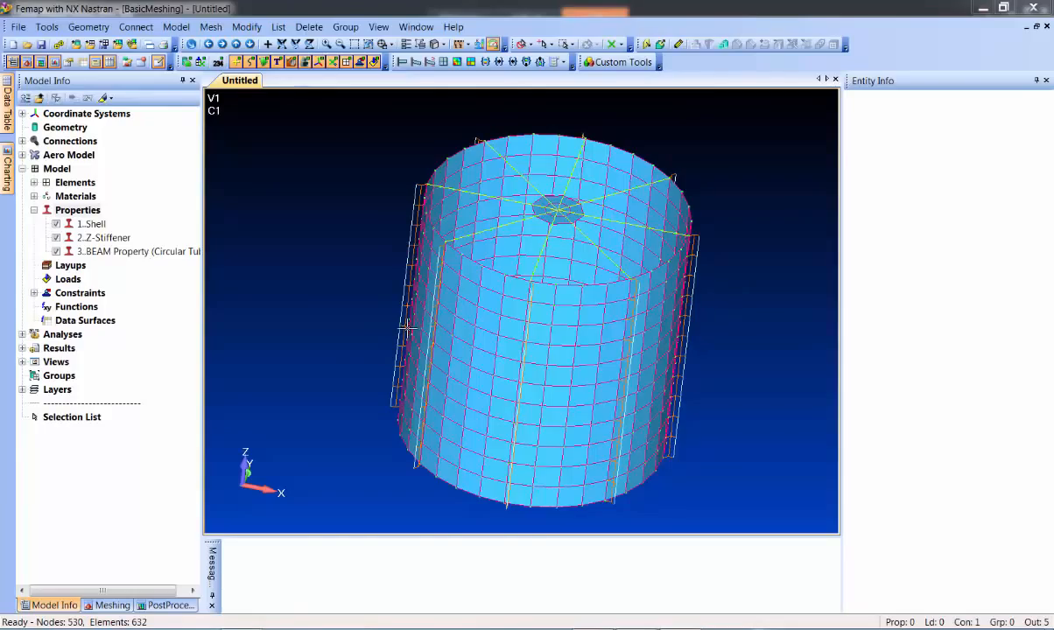
Step: Start a new material of type Orthotropic (2D) and title it IM6
middle_drag(364, 285, 396, 372)
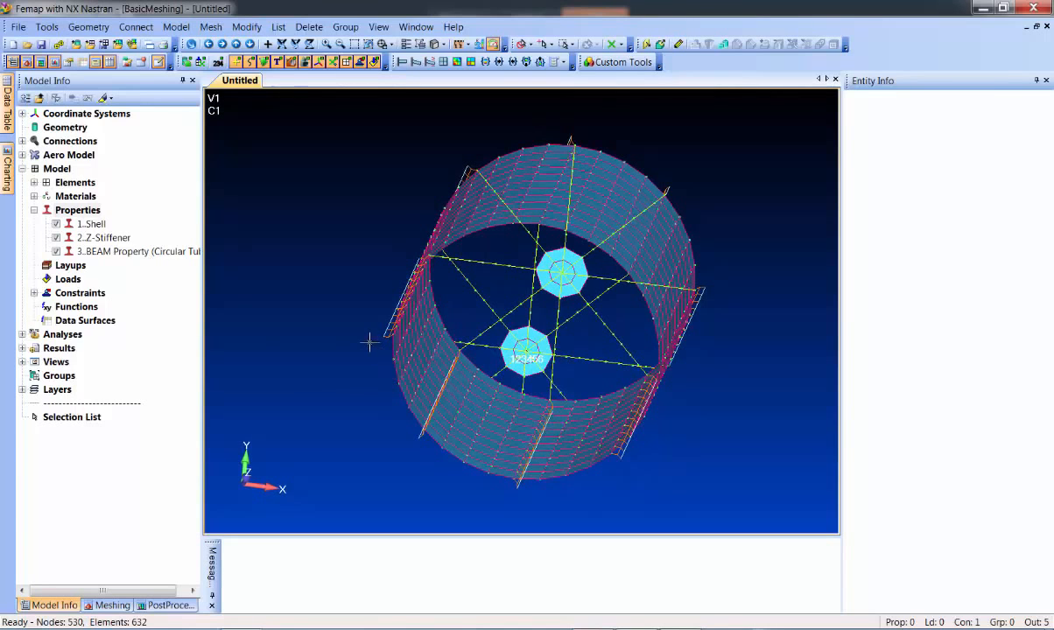
right_click(83, 197)
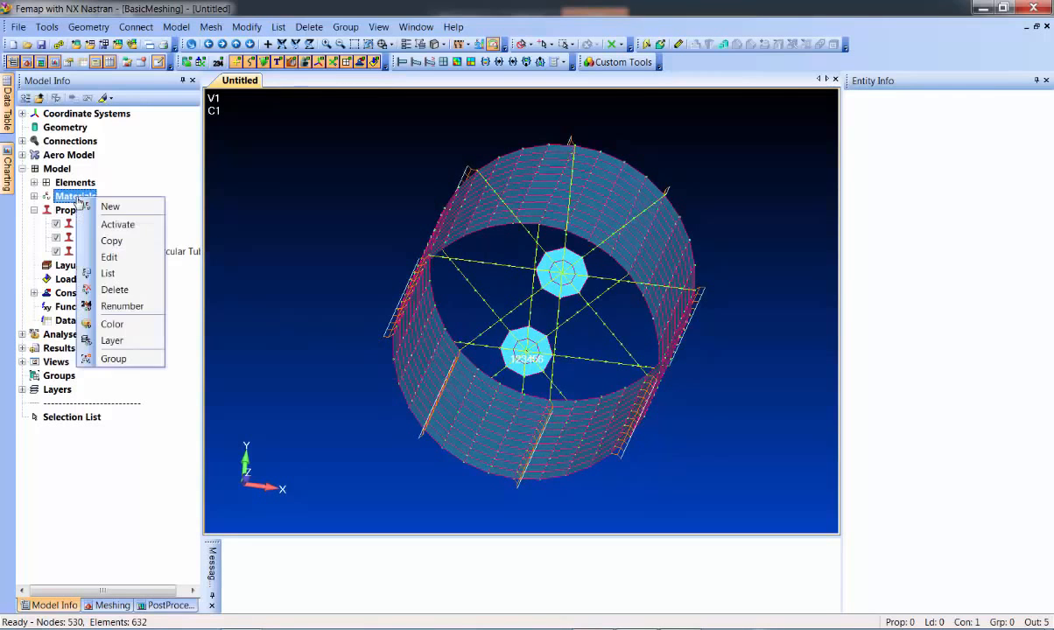
click(109, 207)
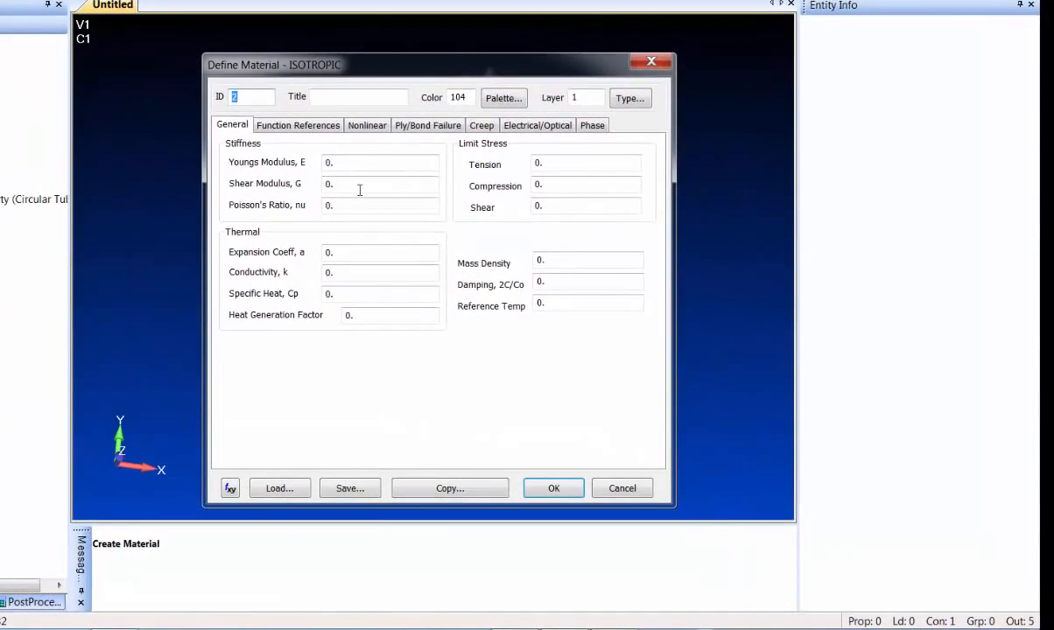
click(631, 98)
click(915, 435)
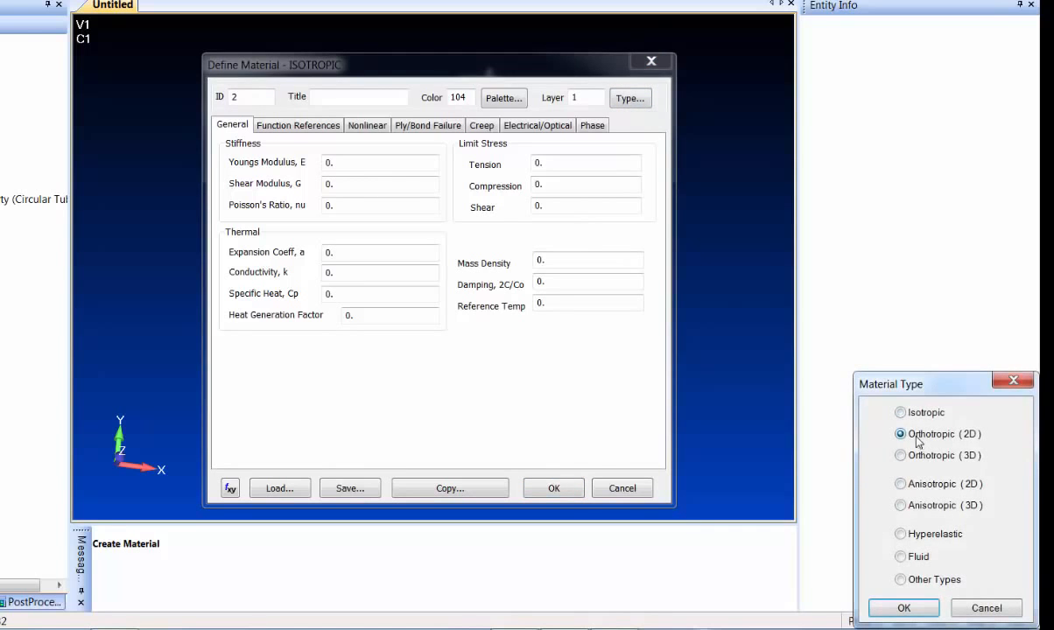
click(903, 608)
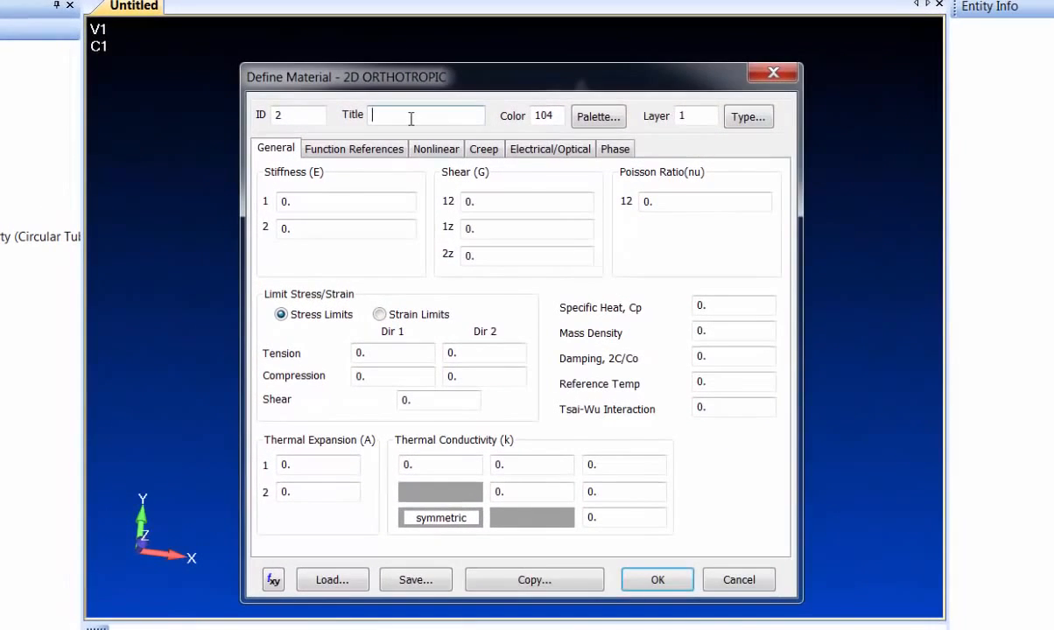
text(6)
Step: Set the IM6 material's stiffness E to 23E6 in direction 1 and 1.29E6 in direction 2
key(Tab)
key(Tab)
key(Tab)
key(Tab)
key(Tab)
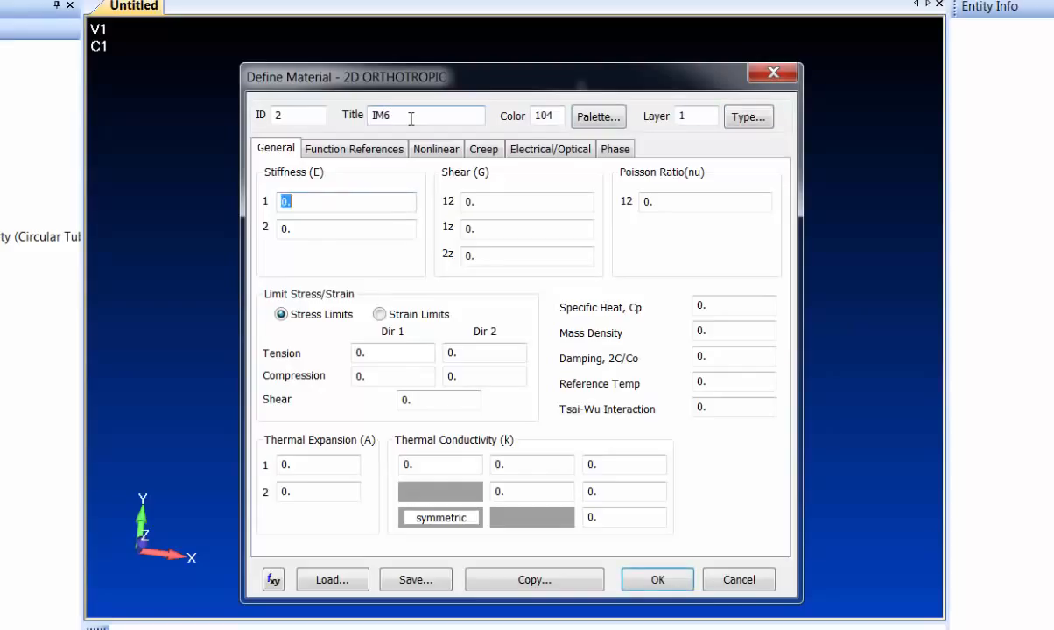
text(23E6)
key(Tab)
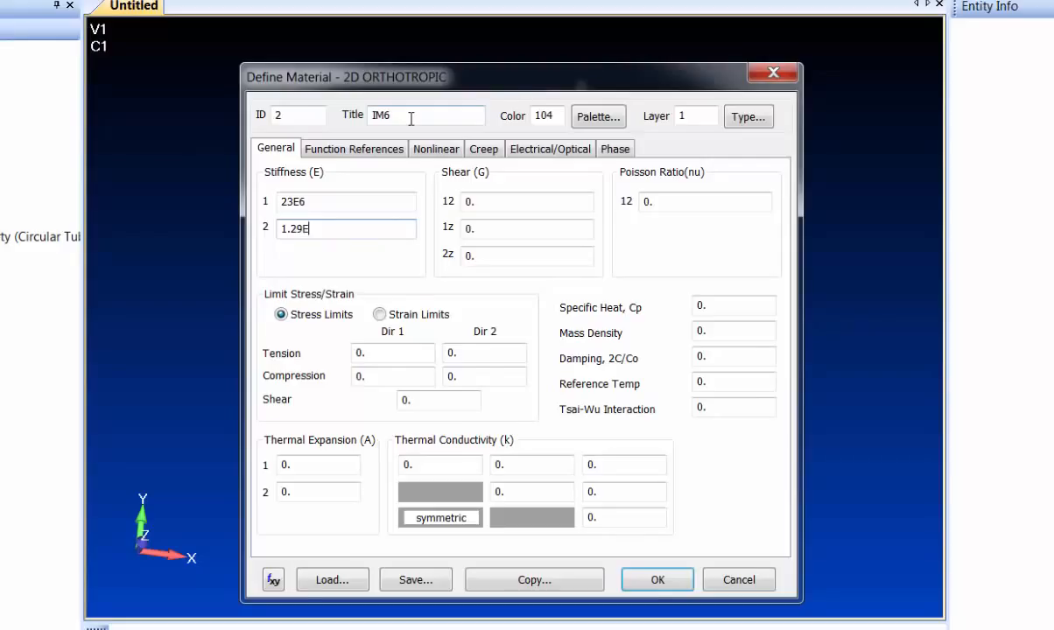
text(1.29E6)
key(Tab)
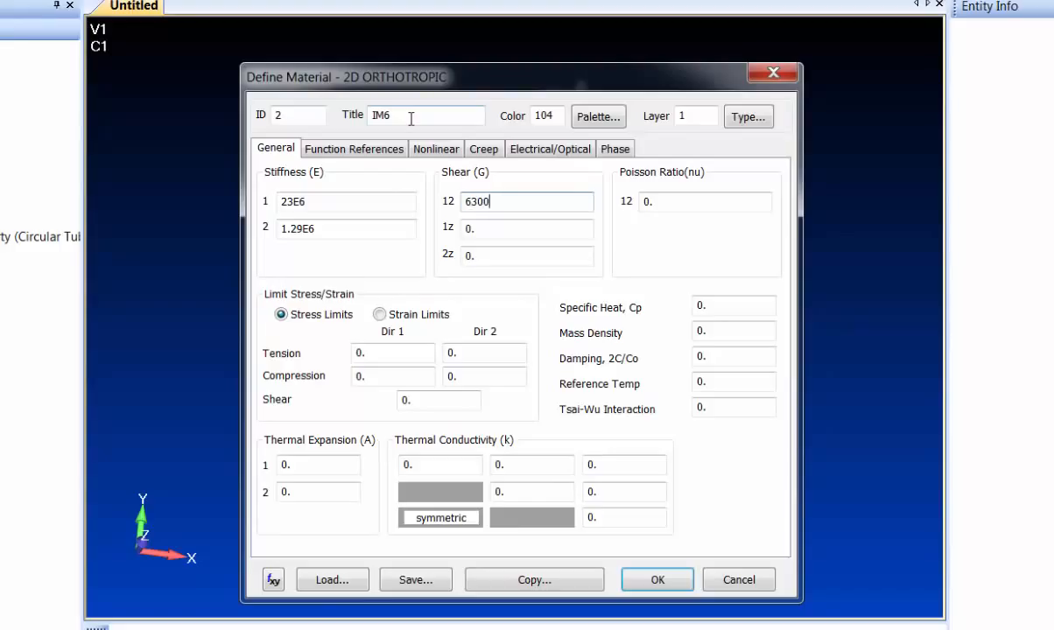
Step: Set shear modulus 12 to 630000, shear moduli 1z and 2z to 500000, and Poisson's ratio to .37
key(Tab)
key(Tab)
key(Tab)
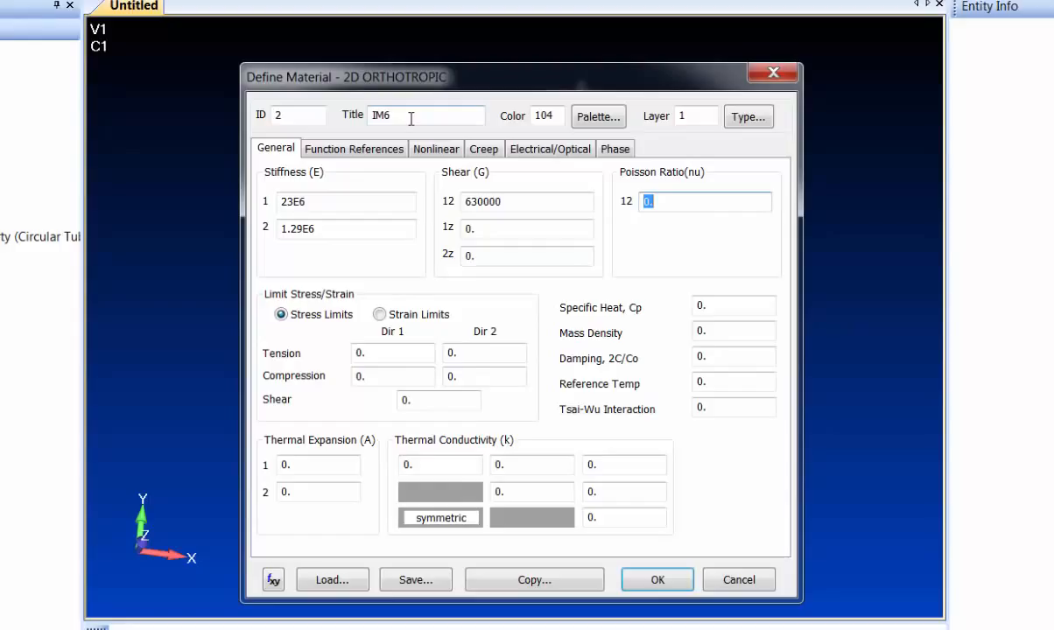
key(shift+Tab)
key(shift+Tab)
text(5)
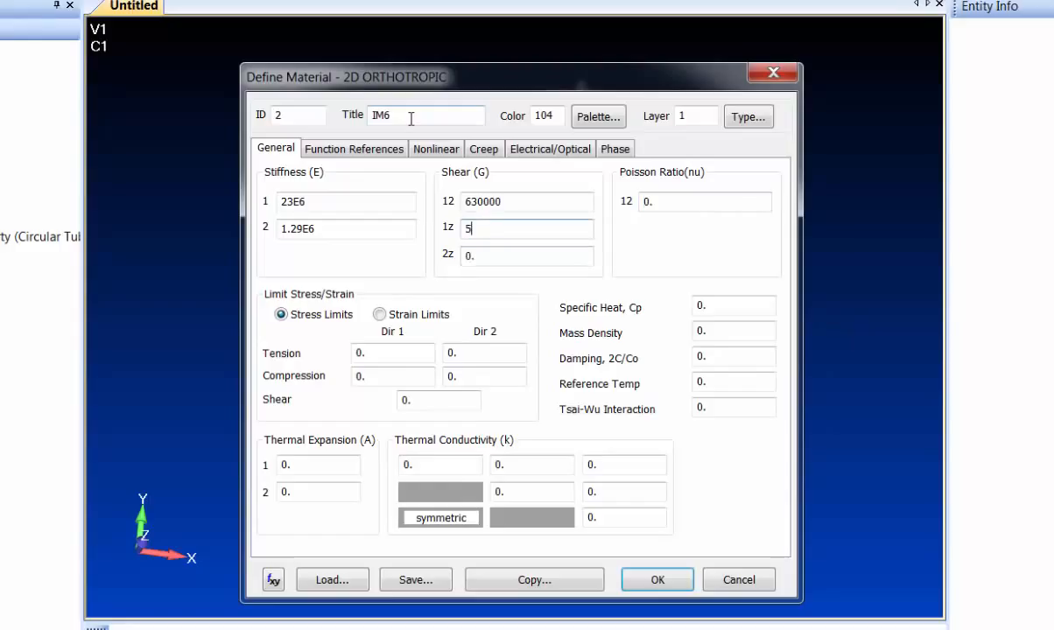
text(00000)
key(Tab)
text(500000)
key(Tab)
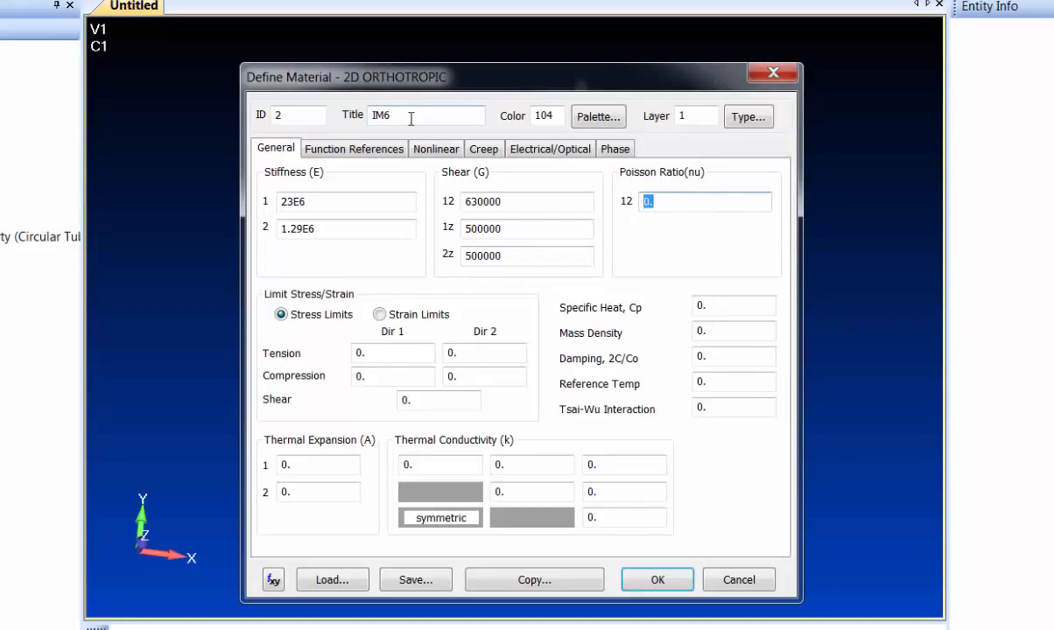
text(.)
Step: Set the tension stress limits to 343000 in direction 1 and 7200 in direction 2
click(355, 350)
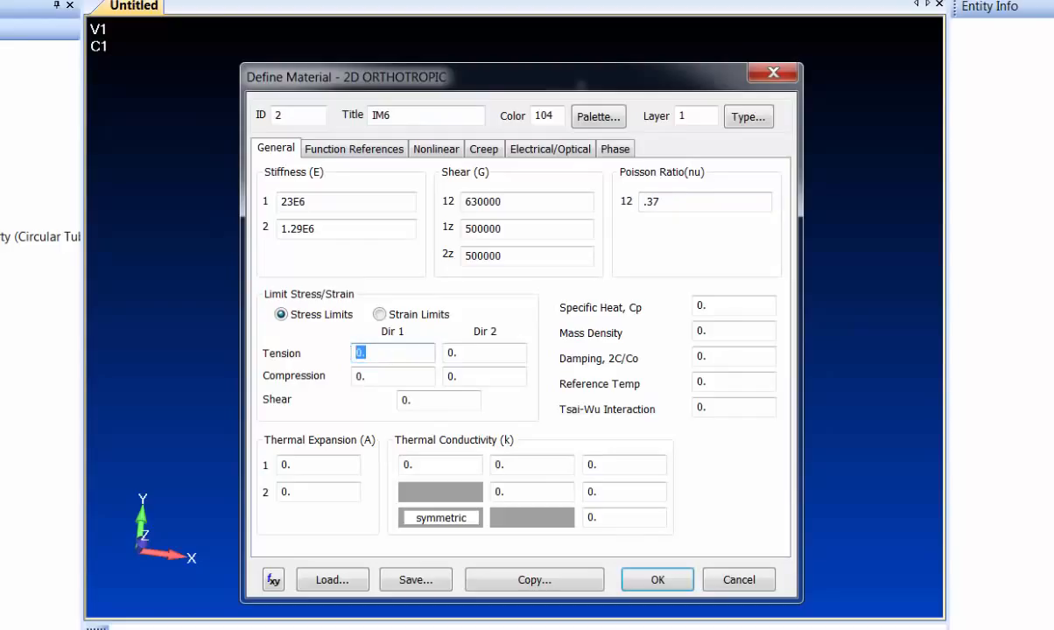
text(343000)
key(Tab)
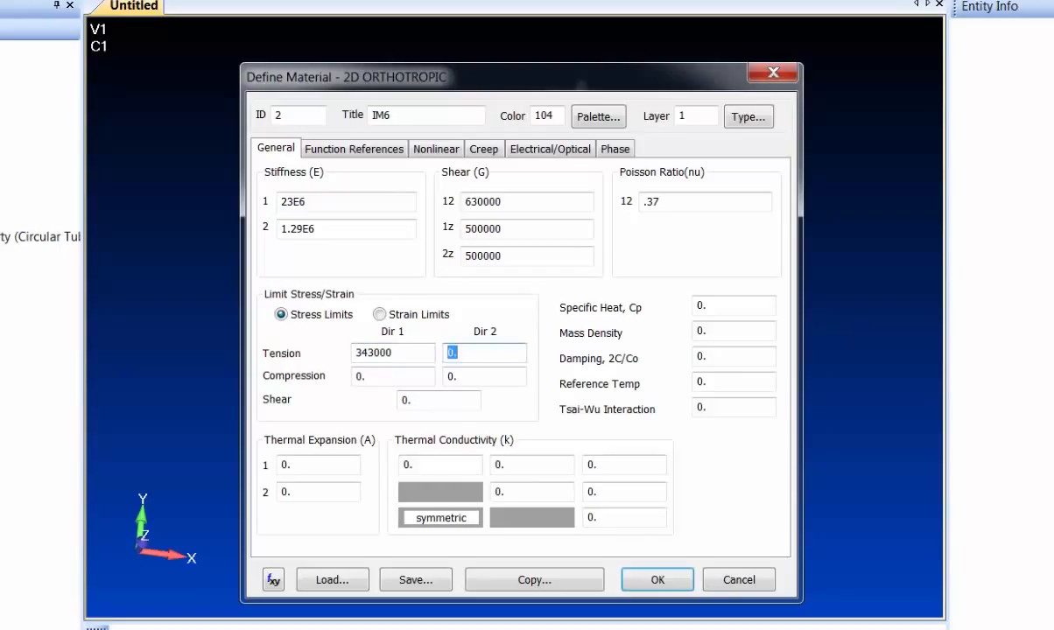
key(shift+Tab)
key(Tab)
text(7)
key(Tab)
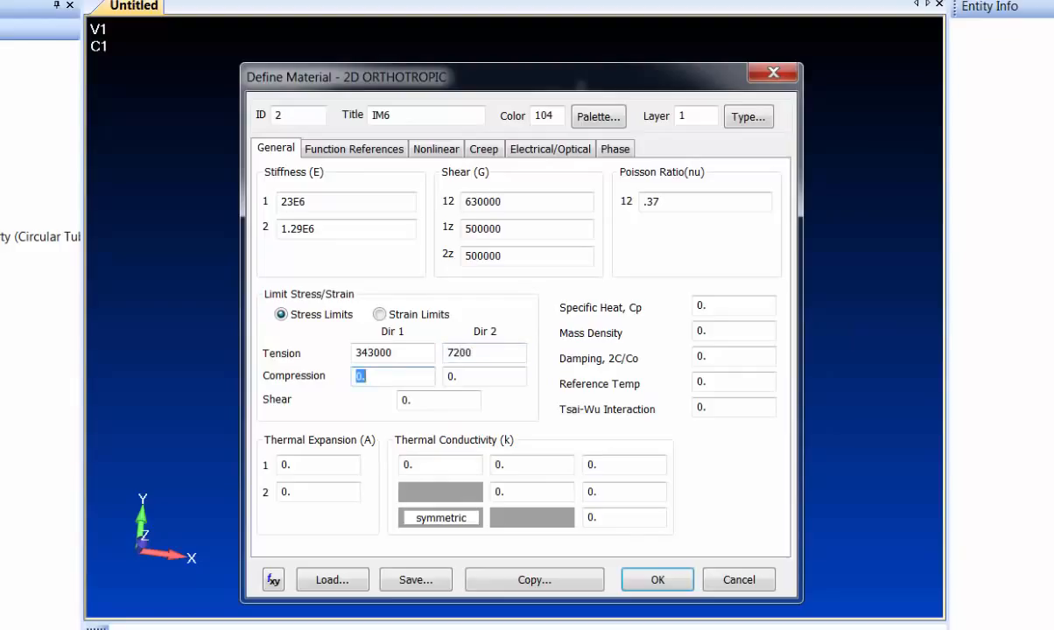
Step: Set the compression stress limits to 203000 and 37400 for directions 1 and 2, and the shear limit to 20200
text(203000)
key(Tab)
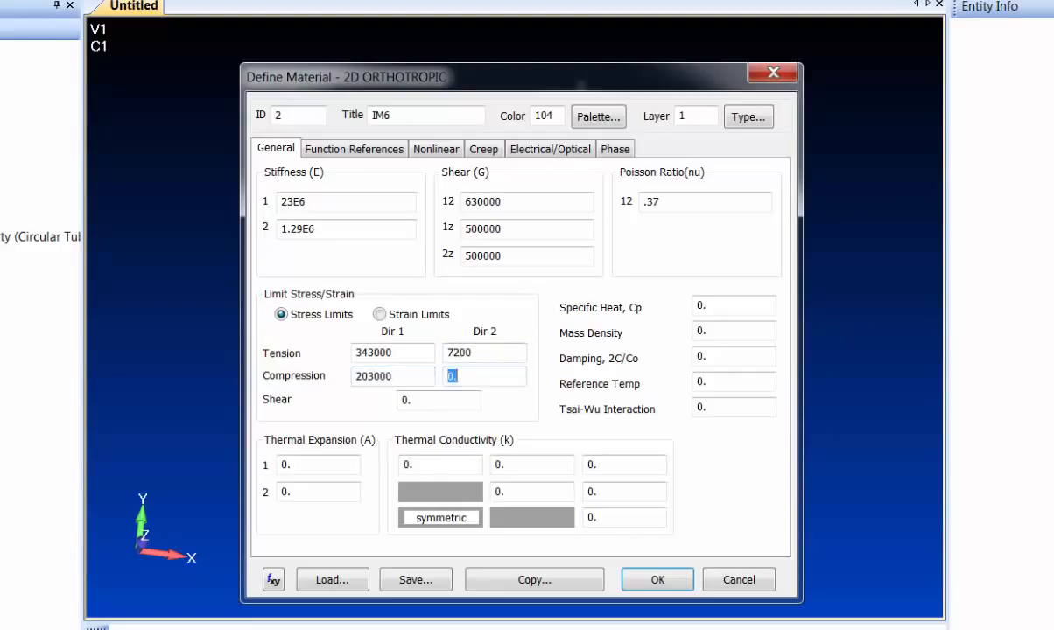
text(37400)
key(Tab)
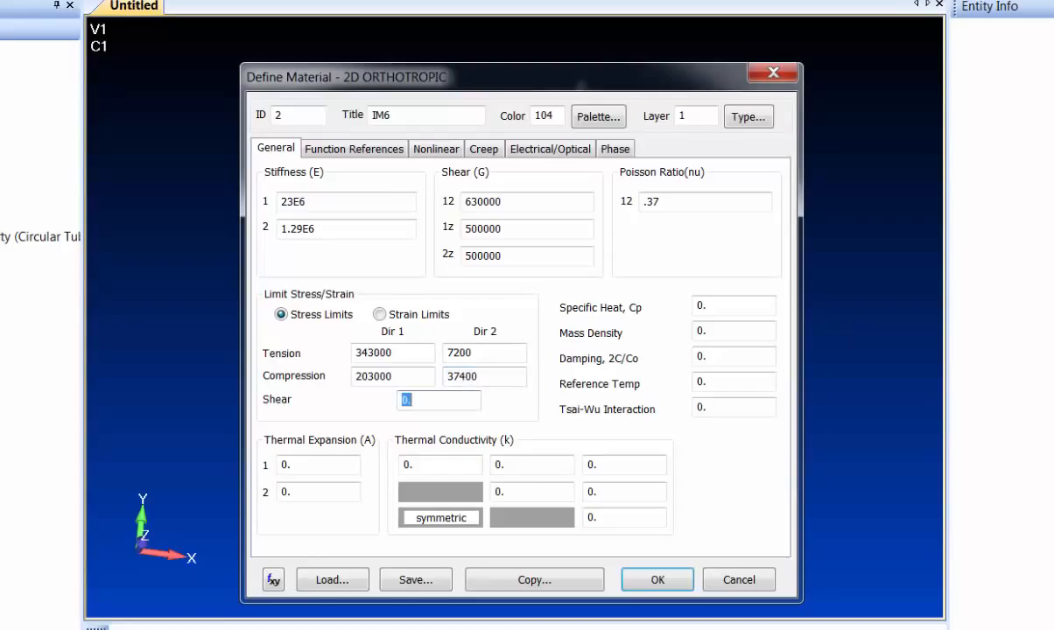
text(20200)
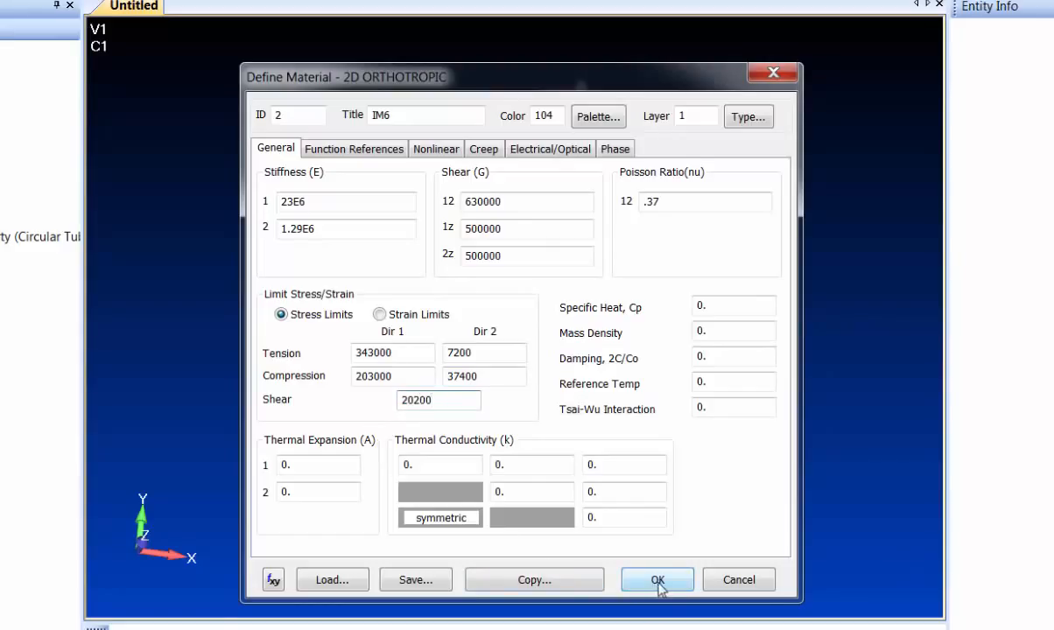
Step: Set the mass density to .05/386, create the material, and leave material definition without adding another
double_click(722, 333)
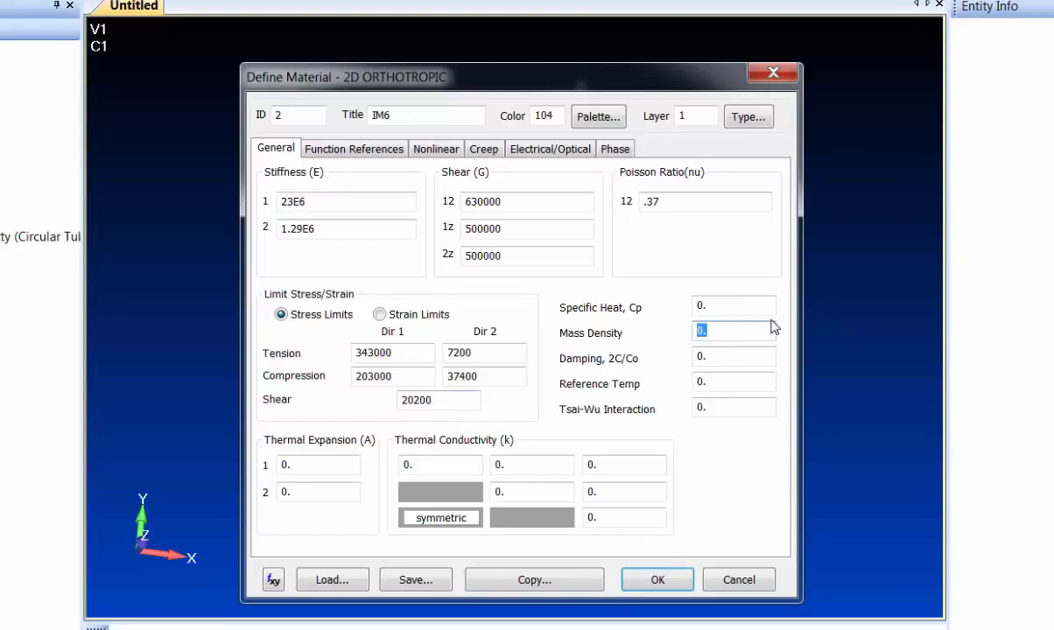
text(.05/386)
click(654, 581)
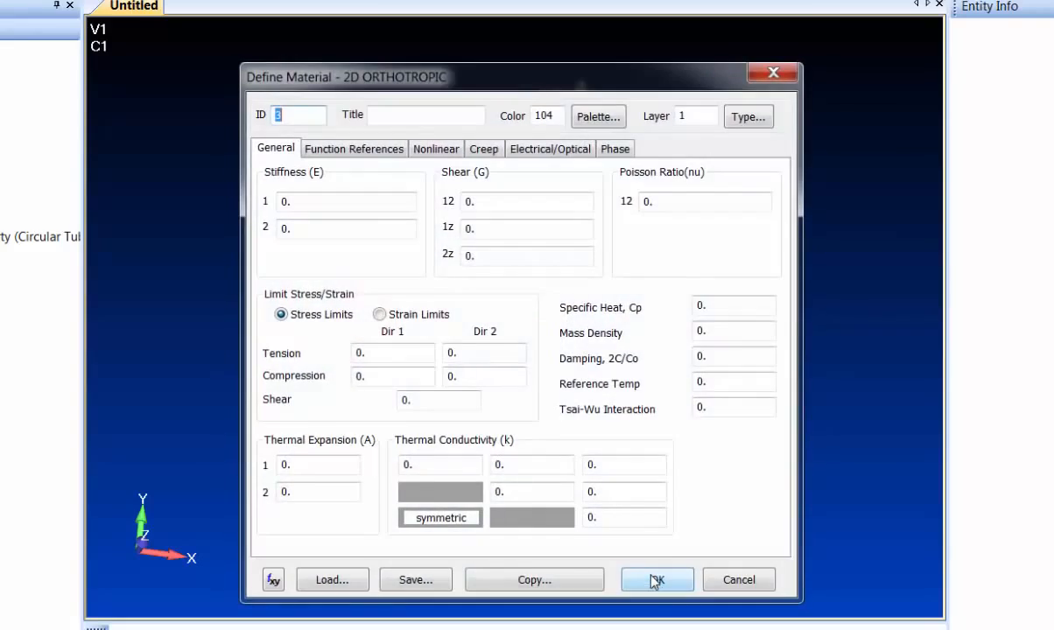
click(738, 580)
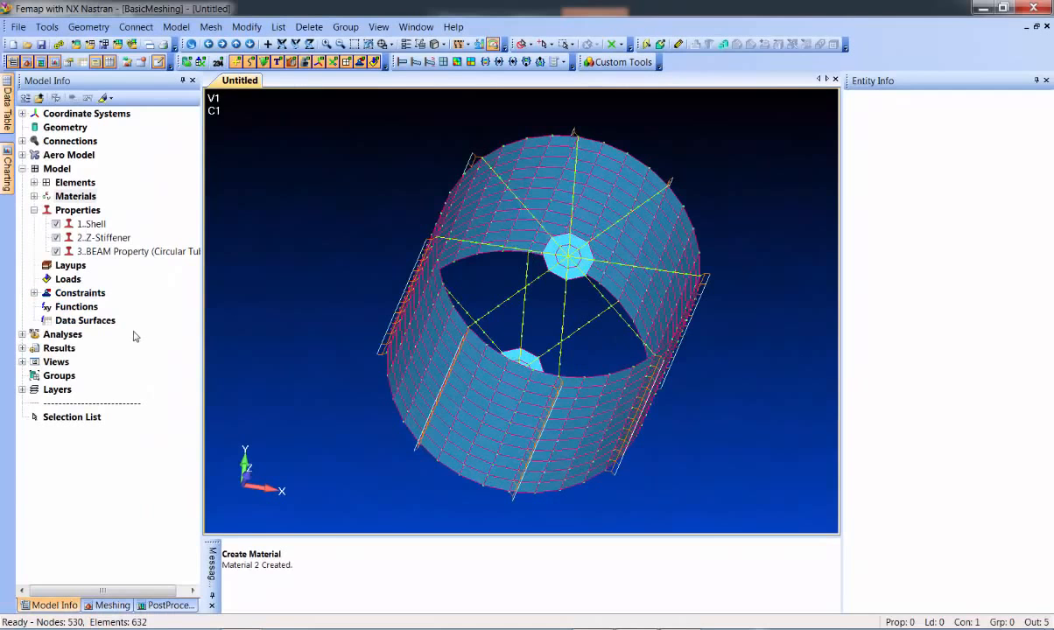
Step: Start a new layup and choose the IM6 material for its plies
middle_drag(362, 391, 345, 351)
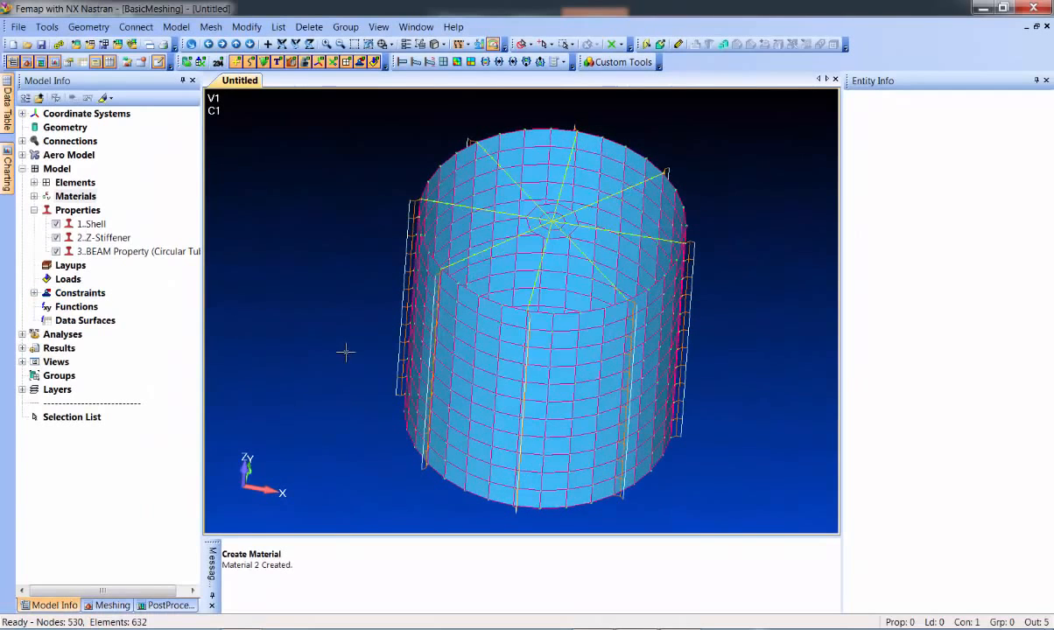
click(70, 267)
right_click(70, 266)
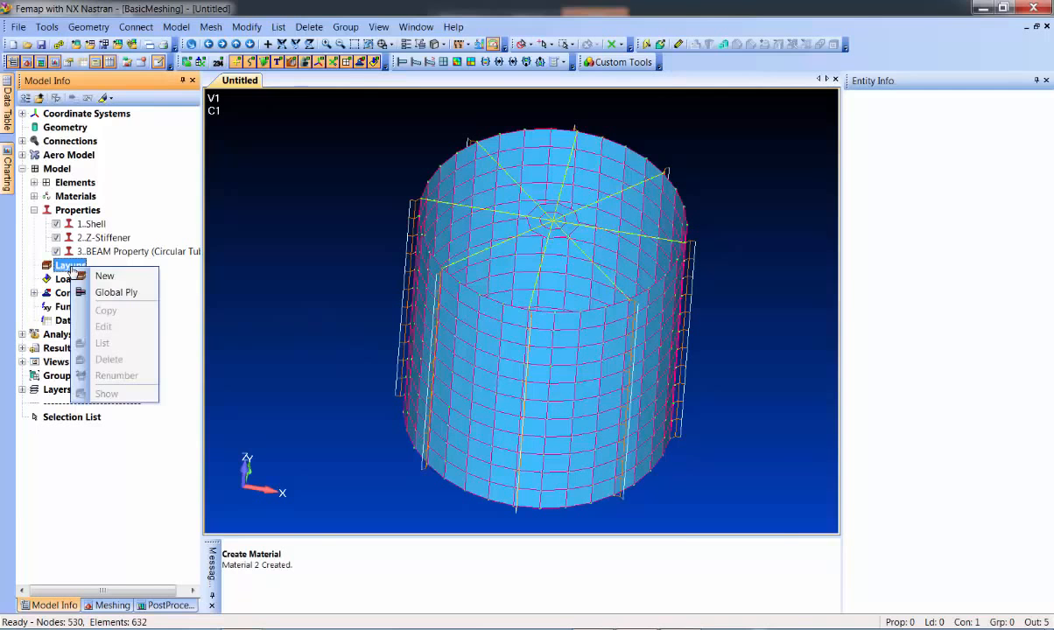
click(103, 276)
click(510, 383)
scroll(512, 382, down, 2)
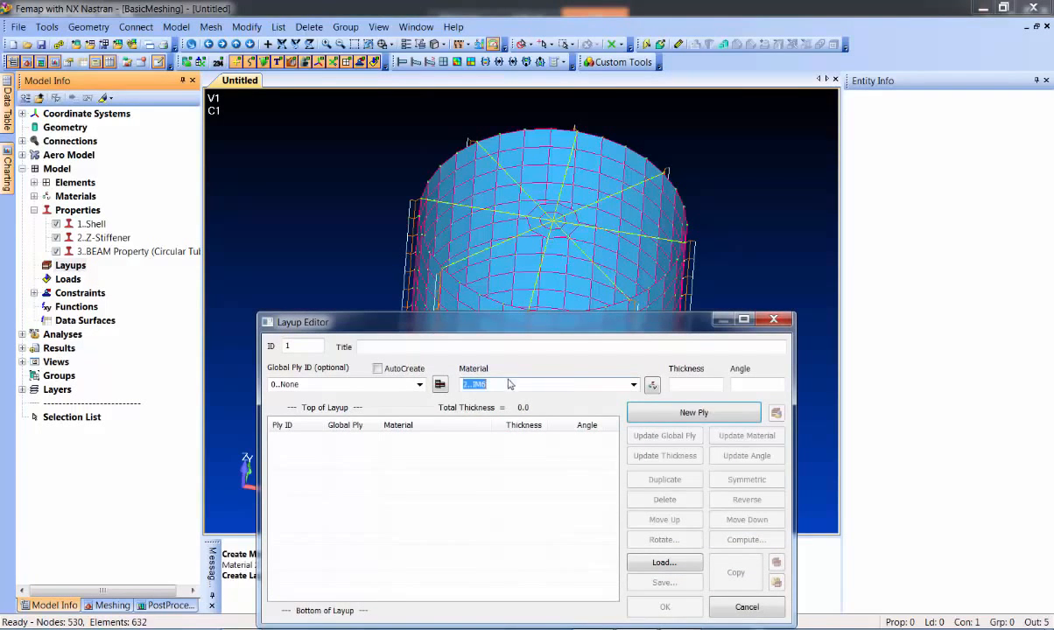
Step: Add four IM6 plies with thickness .005 at angles 45, -45, 0 and 90 degrees
click(701, 385)
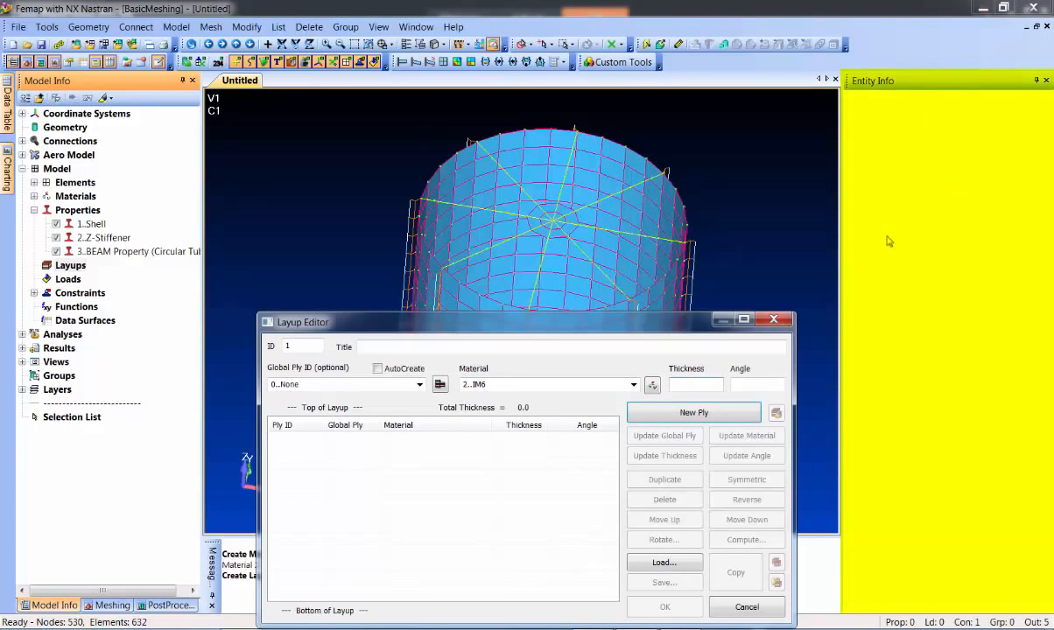
drag(671, 321, 567, 204)
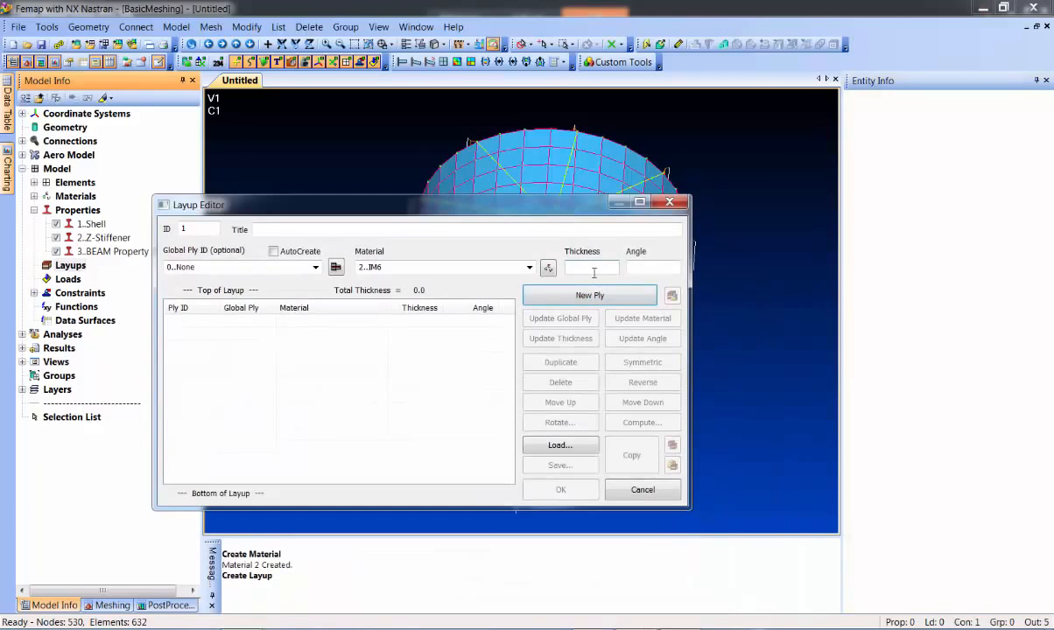
text(.005)
key(Tab)
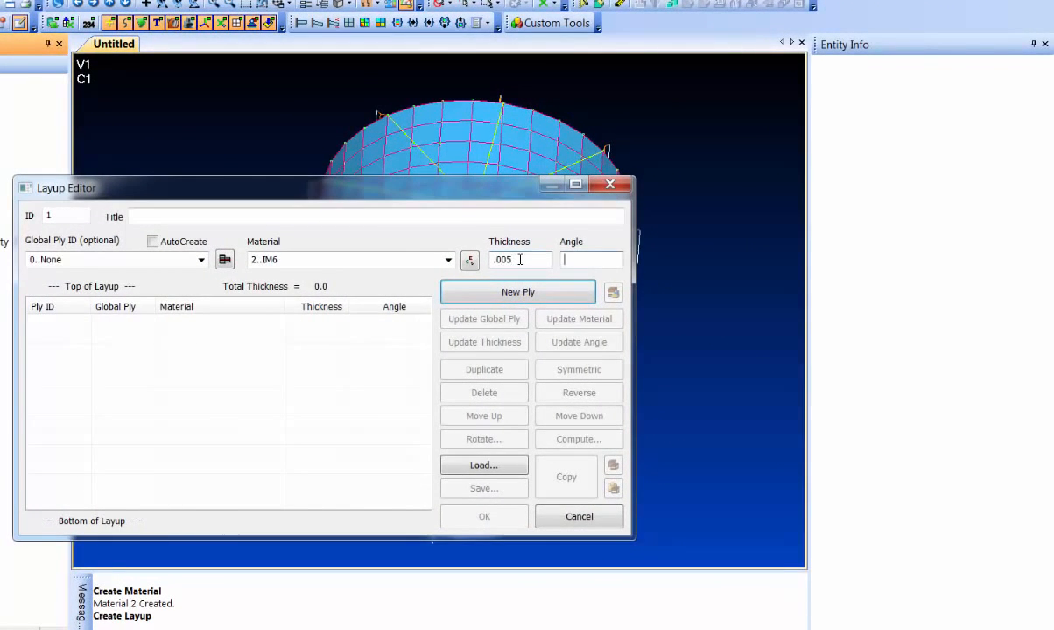
text(45)
key(Return)
text(-45)
key(Return)
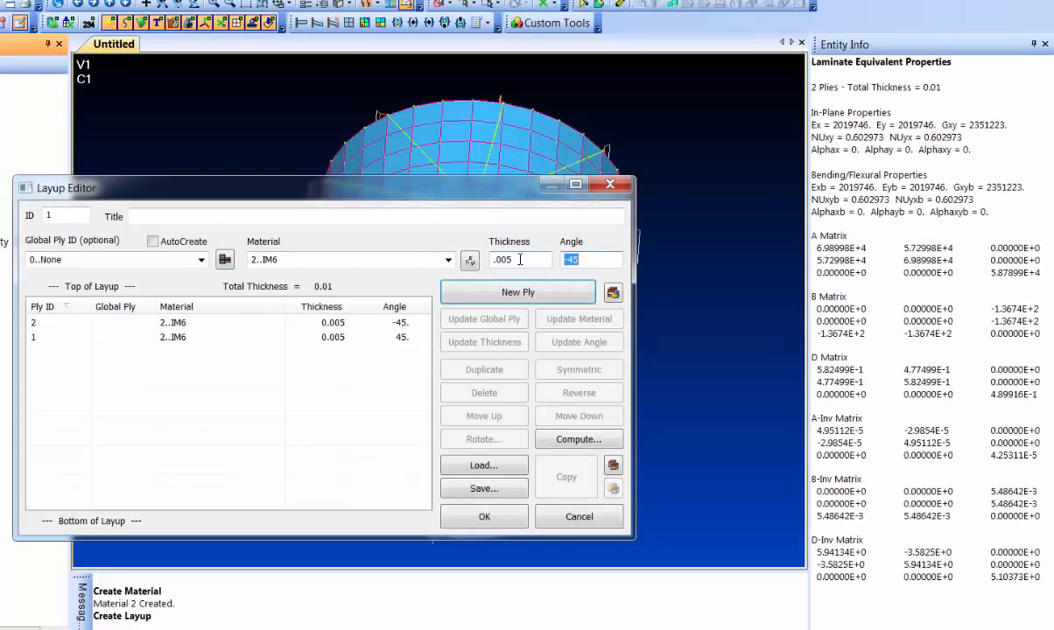
text(0)
key(Return)
key(Return)
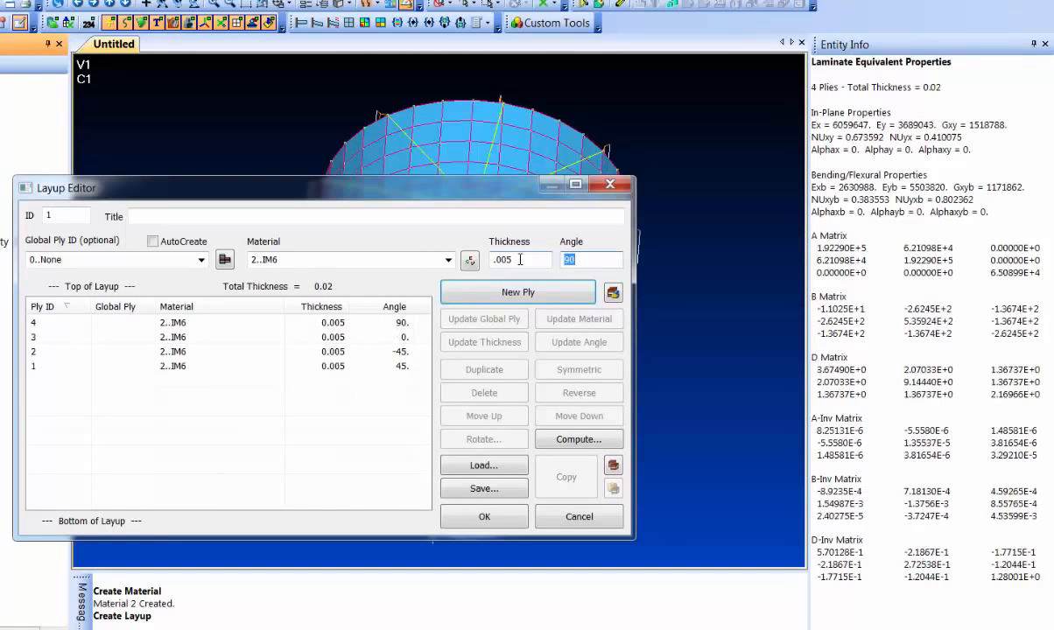
Step: Reverse the order of all four plies and mirror them symmetrically into an eight-ply stack
click(199, 322)
key(ctrl+a)
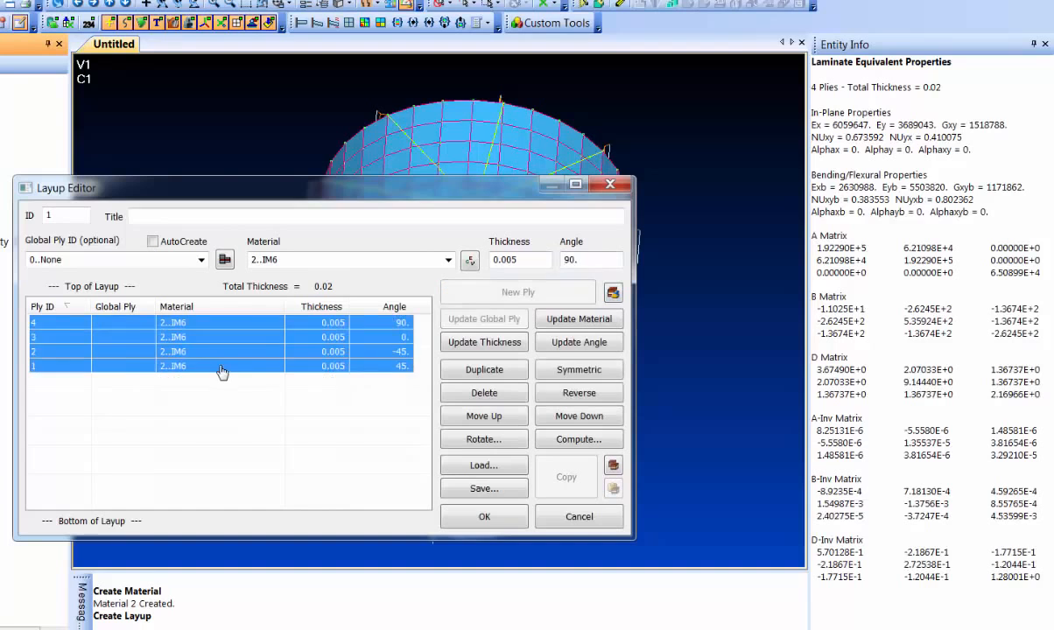
click(567, 394)
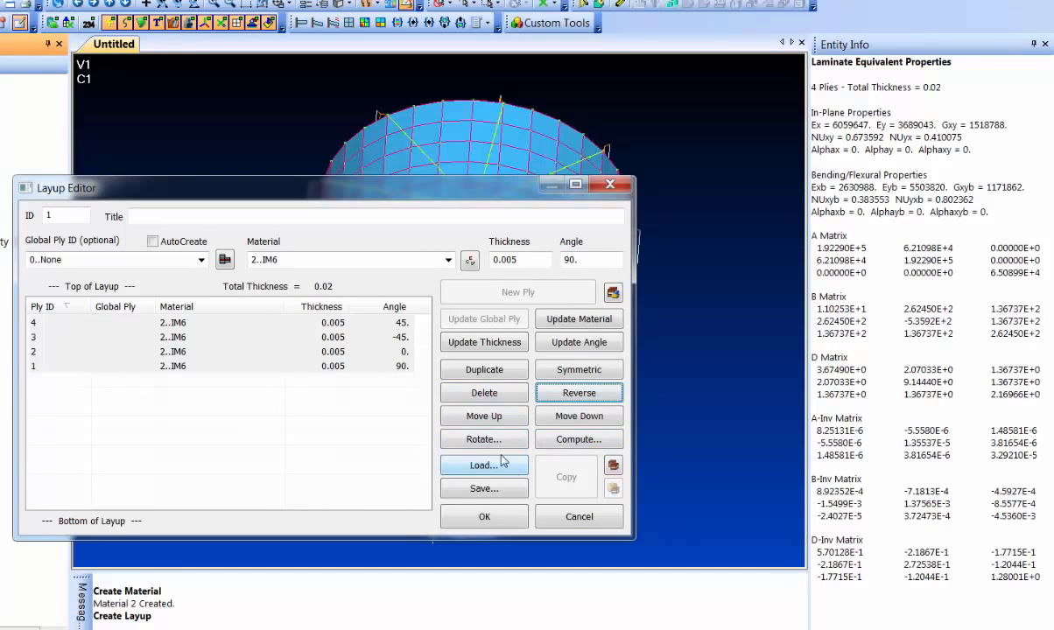
click(576, 369)
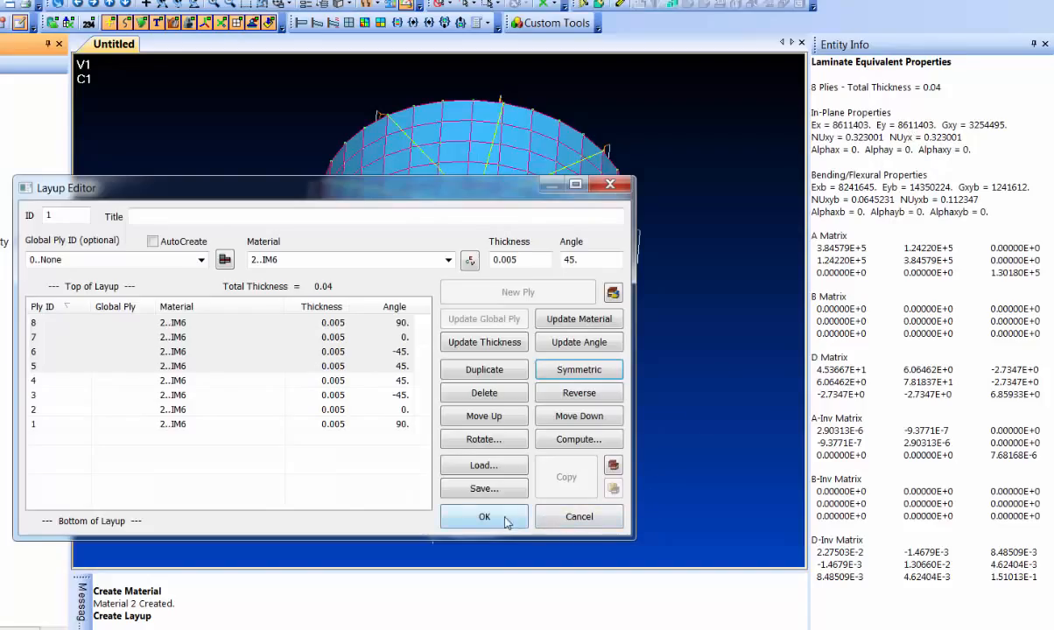
Step: Title the layup 8 Ply, create it, and leave the layup editor without adding another
click(229, 217)
text(8 Ply)
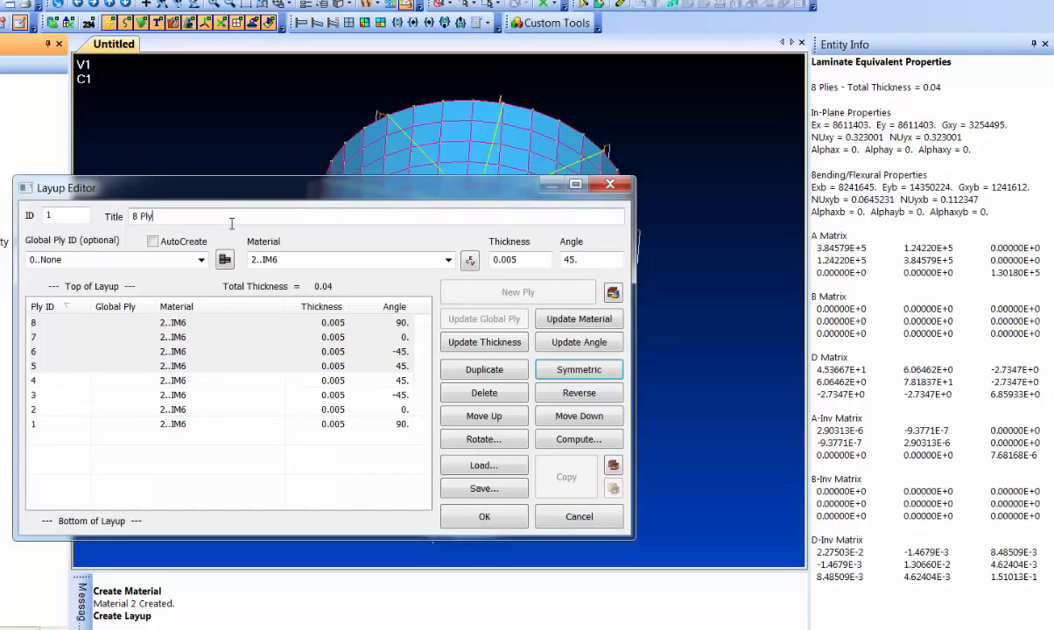
click(484, 517)
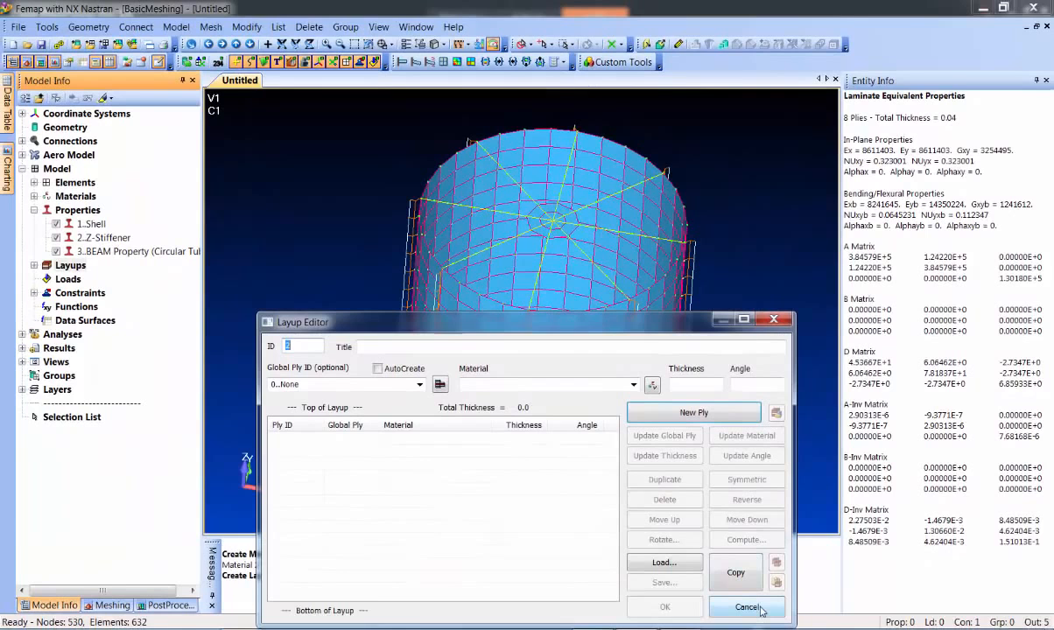
click(747, 608)
Step: Start a new property and set its element type to Laminate plate
right_click(72, 210)
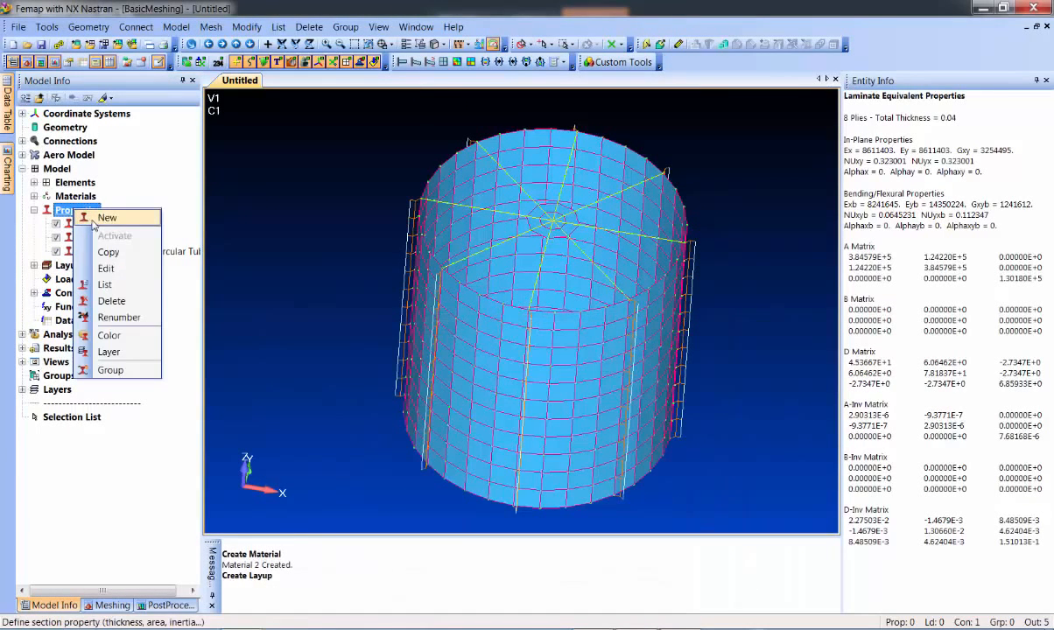
click(92, 226)
click(635, 226)
click(964, 365)
click(1010, 590)
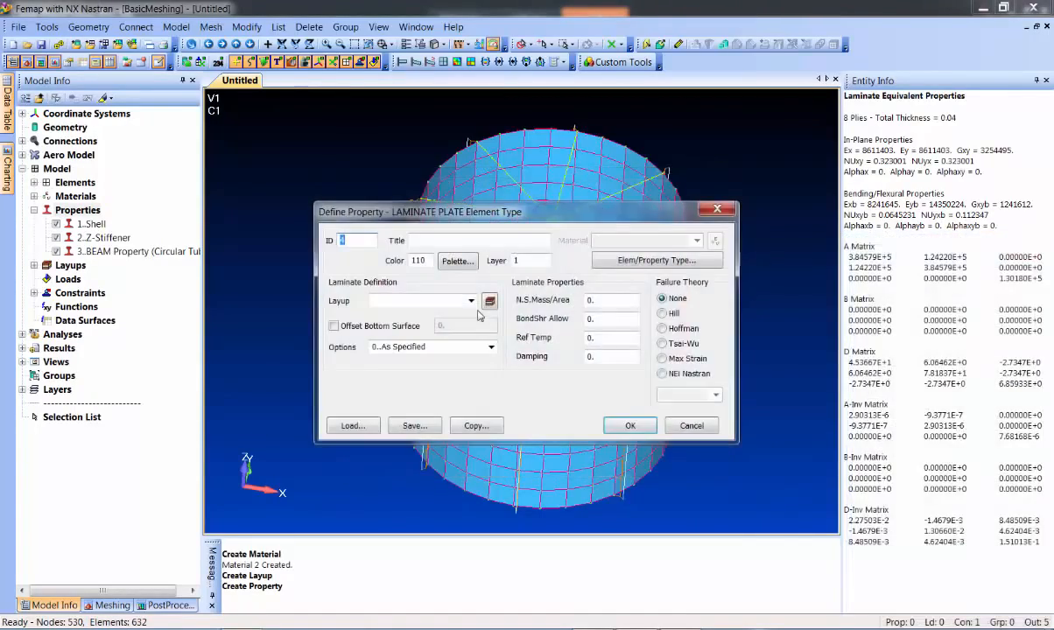
Step: Assign the 8 Ply layup to the laminate plate property and title it 8 Ply Property
click(471, 301)
click(393, 312)
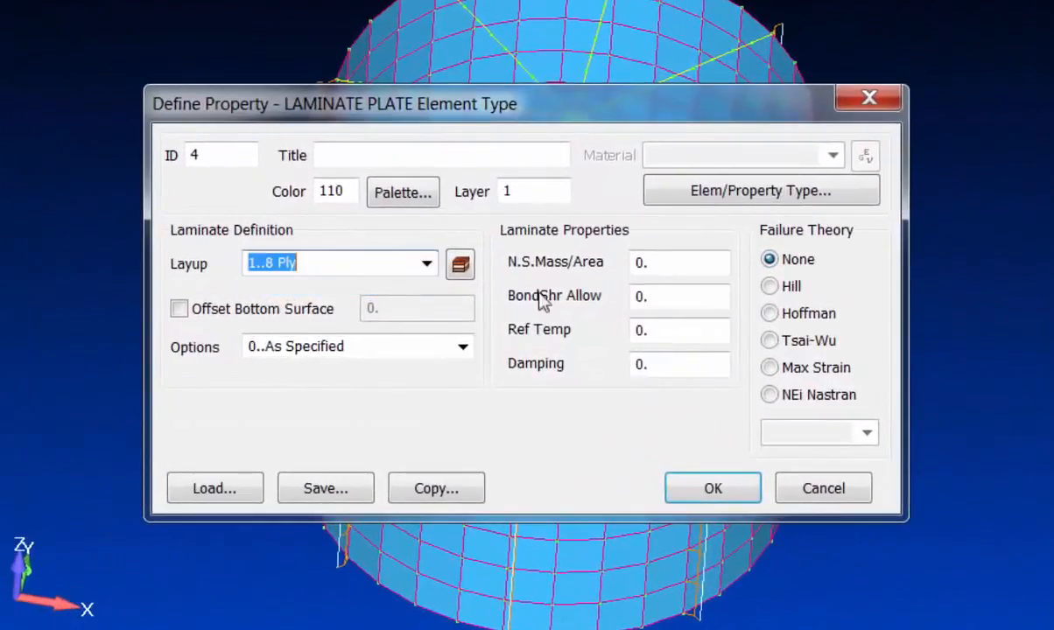
click(426, 152)
text(*)
key(BackSpace)
text(8 Ply Ploperty)
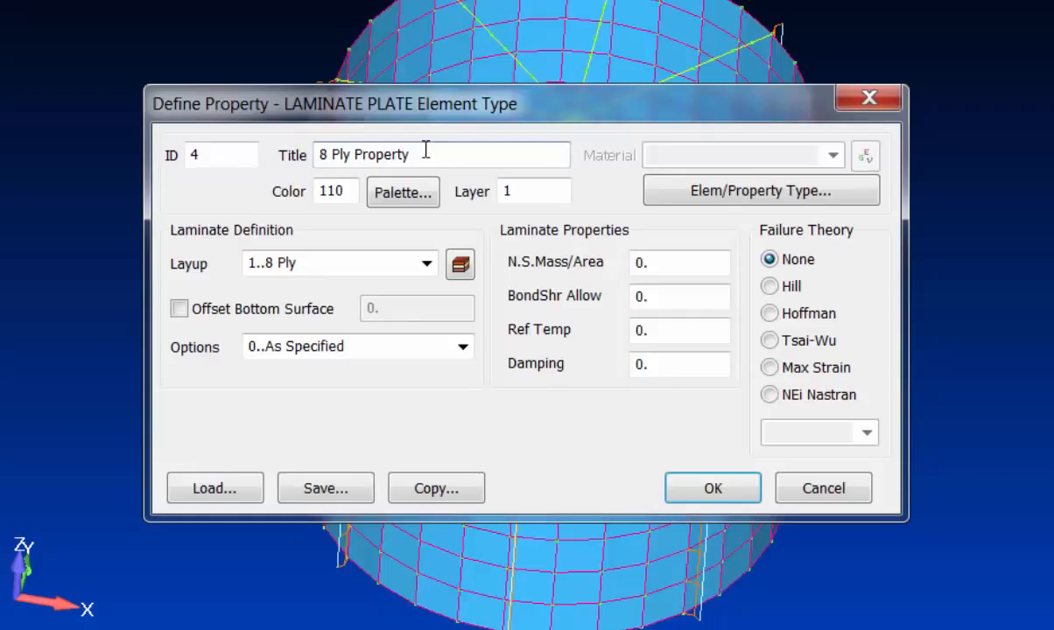
Step: Set the bond shear allowable to 5000 with the Hill failure theory, and create the property without adding another
click(677, 291)
text(5000)
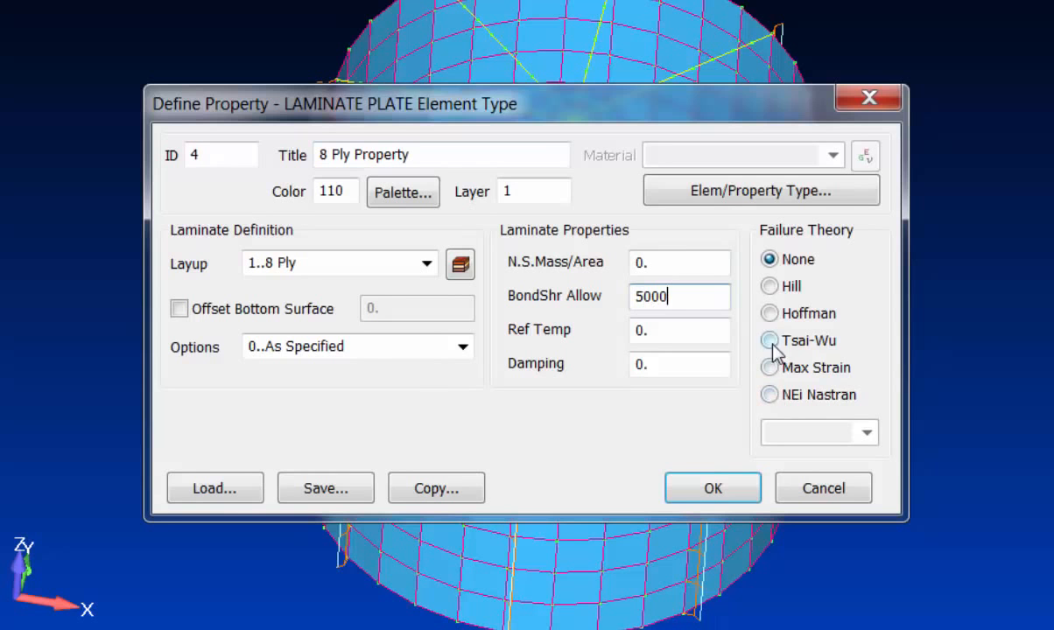
click(771, 287)
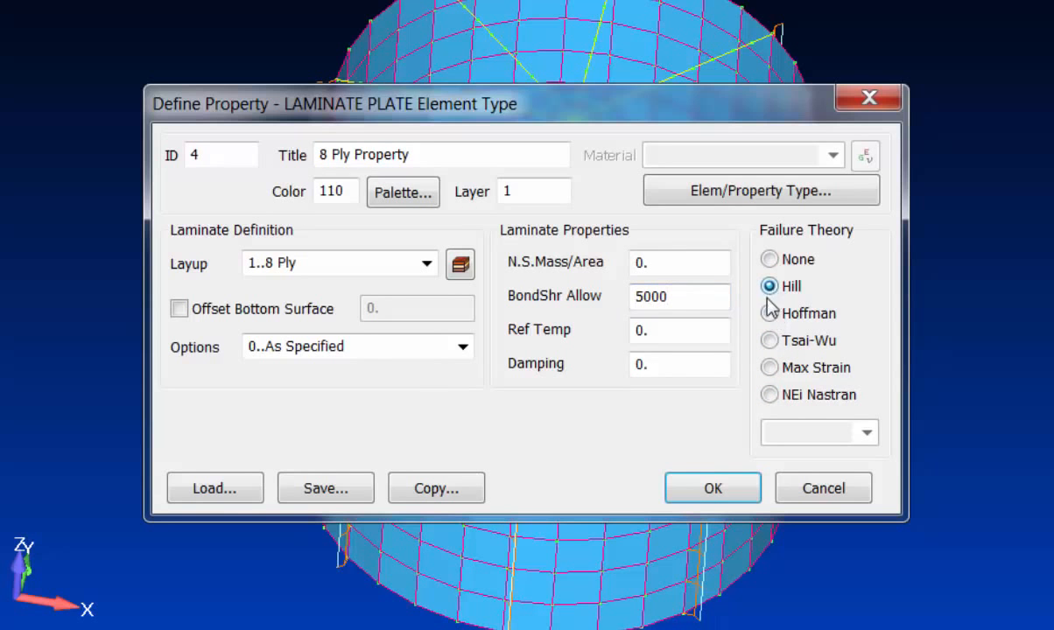
click(712, 488)
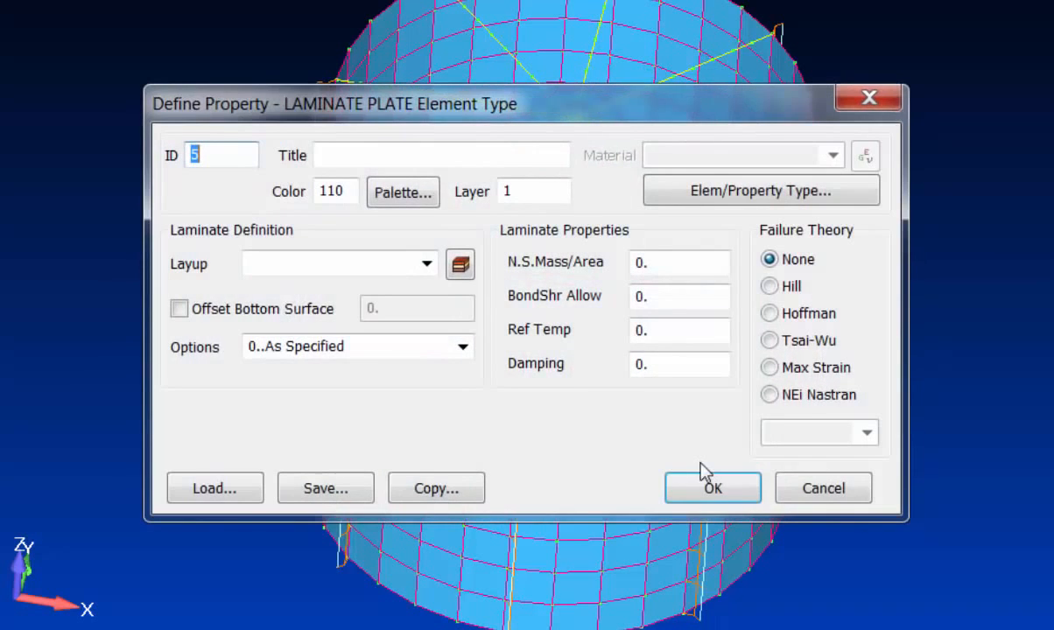
click(823, 488)
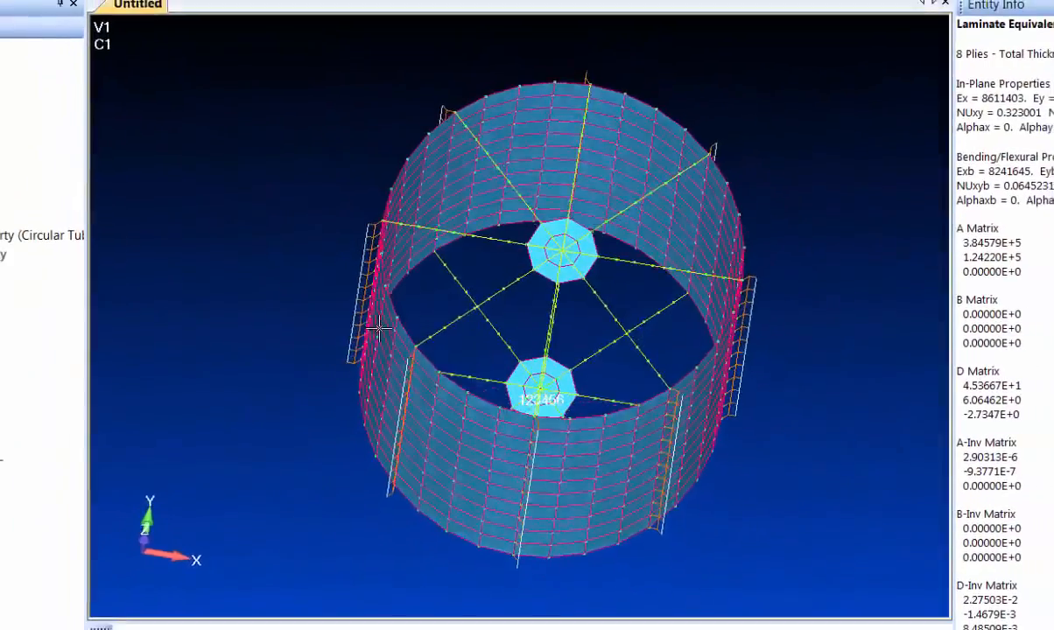
middle_drag(379, 329, 375, 370)
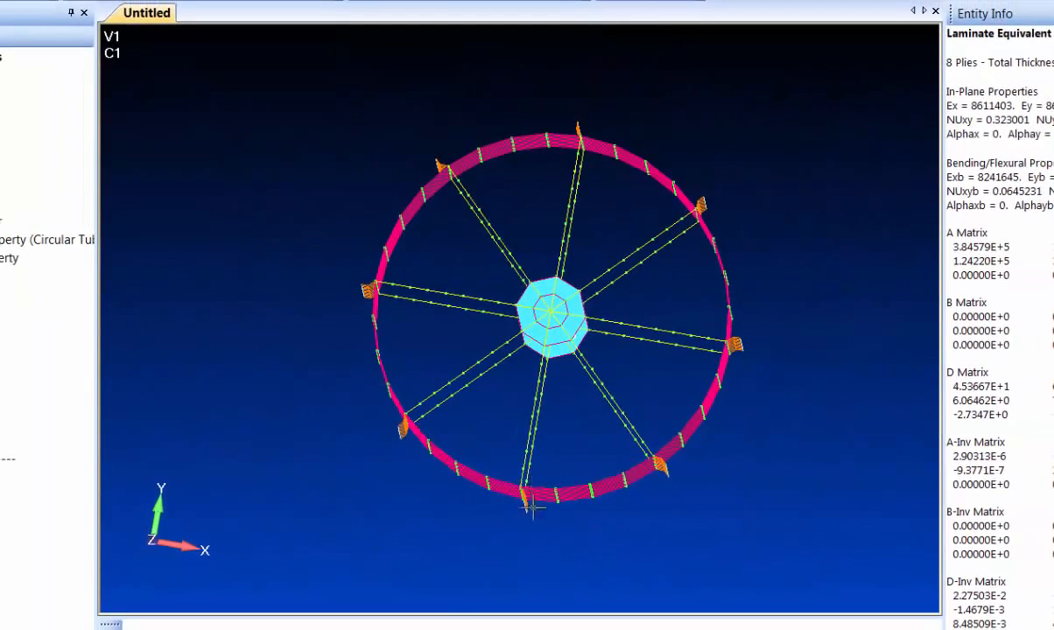
middle_drag(512, 487, 616, 437)
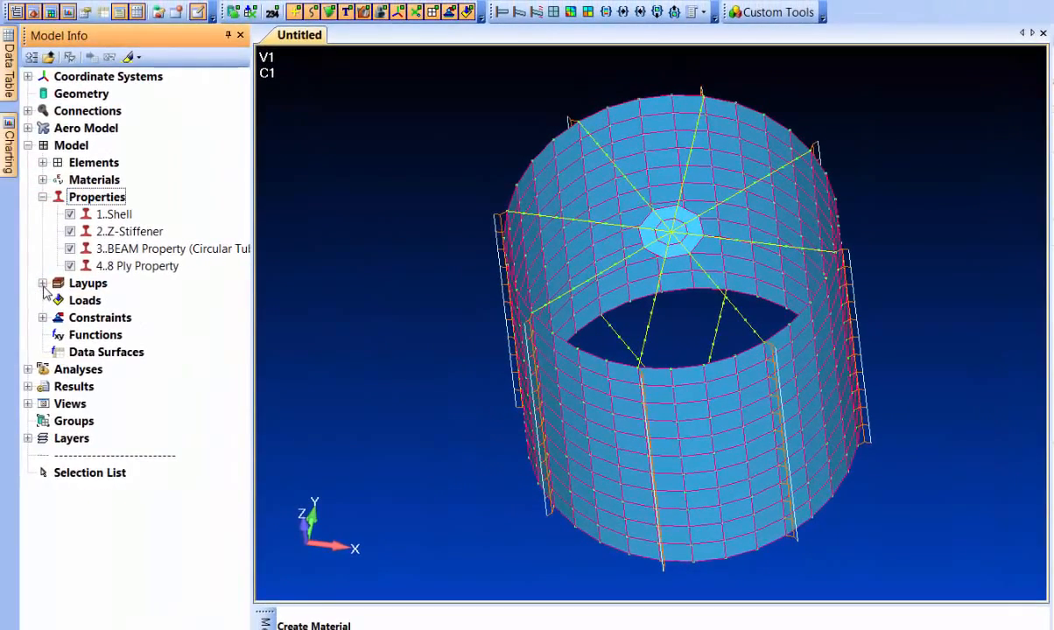
Step: Duplicate the 8 Ply layup, then open the copy for editing and retitle it 12 Ply
click(42, 284)
click(88, 299)
right_click(87, 300)
click(140, 352)
click(123, 318)
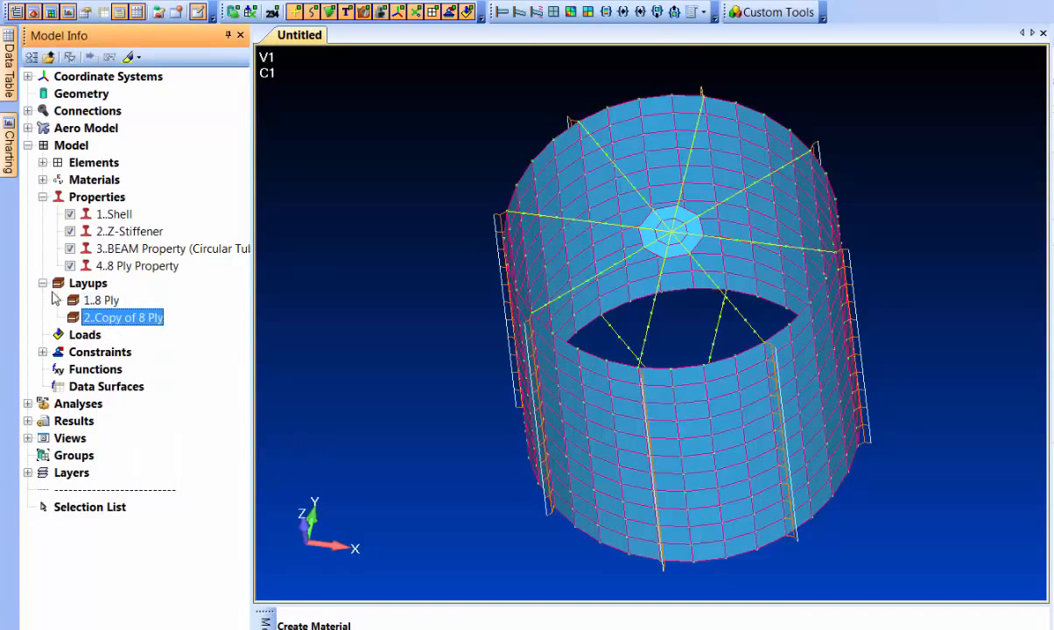
right_click(132, 320)
click(158, 367)
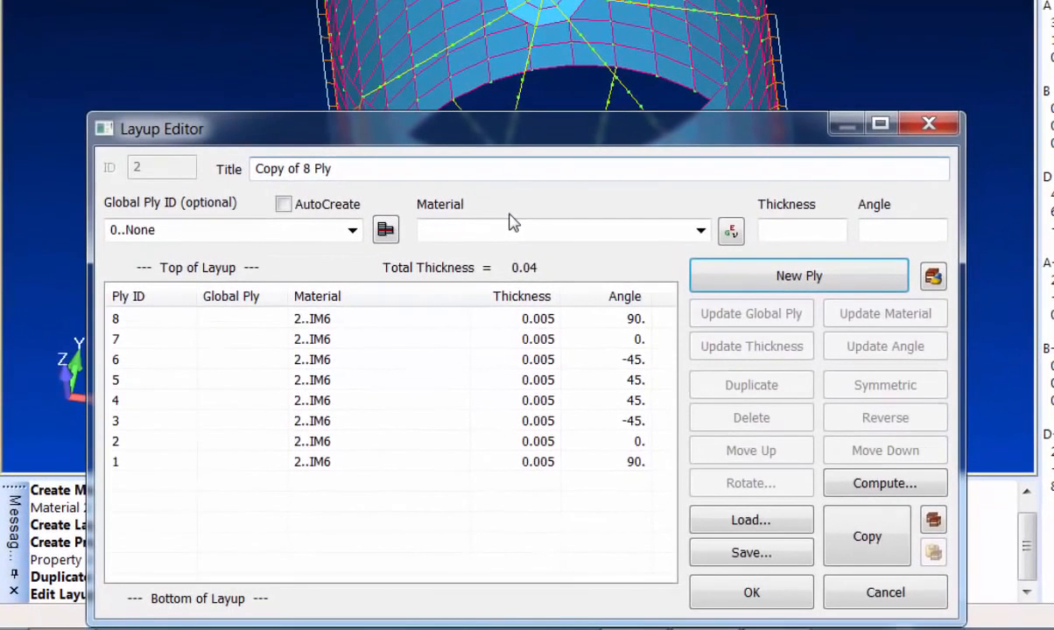
key(ctrl+a)
text(12)
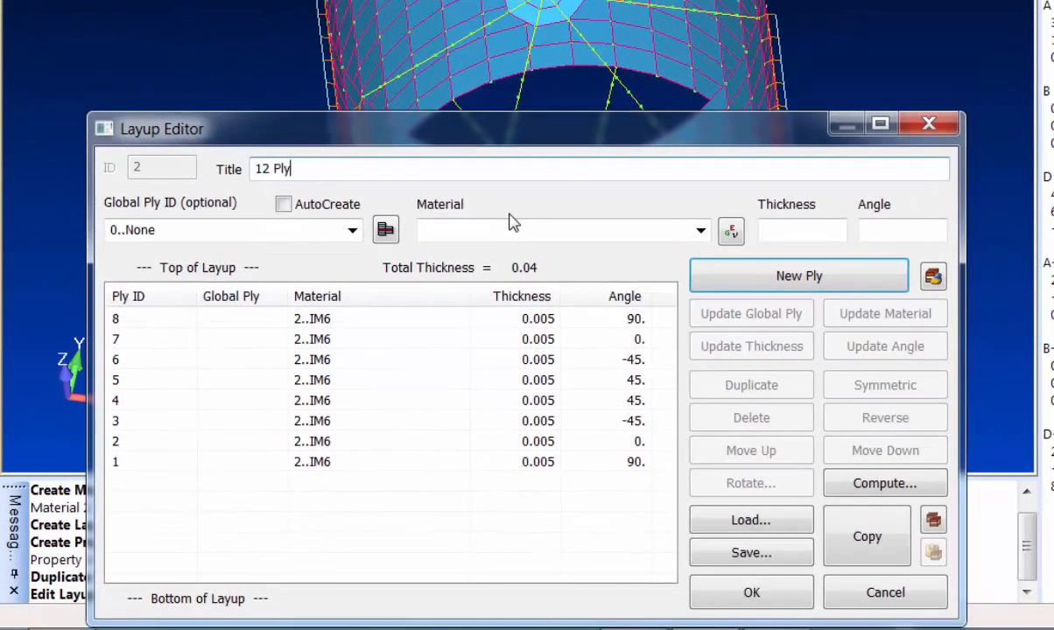
Step: Add two IM6 plies of thickness 0.005 at 0 and 45 degrees below ply 5 in the middle of the stack
click(412, 380)
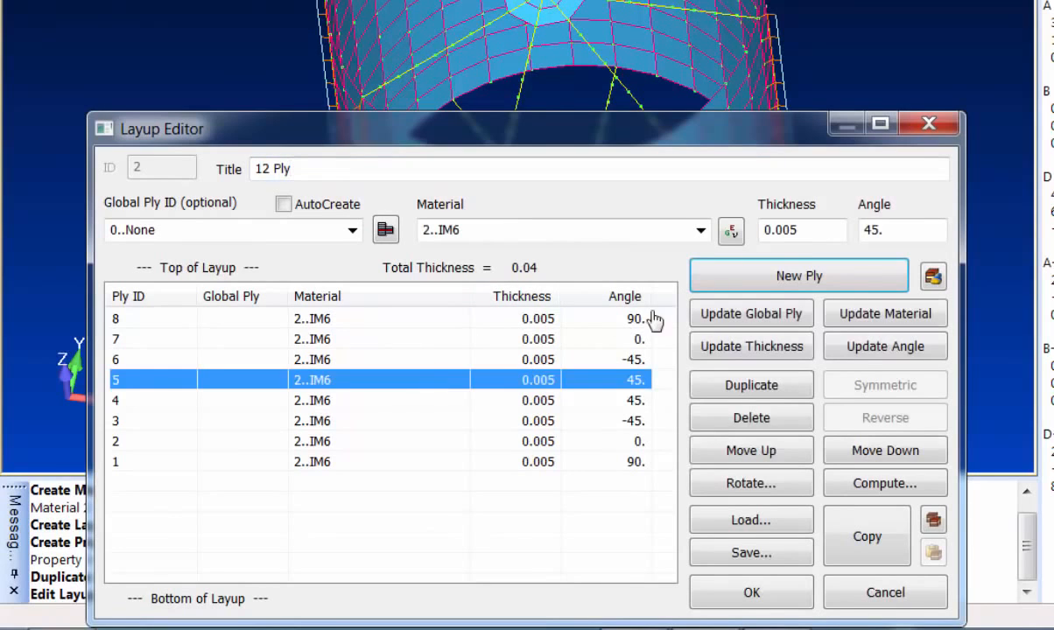
double_click(919, 230)
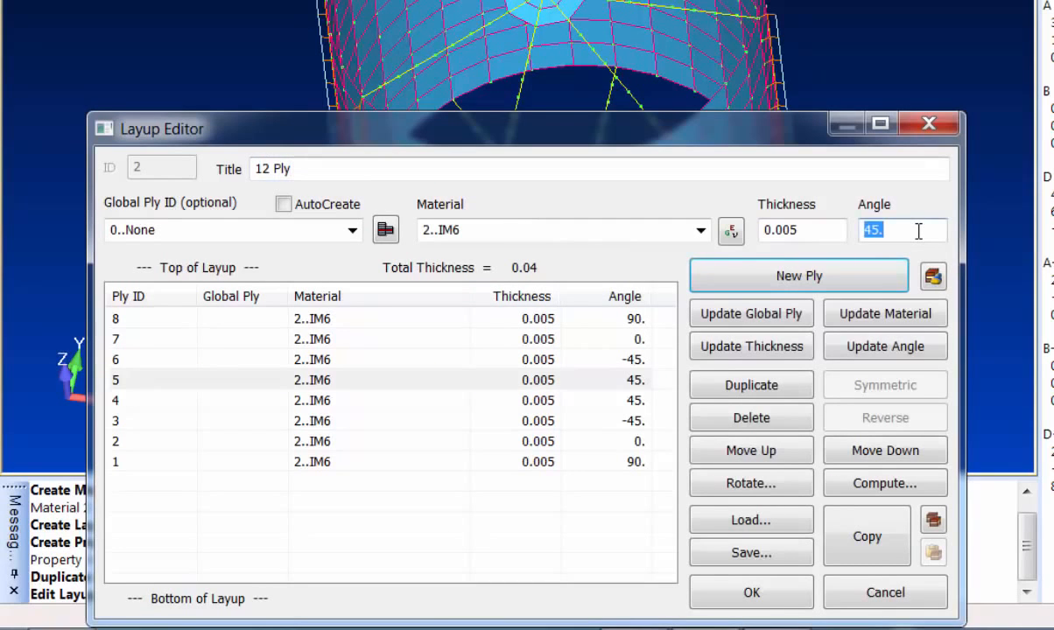
text(0)
click(820, 282)
click(821, 282)
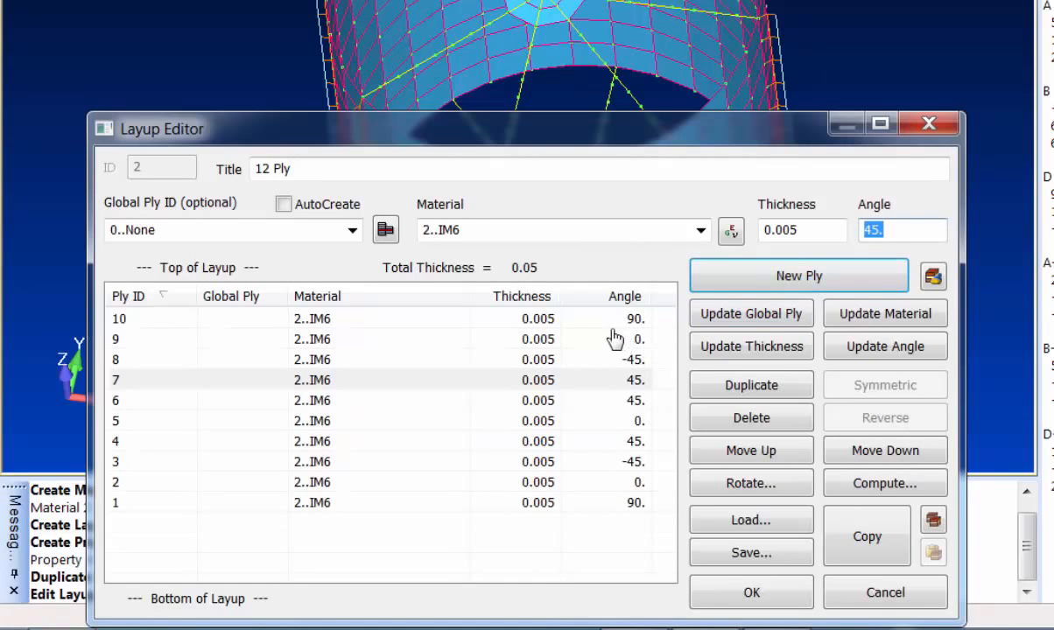
Step: Move the 0 degree ply 9 down the stack to position 5, beside the other central 0 degree ply
click(578, 340)
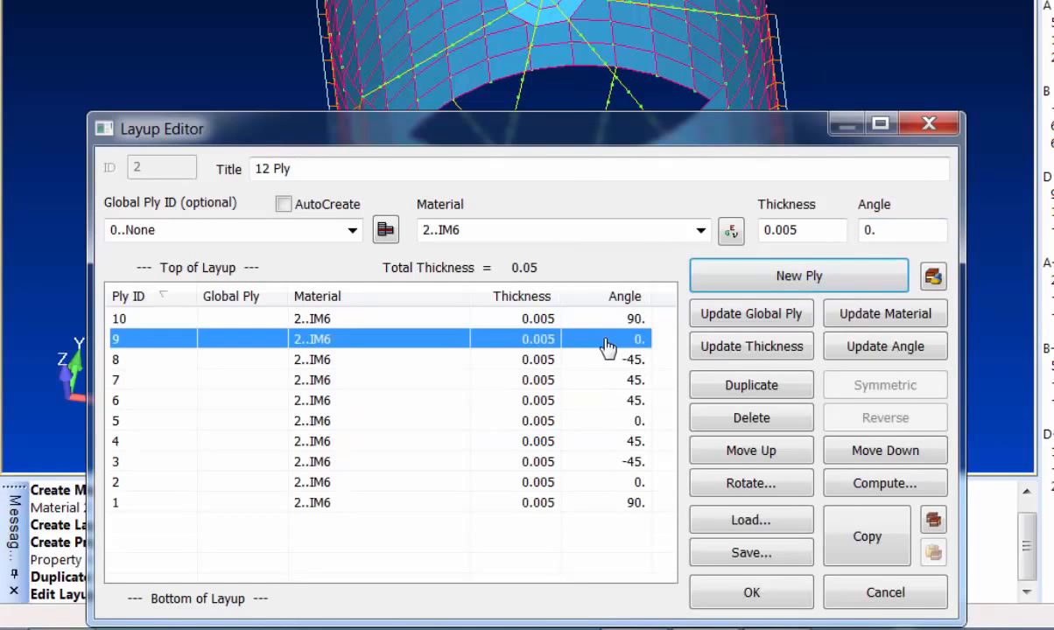
click(888, 454)
click(889, 454)
click(889, 454)
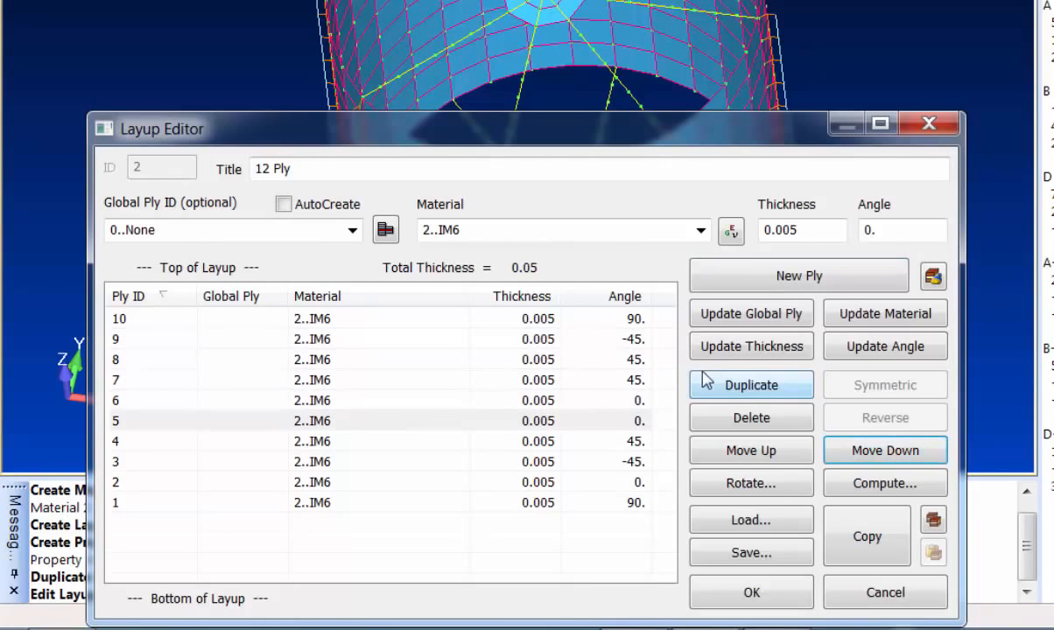
Step: Duplicate the 0 degree plies 5 and 6, move the copies down to positions 7 and 8, and accept the layup
click(582, 405)
shift+click(586, 422)
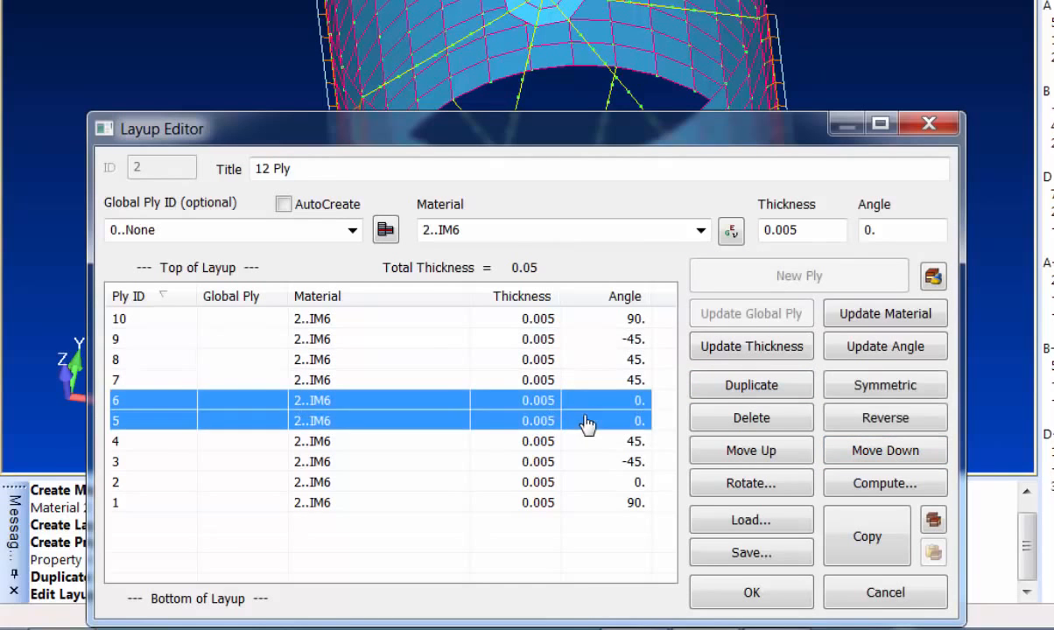
click(751, 387)
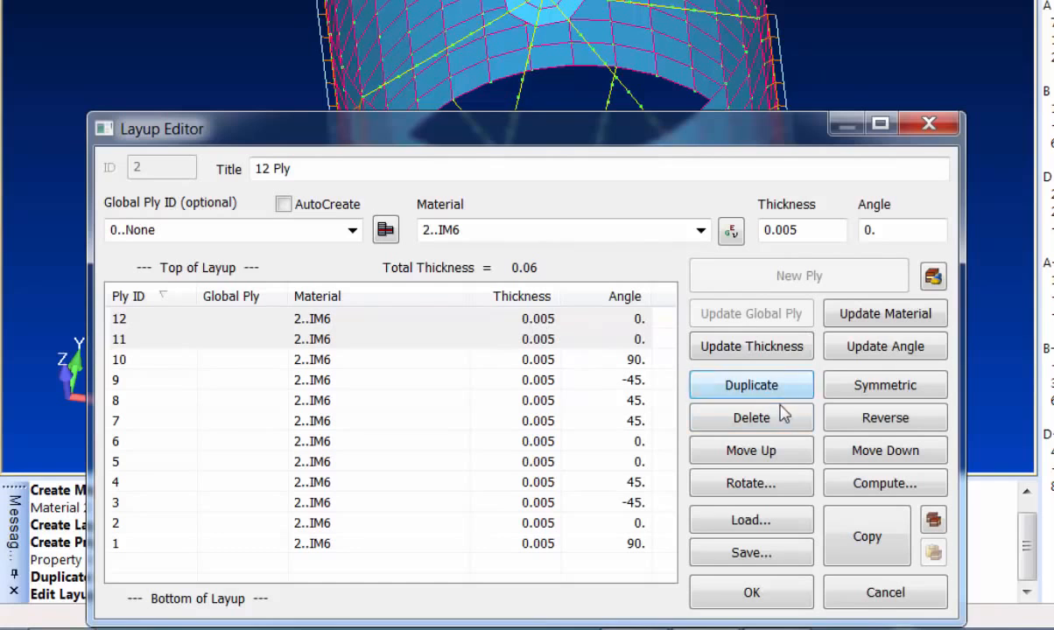
click(861, 462)
click(863, 462)
click(863, 462)
click(864, 463)
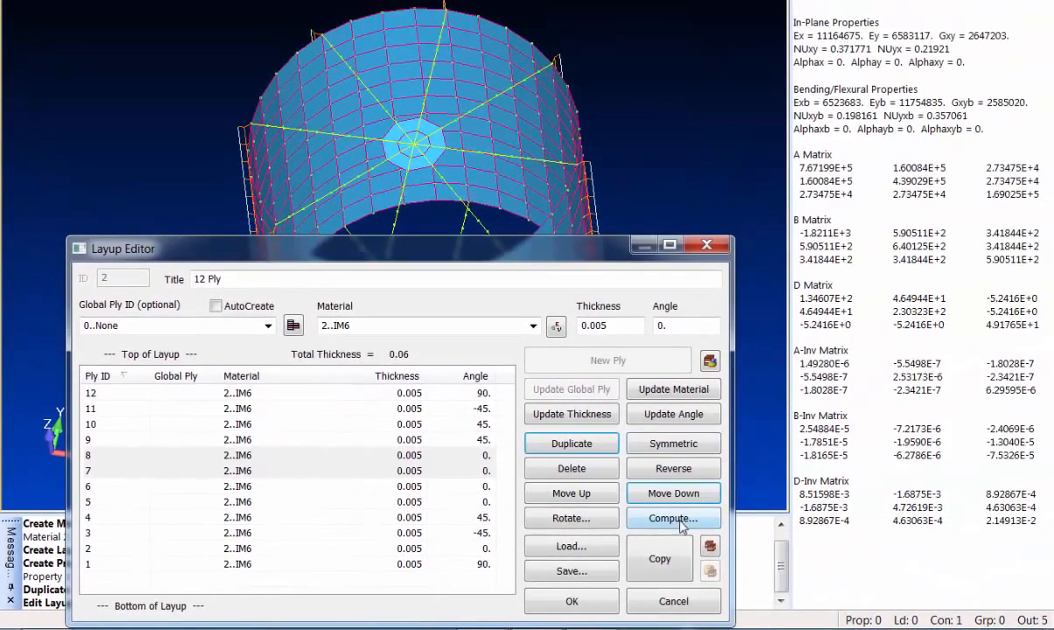
click(596, 600)
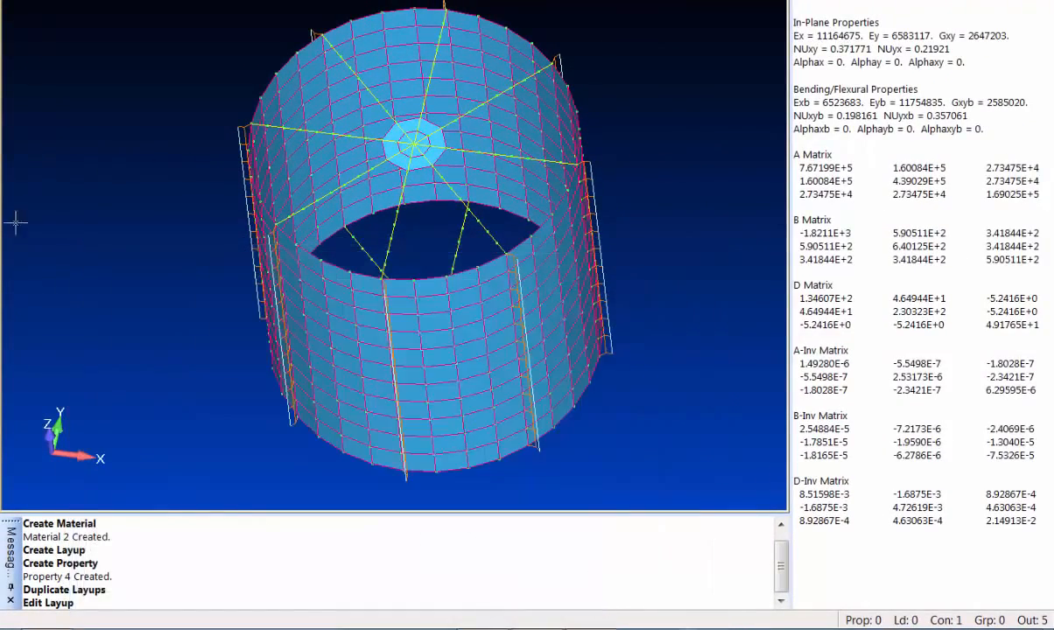
Step: Copy the 8 Ply Property, and edit the copy to use the 12 Ply layup with the title 12 Ply
right_click(111, 265)
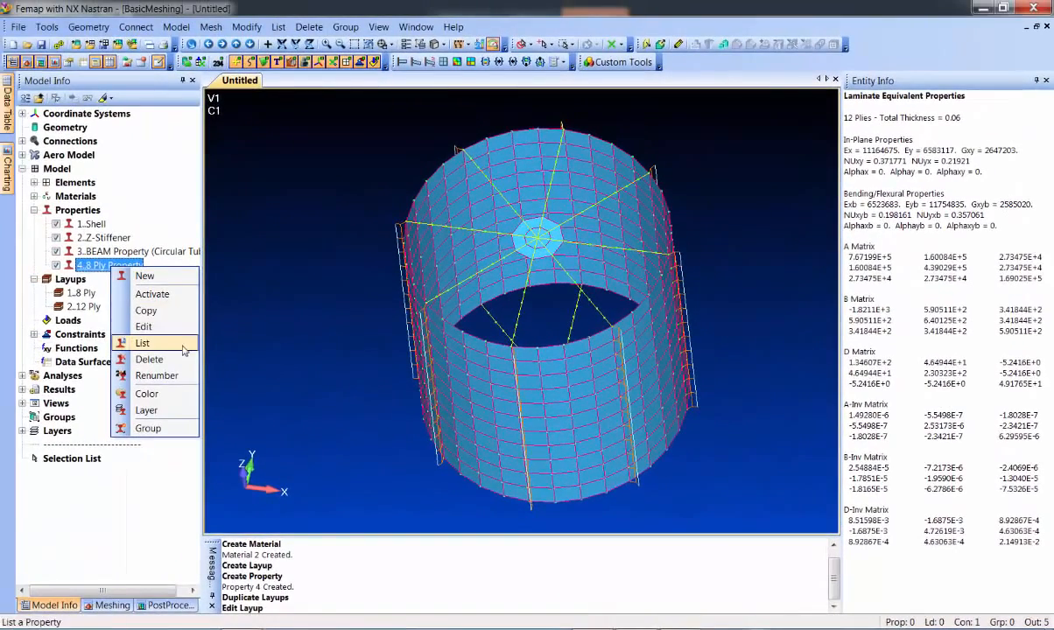
click(146, 310)
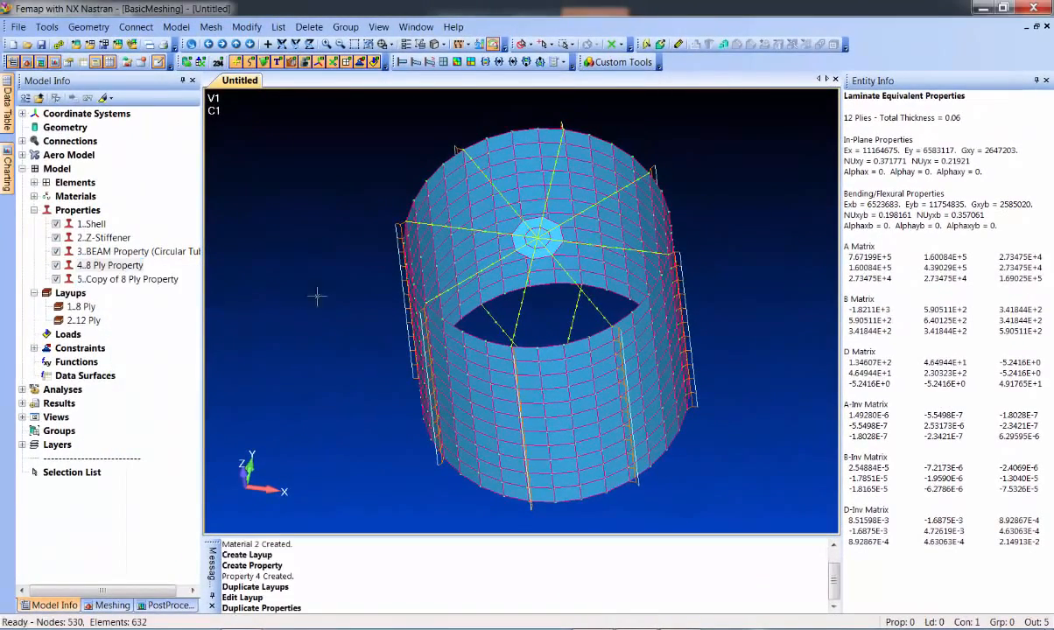
right_click(136, 281)
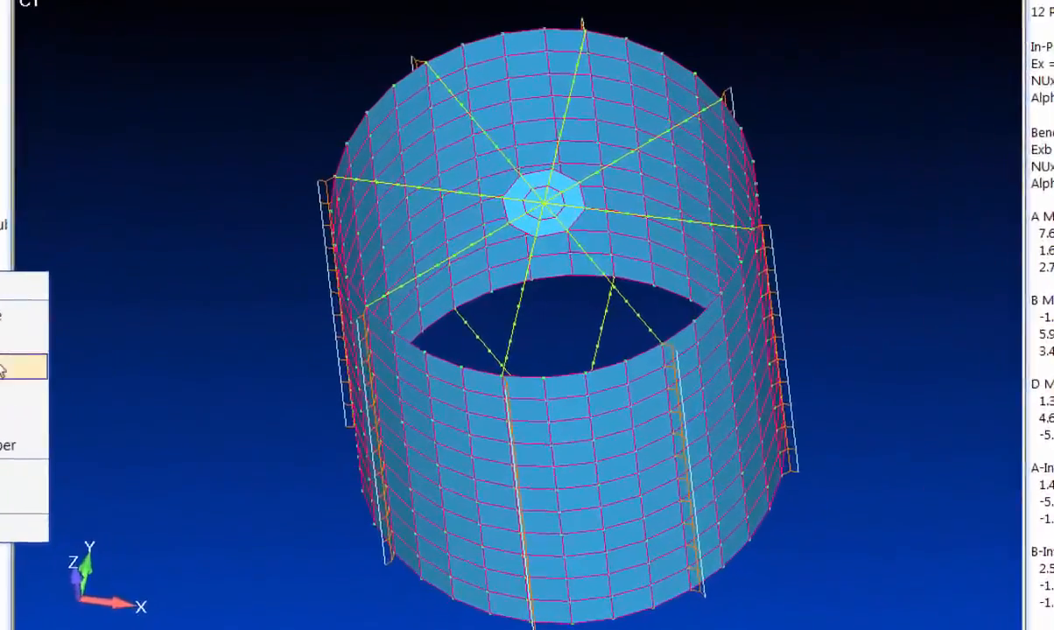
click(191, 342)
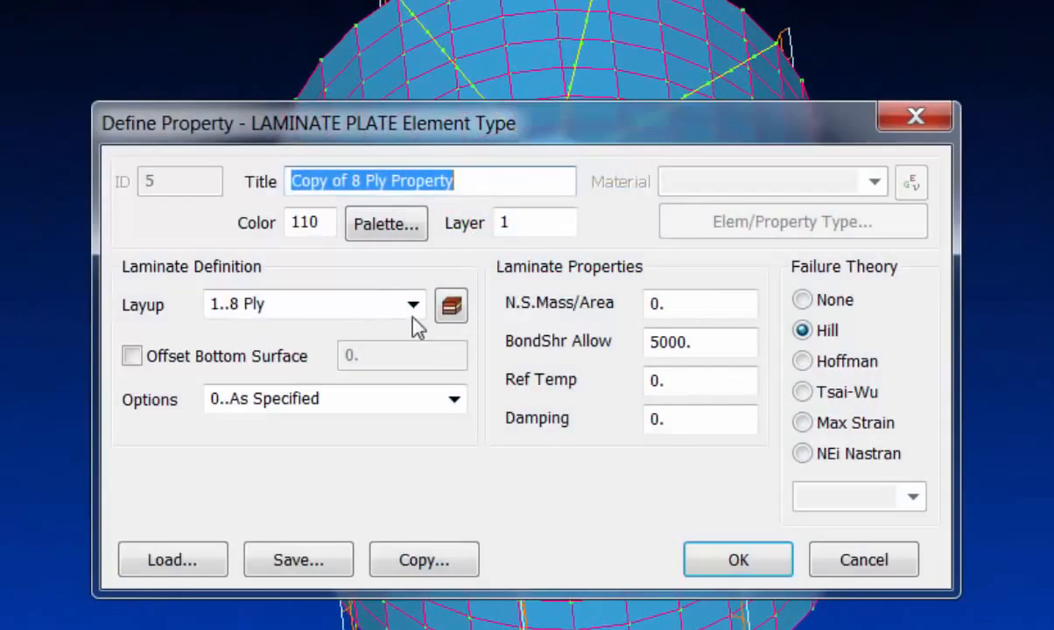
click(412, 305)
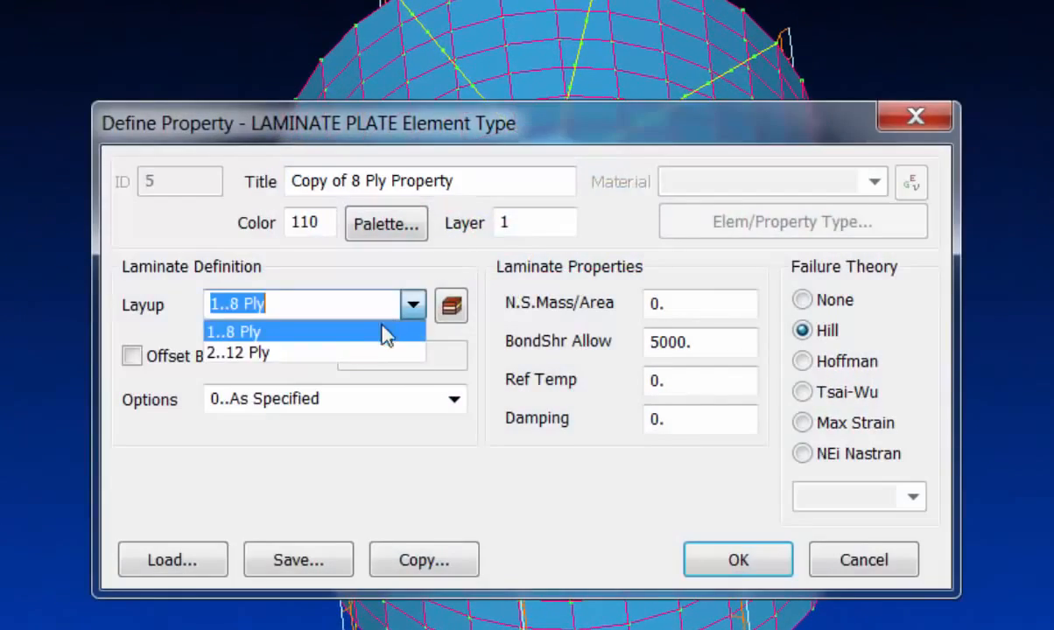
click(376, 353)
drag(425, 182, 94, 197)
text(12 Ply)
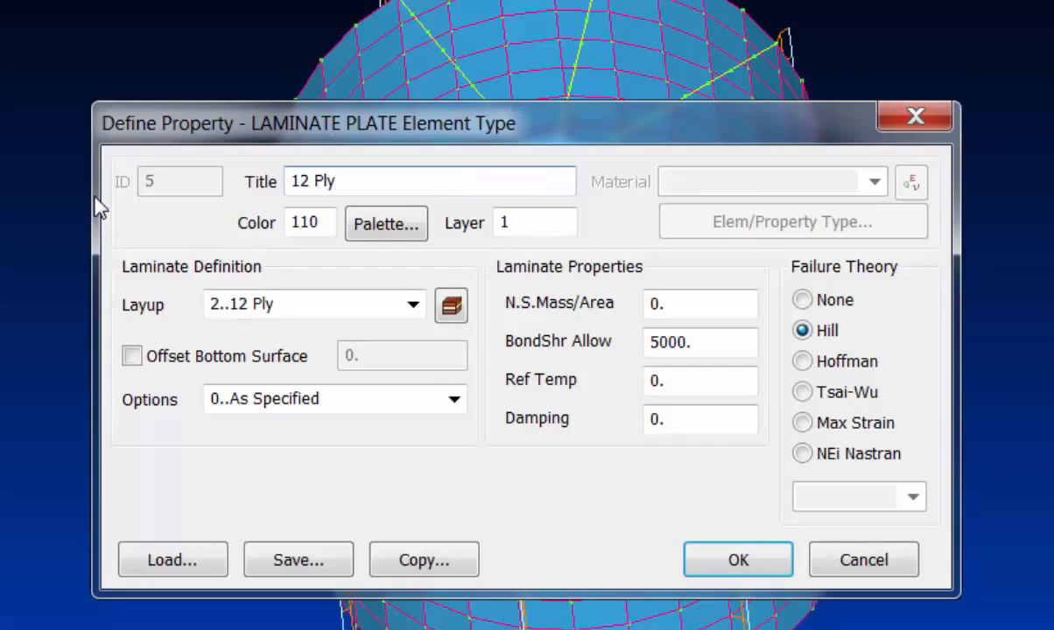
click(732, 561)
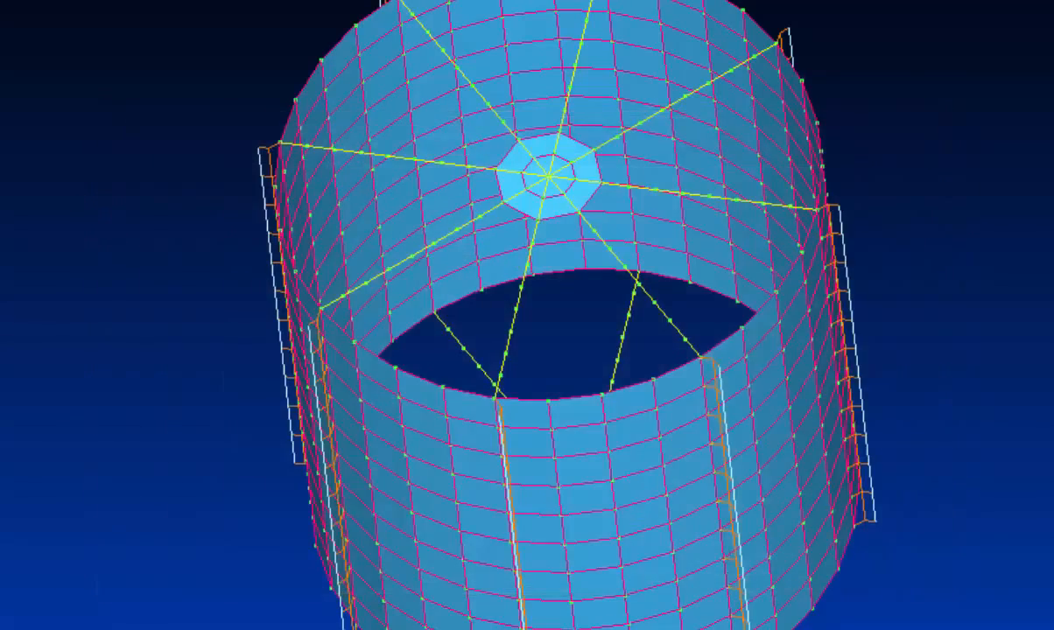
Step: Start deleting mesh elements and select, with a polygon in the end-on view, everything except the wedge around the lowest spoke
middle_drag(450, 219, 455, 277)
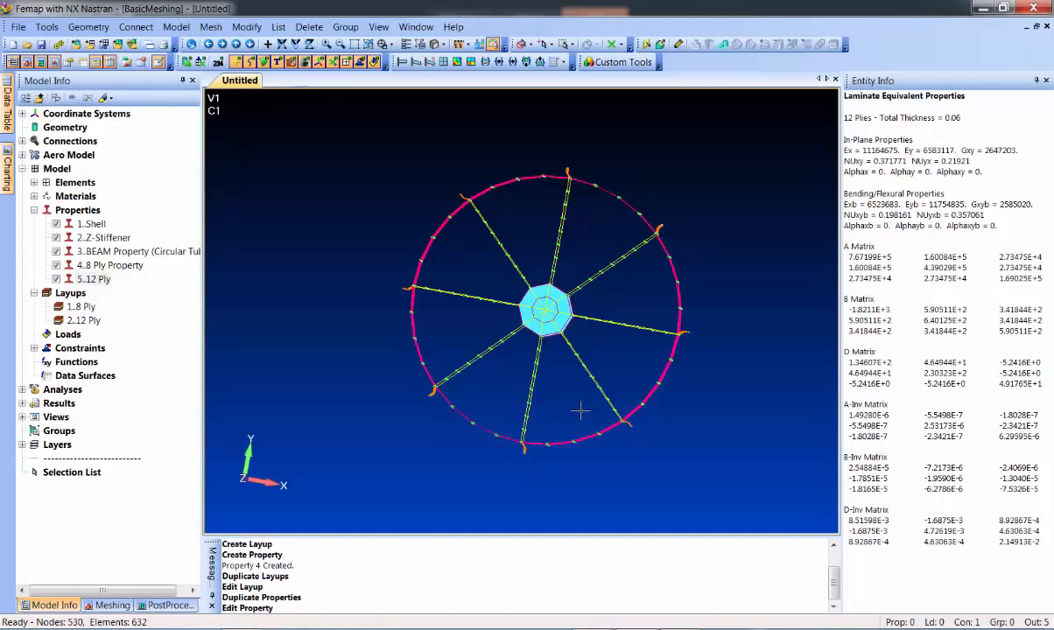
click(309, 27)
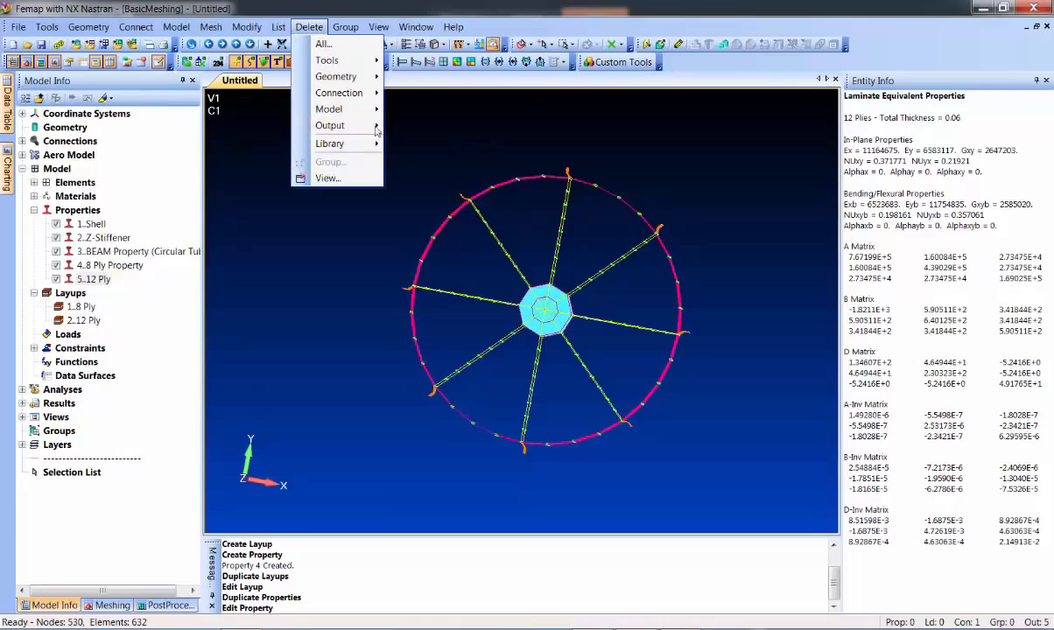
mouse_move(379, 109)
click(421, 127)
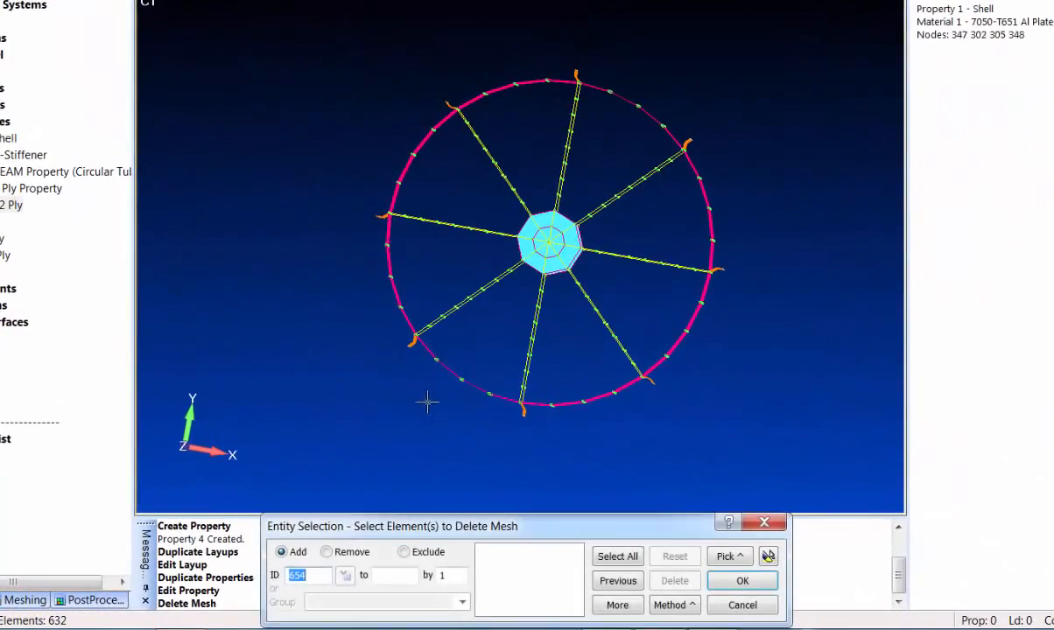
click(419, 377)
click(514, 307)
click(524, 274)
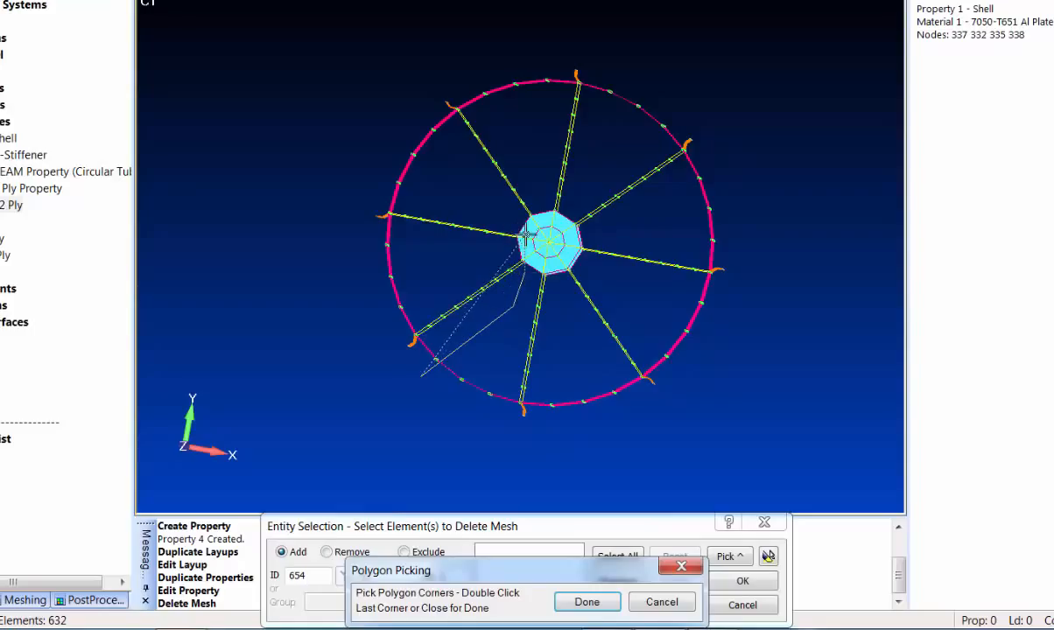
click(556, 271)
click(604, 404)
click(738, 405)
click(760, 159)
click(636, 47)
click(400, 29)
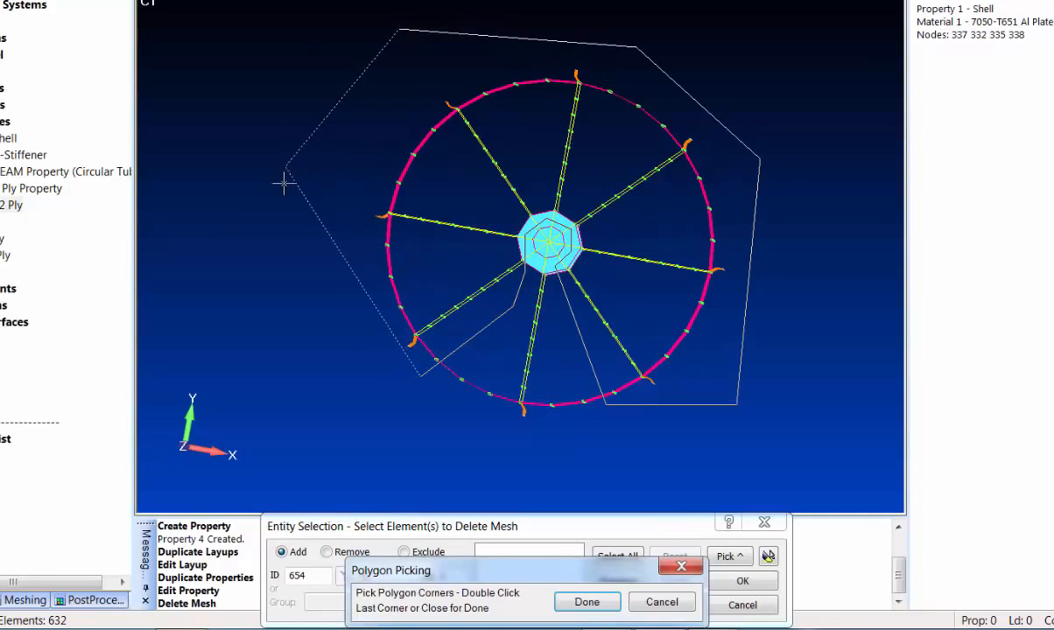
double_click(287, 188)
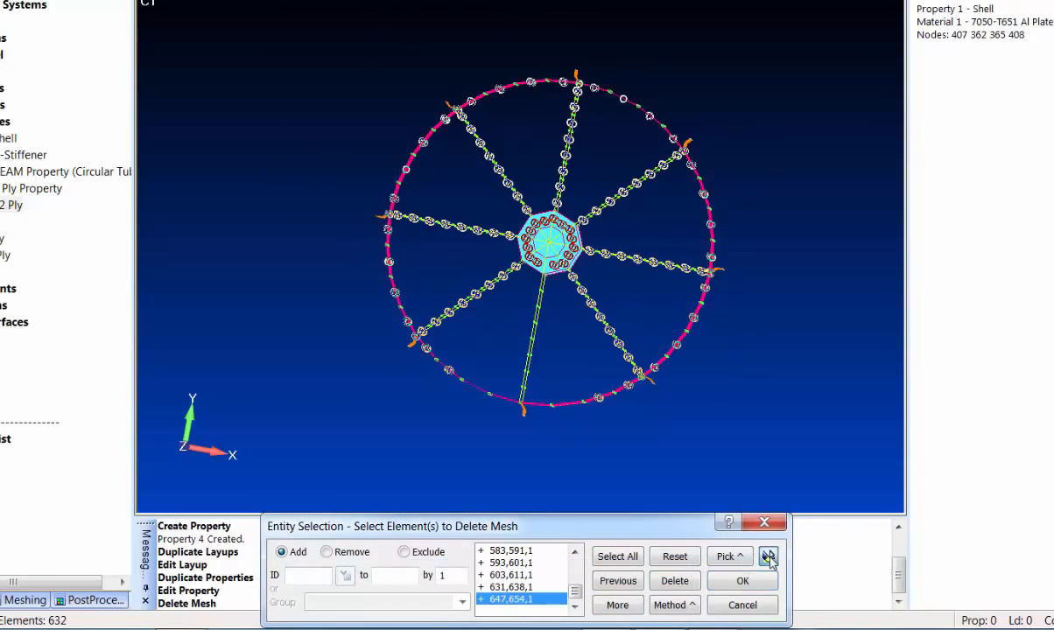
Step: Highlight the selected elements and remove hub plate elements 636, 637, 652 and 653 from the deletion selection
click(768, 557)
middle_drag(506, 417, 491, 173)
click(326, 552)
click(536, 282)
click(550, 287)
click(557, 290)
click(563, 295)
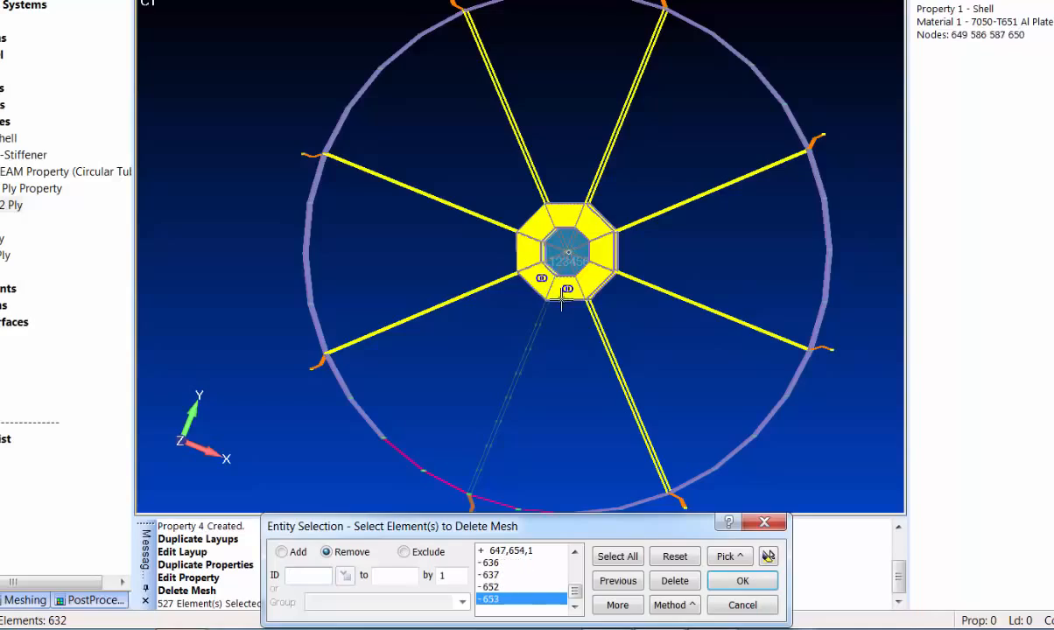
click(770, 556)
middle_drag(569, 408, 554, 317)
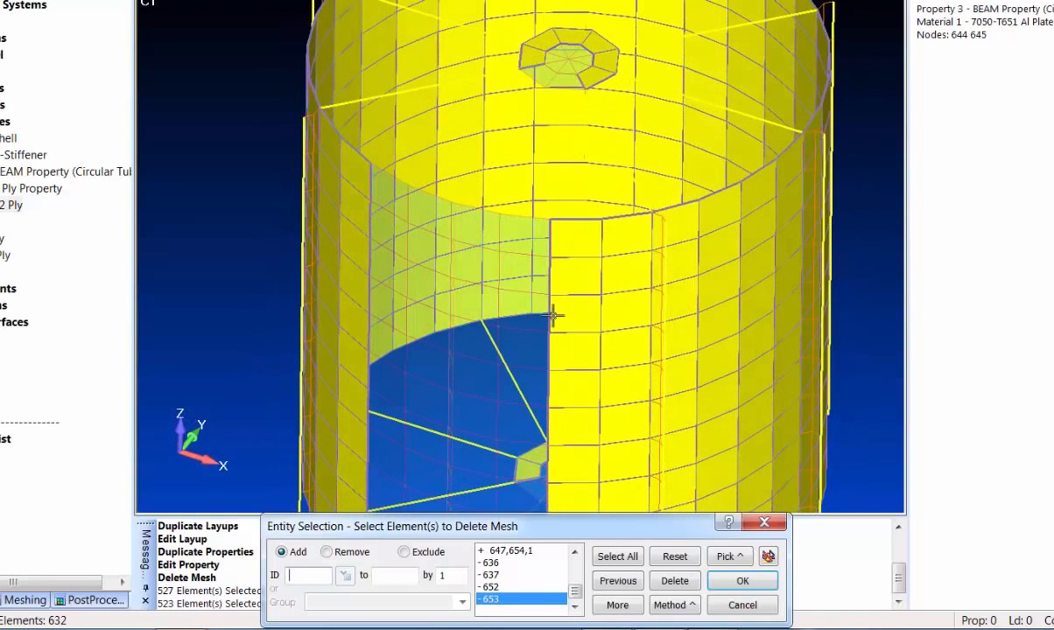
Step: Delete the selected mesh elements outside the wedge, accepting removal of unused properties, materials and meshing attributes
click(751, 581)
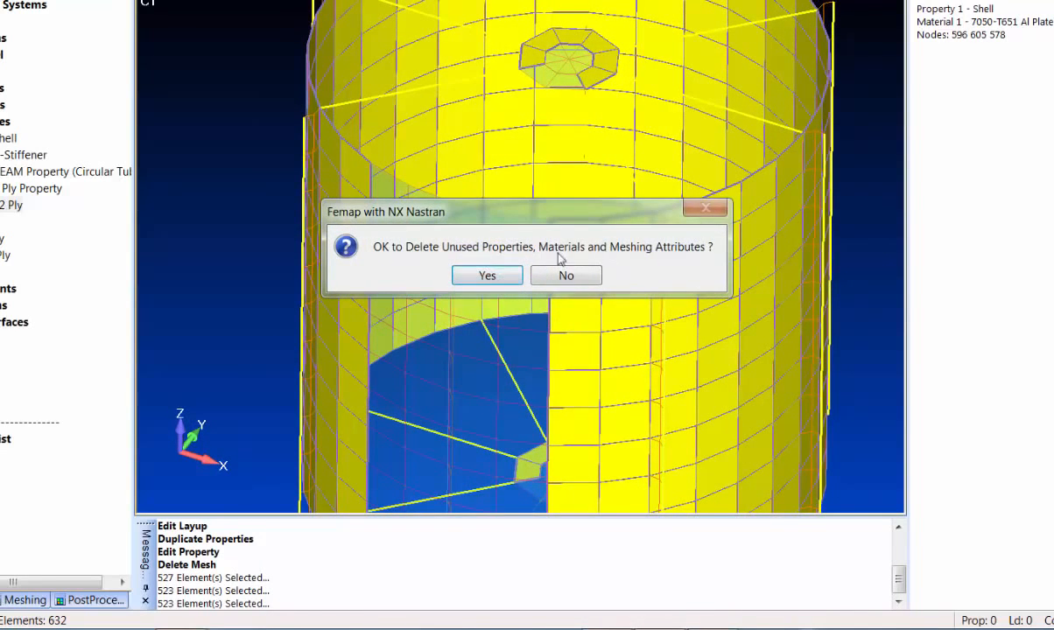
click(487, 276)
scroll(428, 310, down, 5)
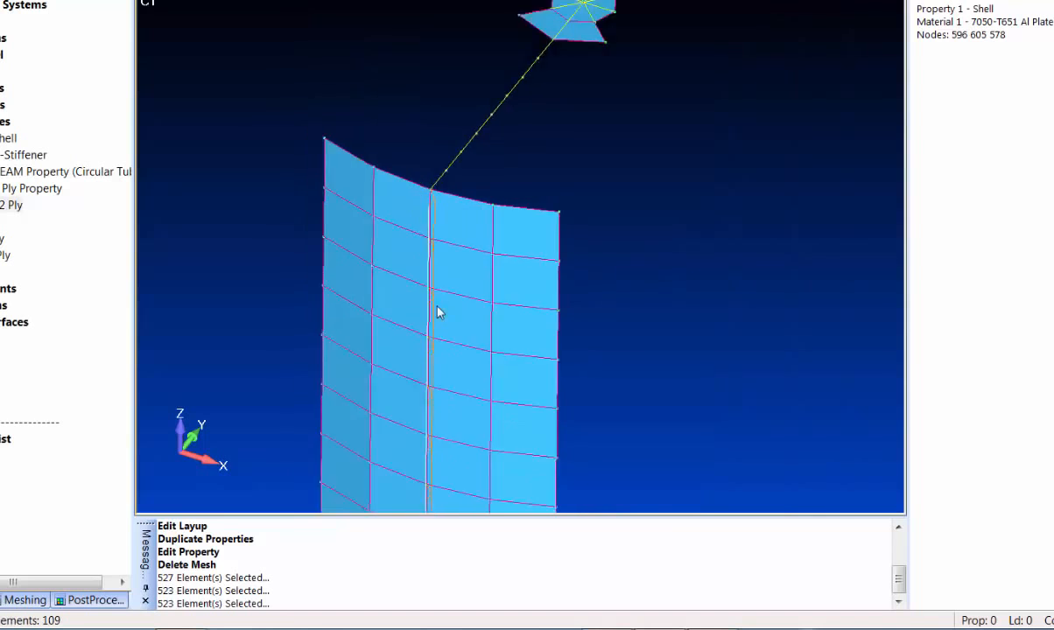
scroll(547, 117, up, 4)
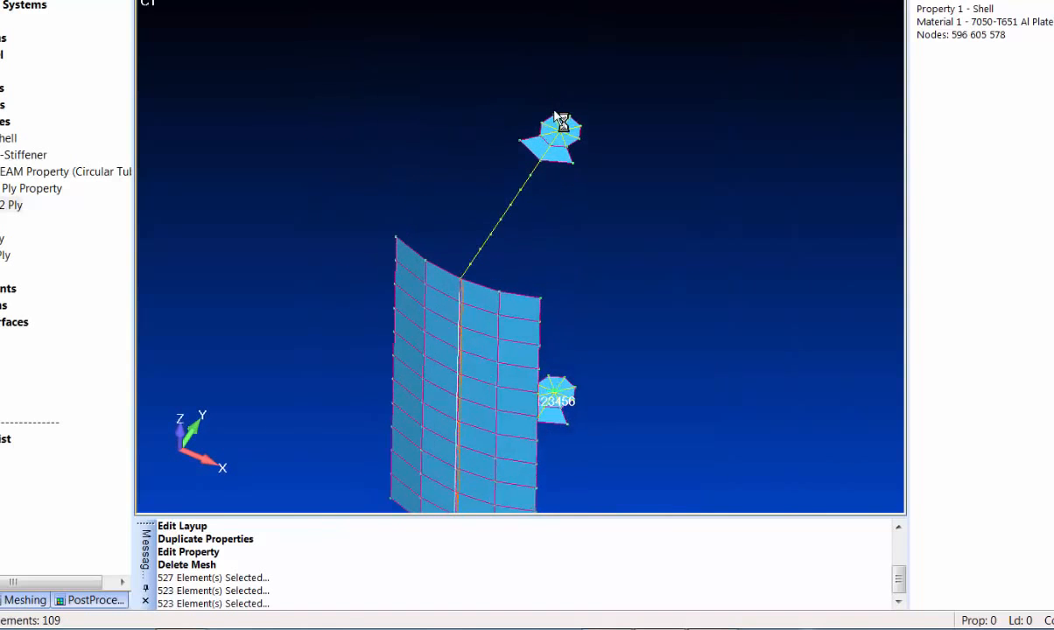
Step: Start another mesh deletion and select the plate and beam elements of the upper hub that lie outside the wedge
click(257, 0)
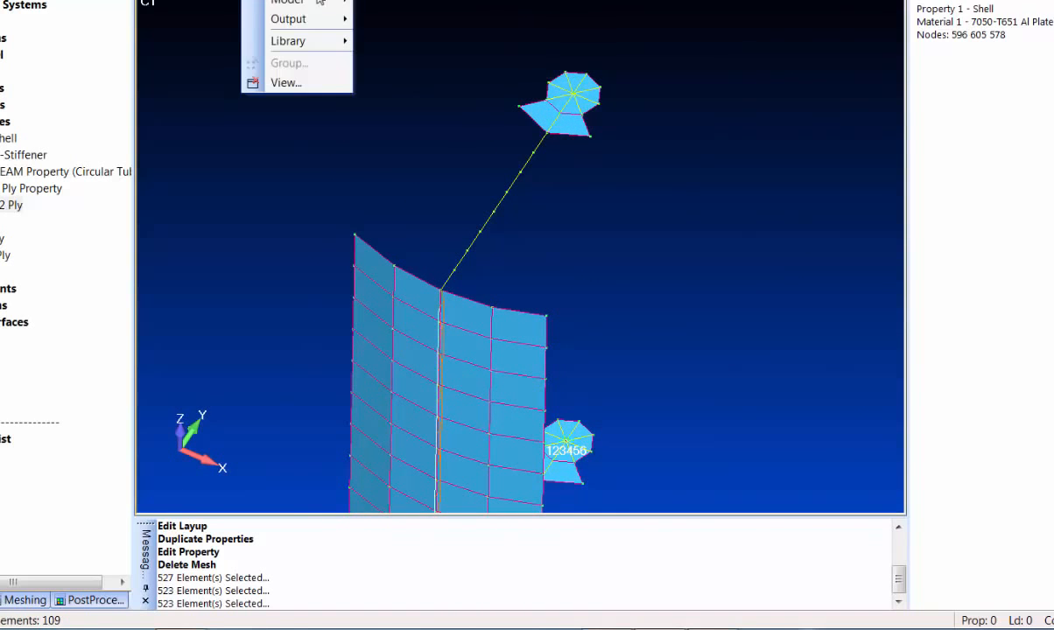
mouse_move(320, 2)
click(470, 22)
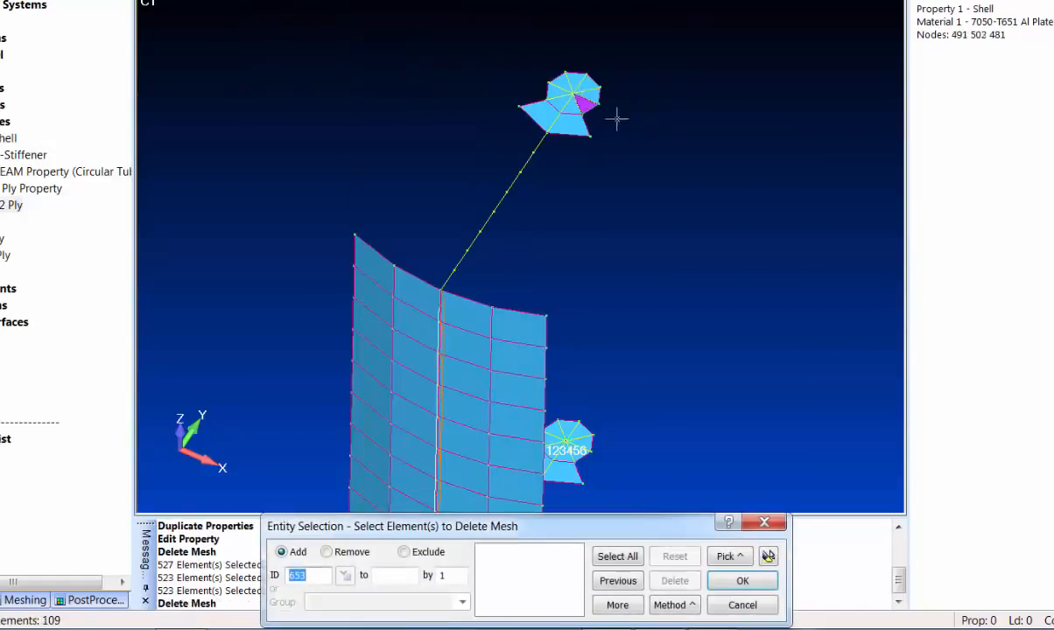
click(617, 110)
click(620, 81)
click(604, 56)
click(568, 43)
click(555, 51)
click(553, 56)
click(553, 60)
click(558, 52)
click(565, 49)
click(567, 52)
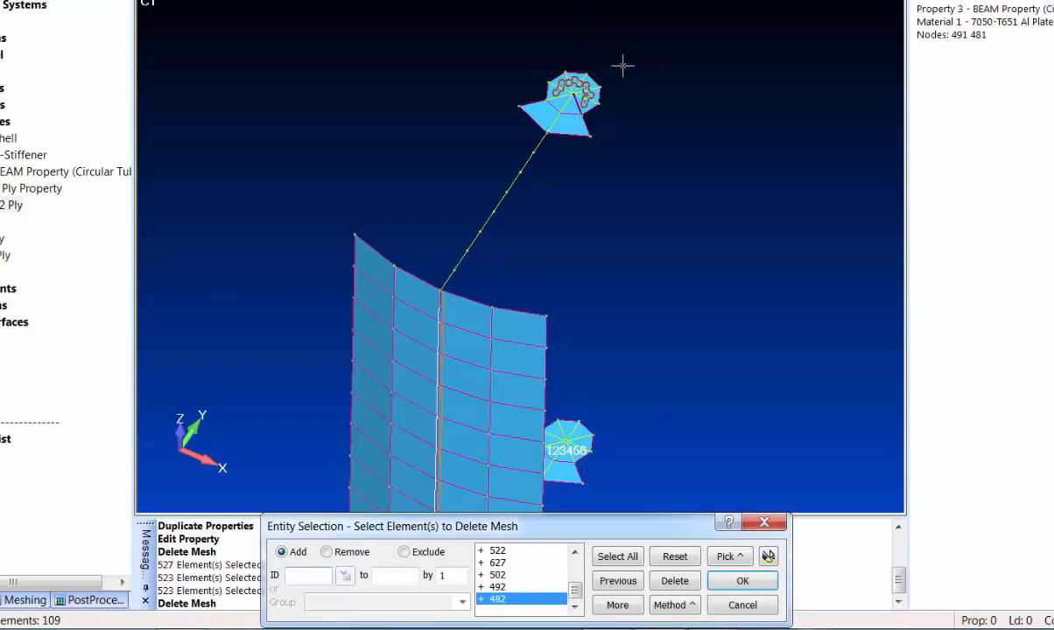
click(597, 106)
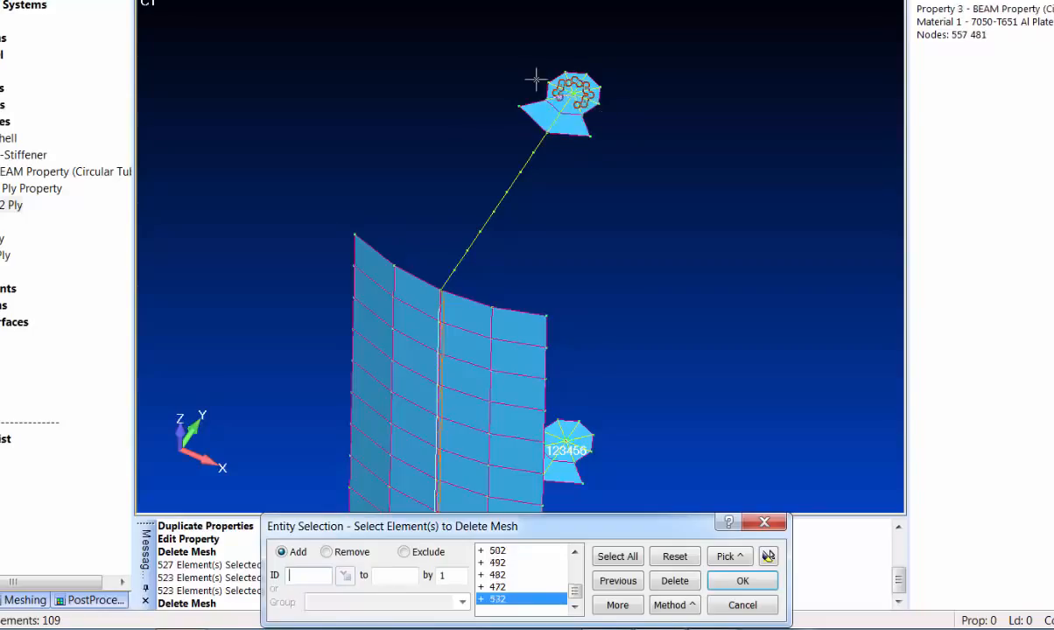
Step: Add the lower hub's plate and beam elements outside the wedge to the selection, and delete everything selected
middle_drag(781, 440, 592, 235)
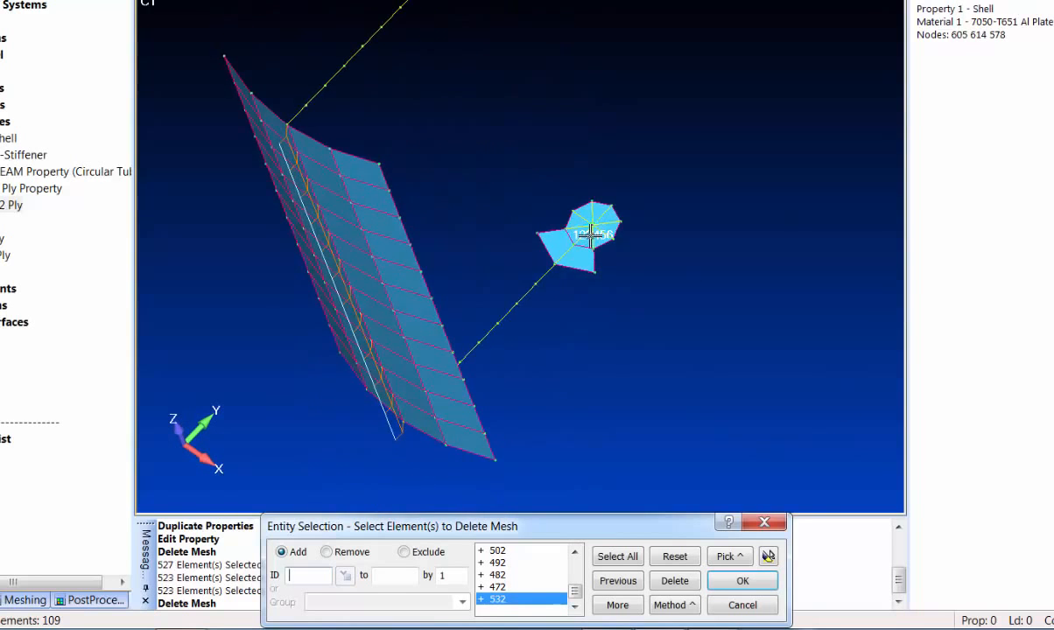
scroll(592, 235, up, 3)
click(629, 196)
click(631, 190)
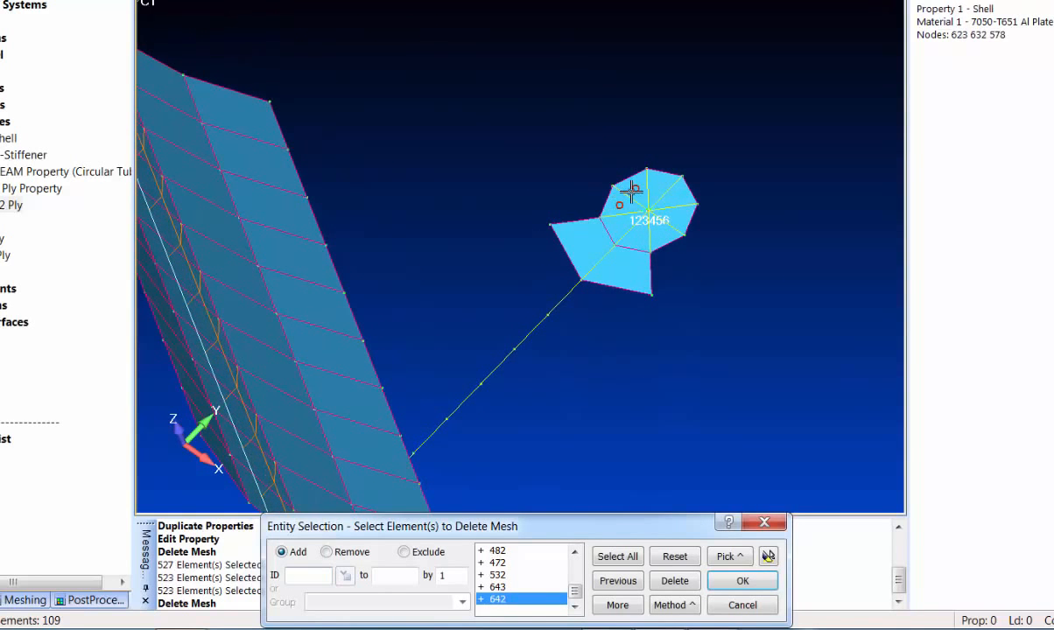
click(629, 198)
click(635, 188)
click(648, 189)
click(658, 186)
click(666, 193)
click(675, 196)
click(672, 207)
click(676, 217)
click(666, 223)
click(660, 234)
click(649, 232)
click(621, 213)
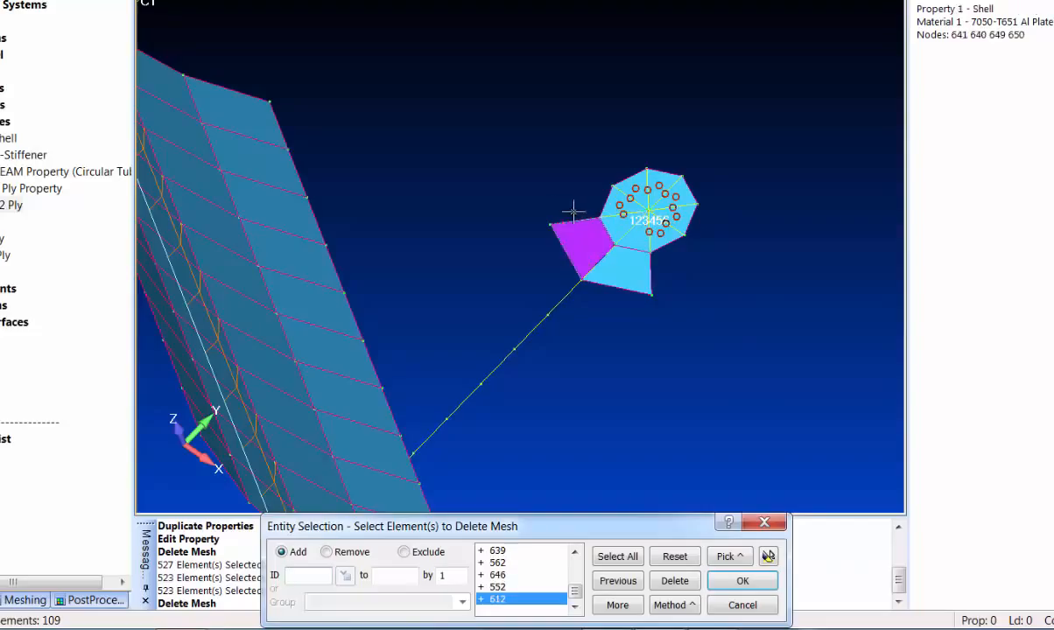
click(741, 580)
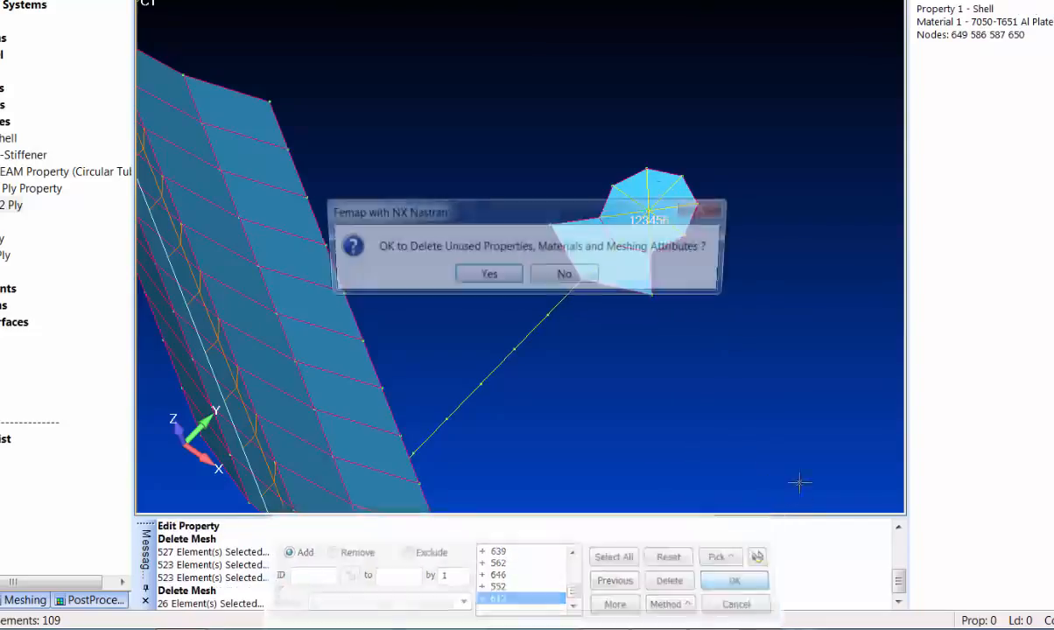
click(486, 275)
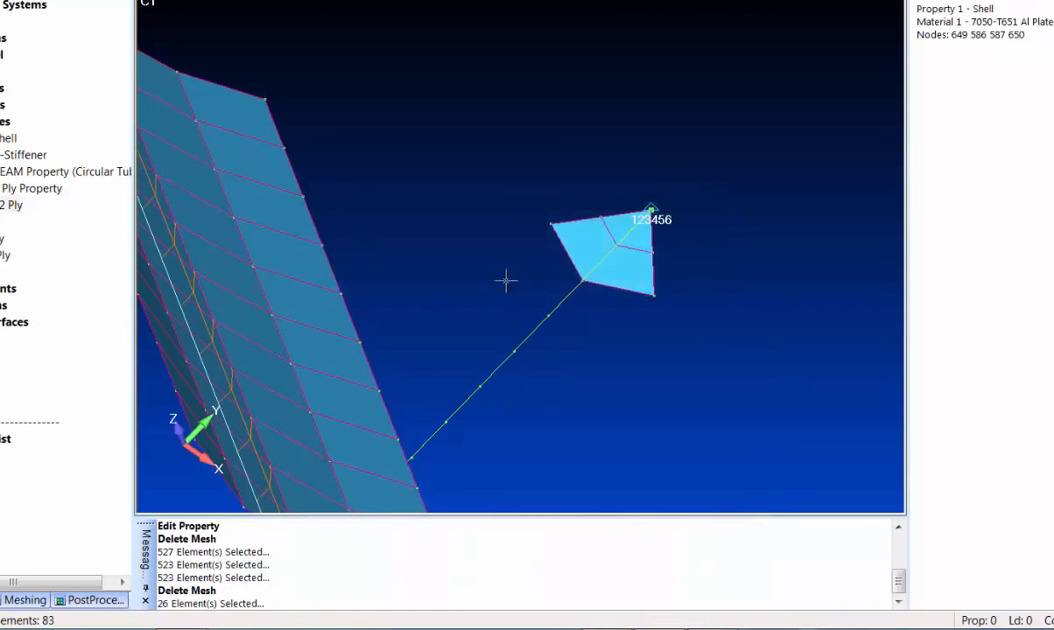
Step: Split the shell element column on the negative X side of the stiffener, between upper-edge nodes 358 and 336, with 1 equal split
scroll(506, 281, down, 5)
middle_drag(420, 260, 518, 306)
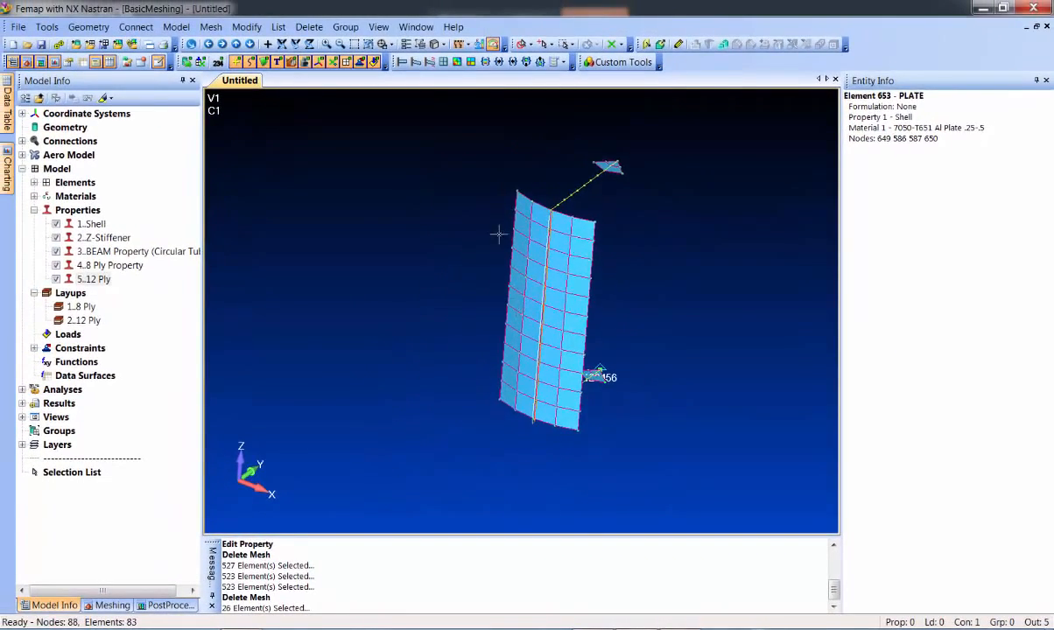
scroll(490, 293, up, 5)
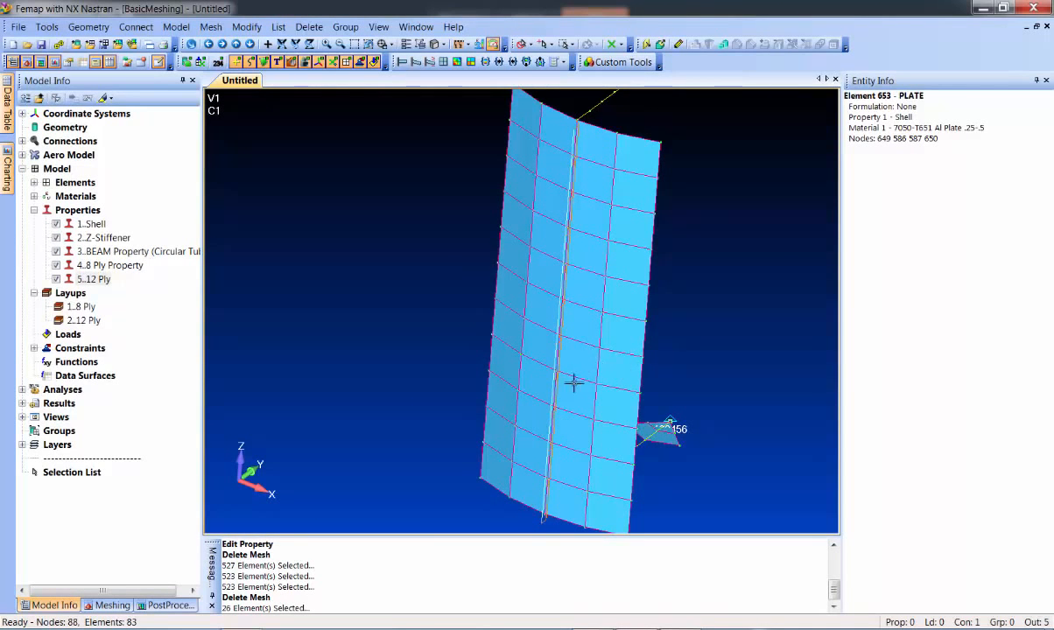
middle_drag(574, 382, 611, 179)
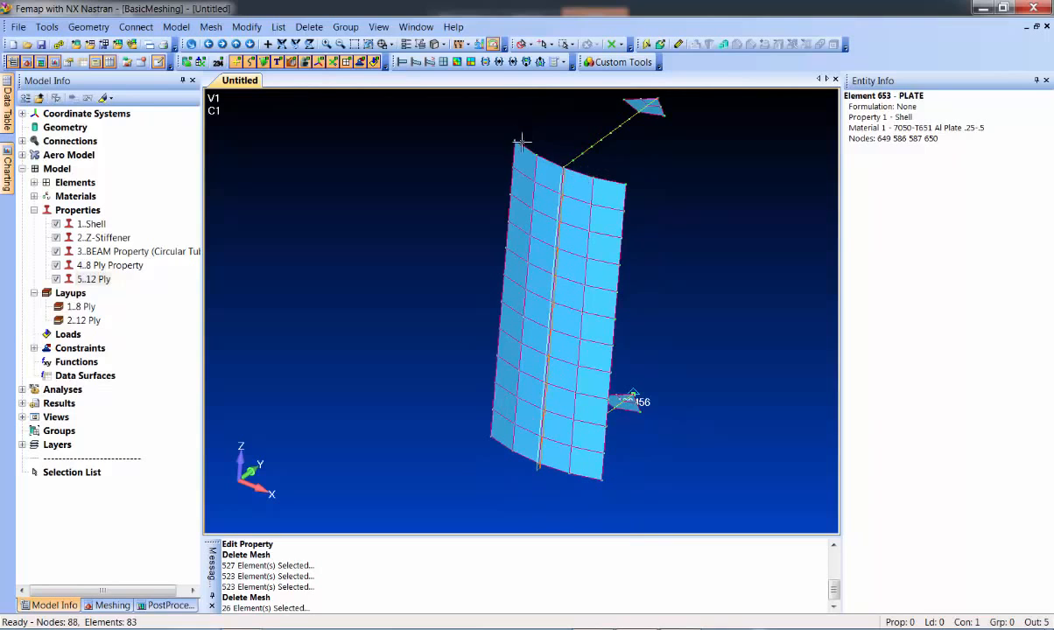
click(223, 30)
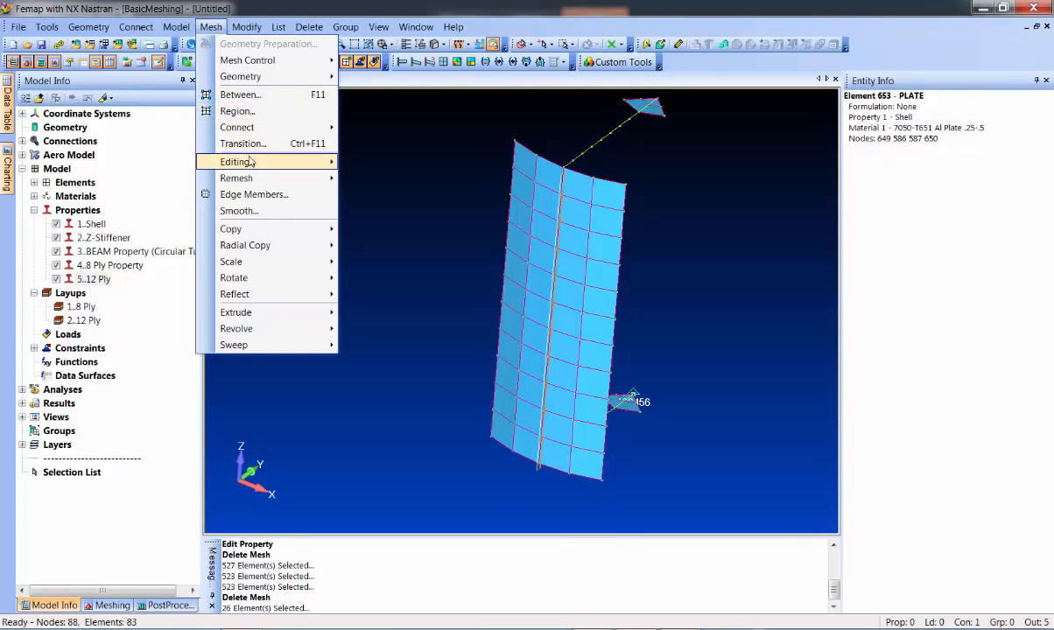
mouse_move(262, 162)
click(389, 198)
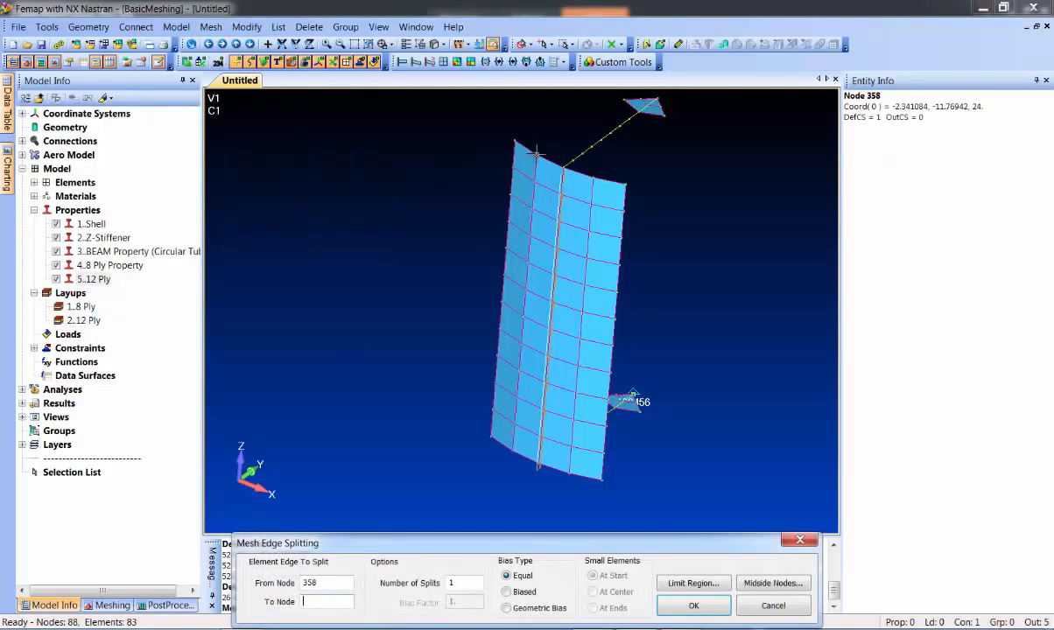
click(564, 169)
key(Return)
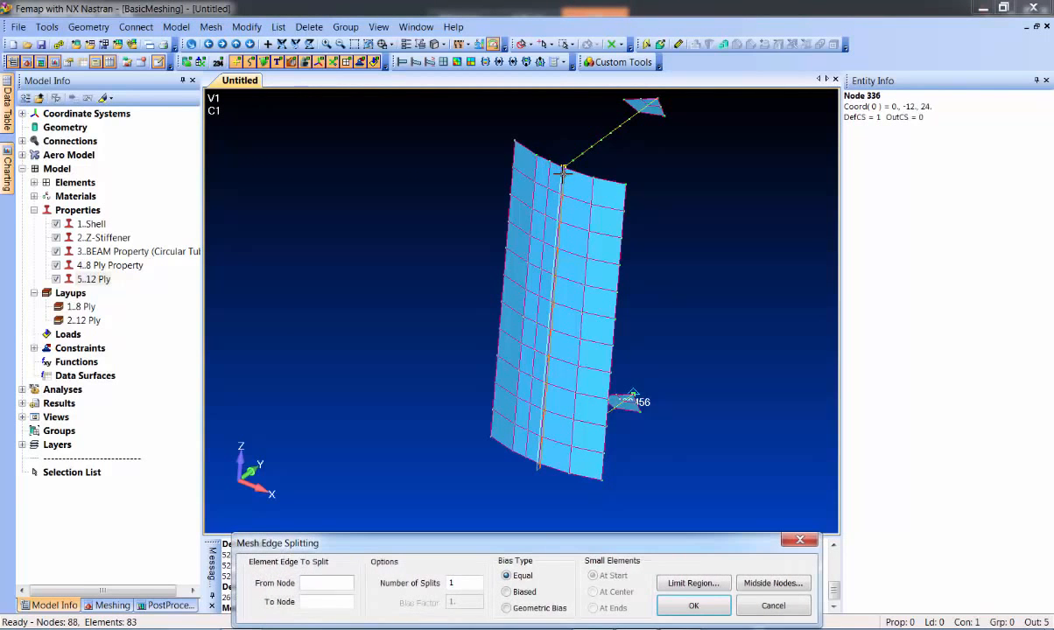
Step: Split the adjoining shell element column on the positive X side of the stiffener with 1 equal split, and finish edge splitting
click(564, 169)
double_click(599, 188)
middle_drag(480, 285, 470, 320)
click(774, 605)
Step: Start moving nodes to a coordinate and select, in the end-on view, all new split nodes on both sides of the stiffener
middle_drag(666, 430, 491, 361)
click(247, 27)
mouse_move(298, 159)
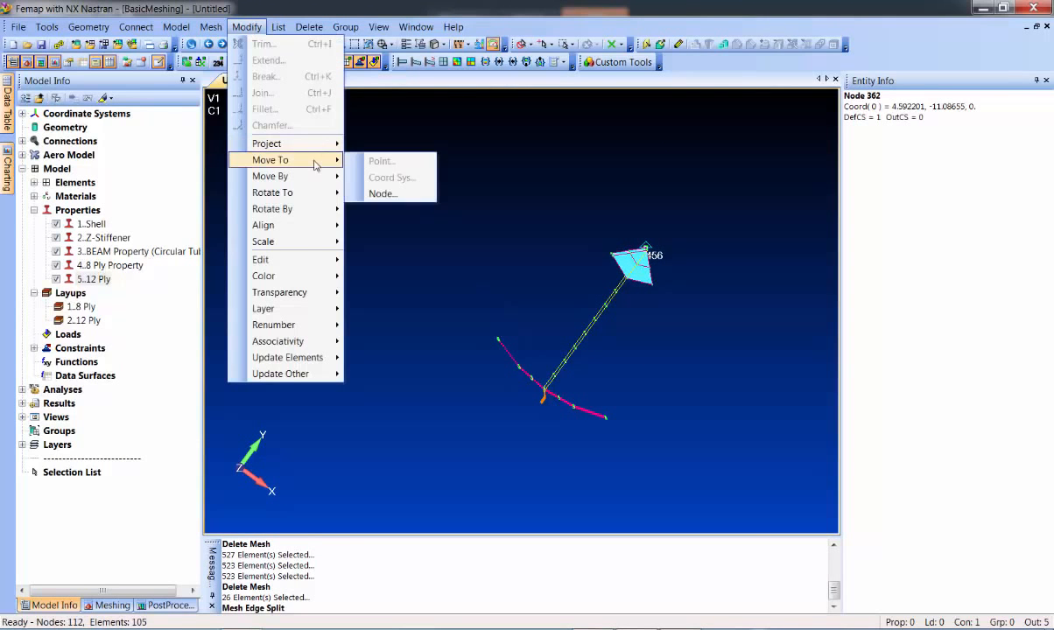
click(391, 192)
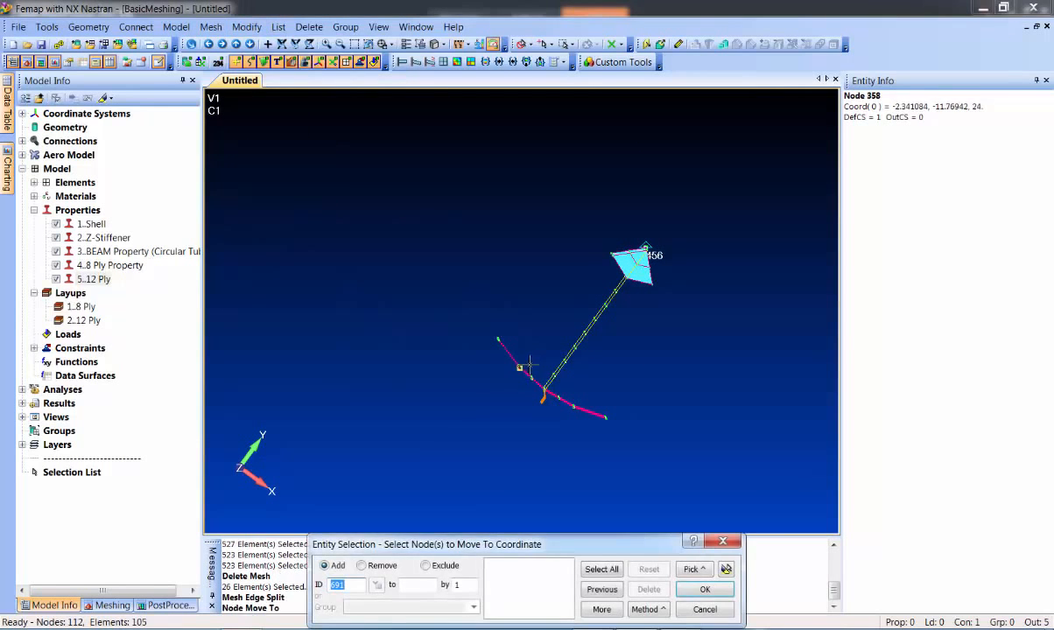
click(531, 379)
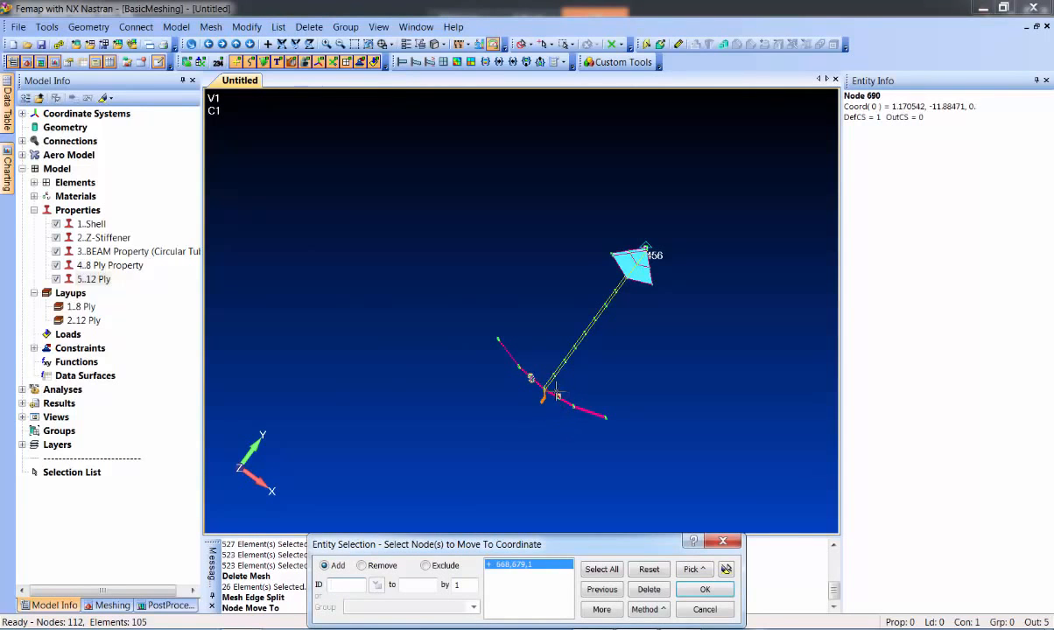
click(558, 400)
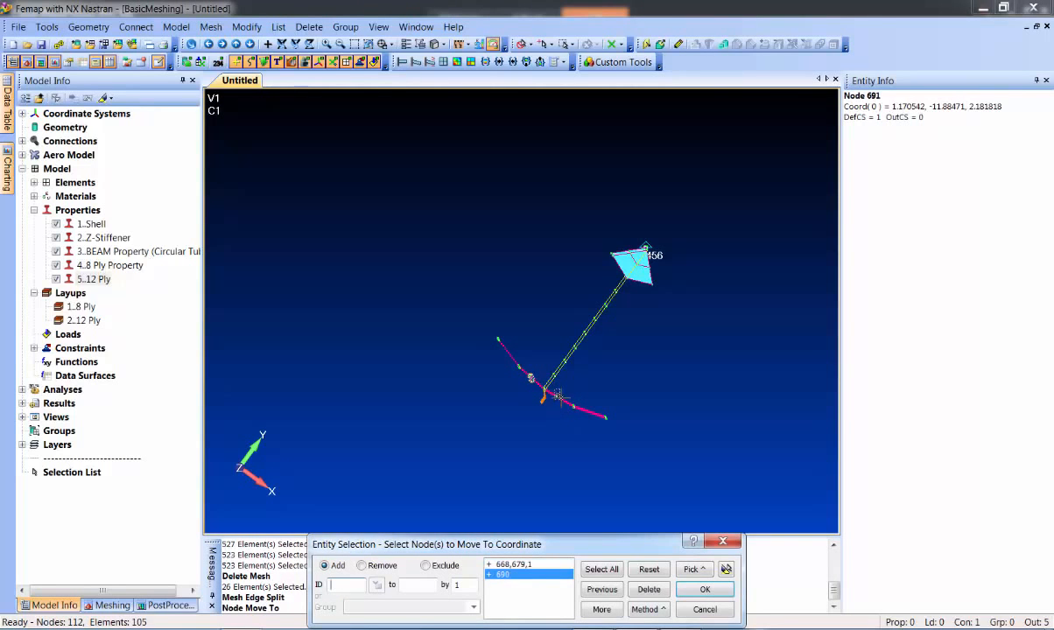
shift+drag(554, 393, 562, 405)
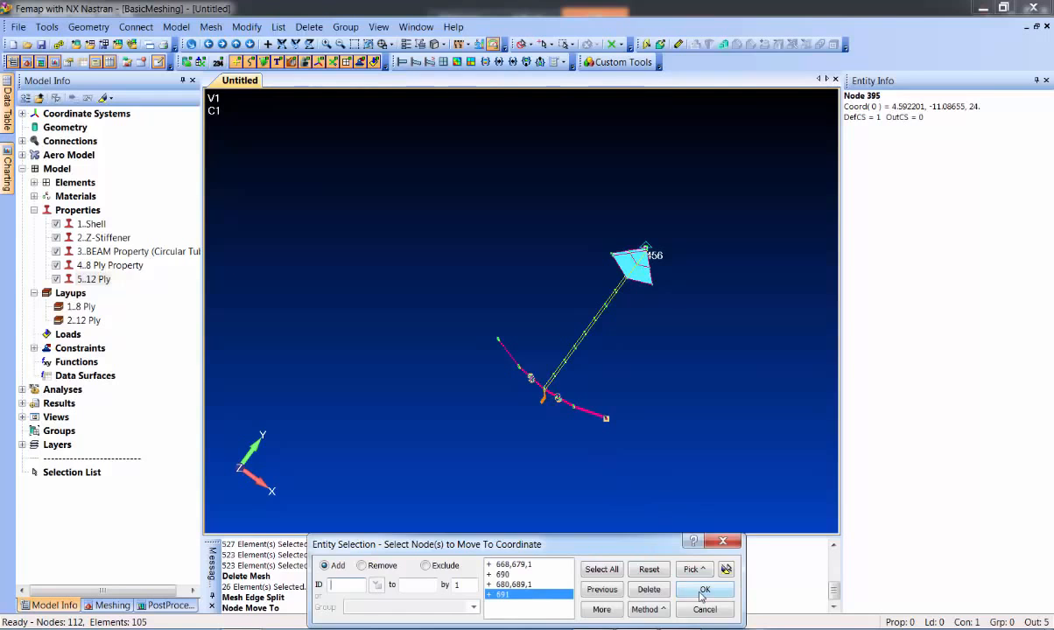
click(704, 590)
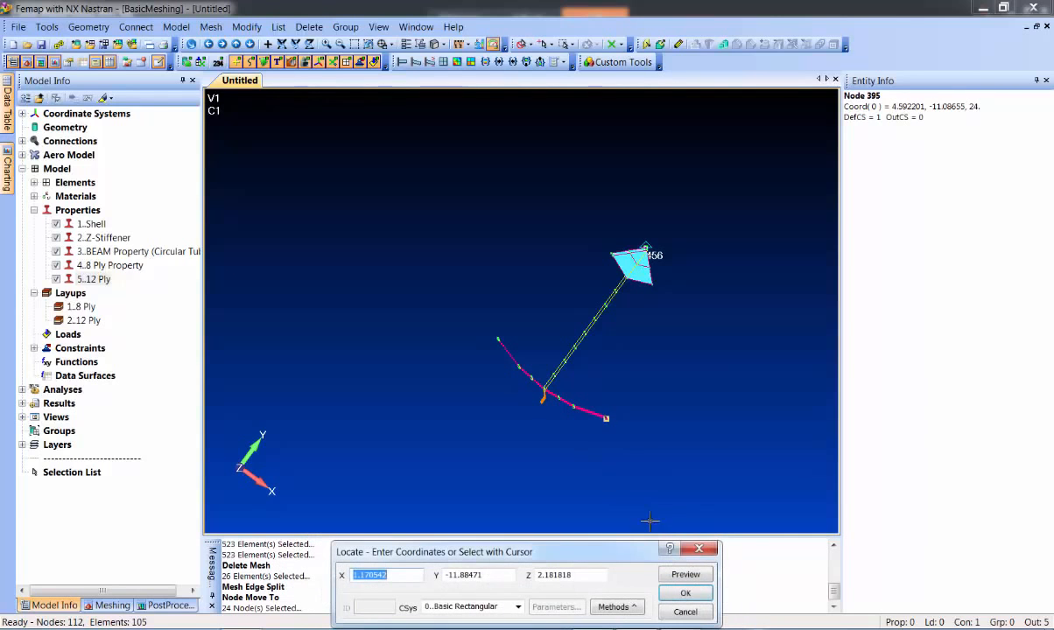
Step: Move the selected nodes radially onto the shell's curvature using the Basic Cylindrical coordinate system
click(517, 607)
click(464, 621)
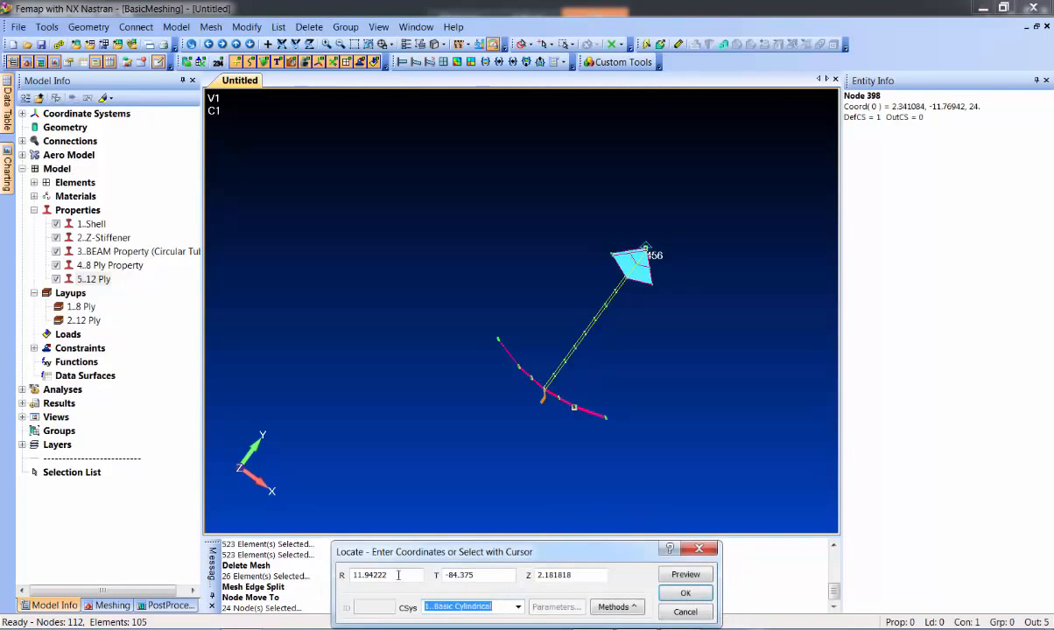
click(398, 575)
key(Return)
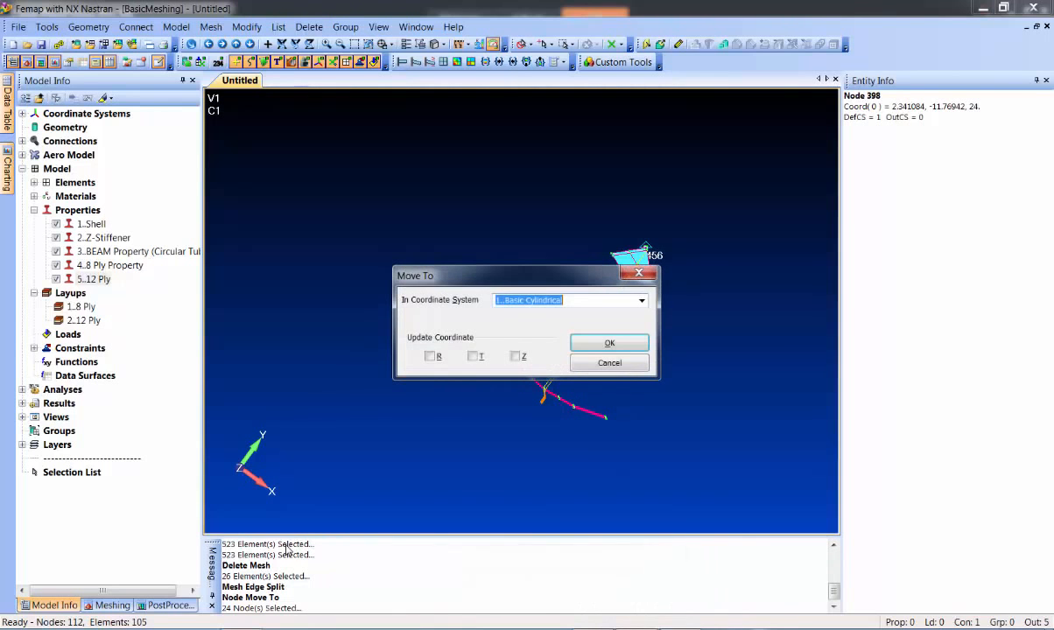
click(610, 343)
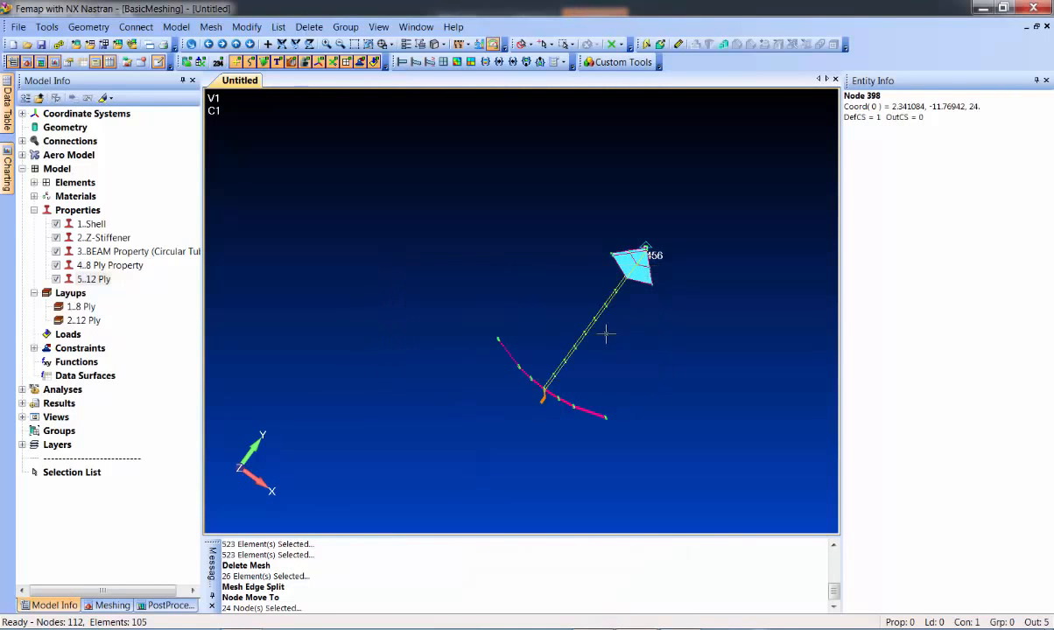
Step: Hide the elements that use the Z-Stiffener and BEAM Property (Circular Tube) properties
middle_drag(601, 414, 612, 130)
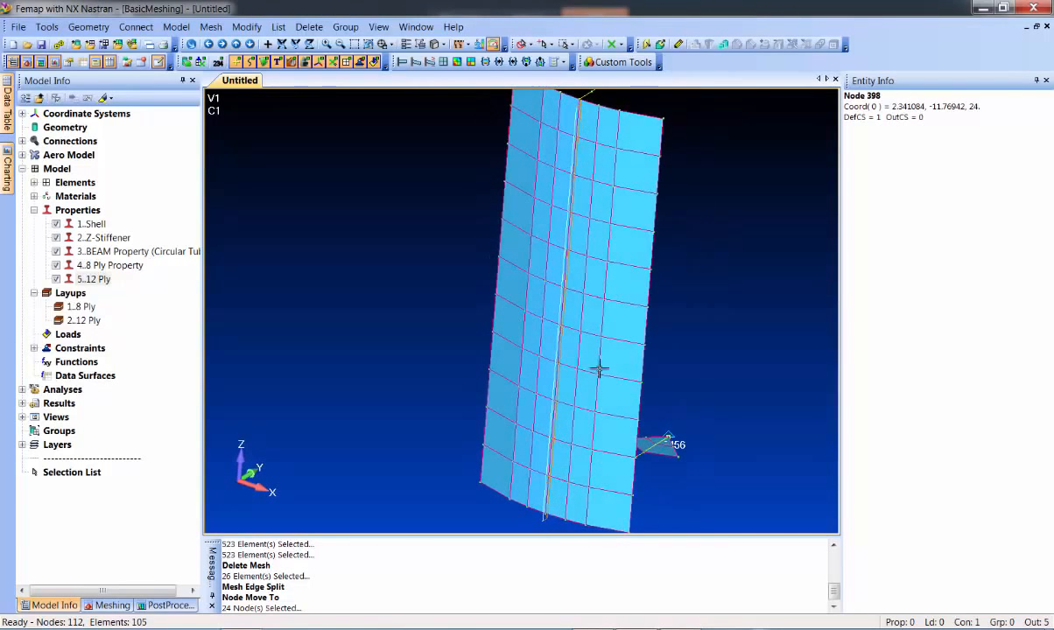
middle_drag(553, 191, 595, 228)
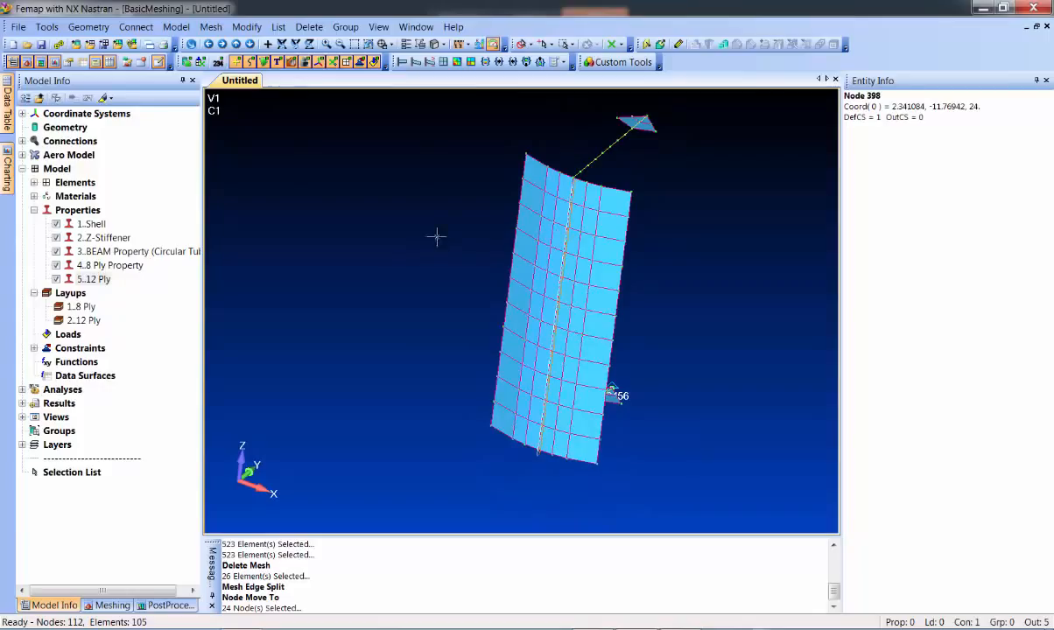
click(56, 237)
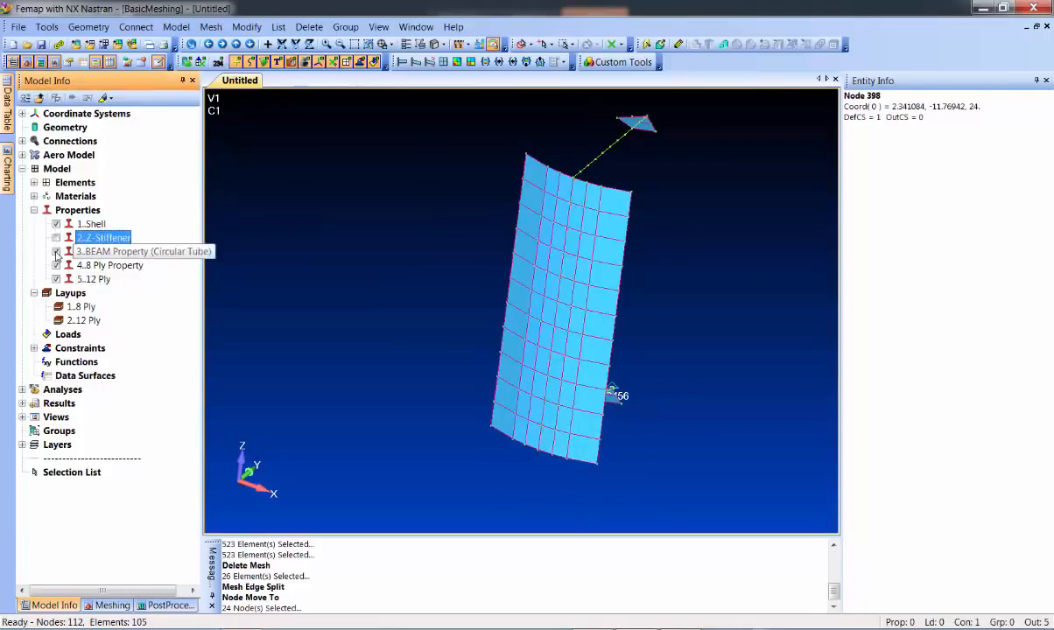
click(56, 251)
middle_drag(426, 246, 421, 301)
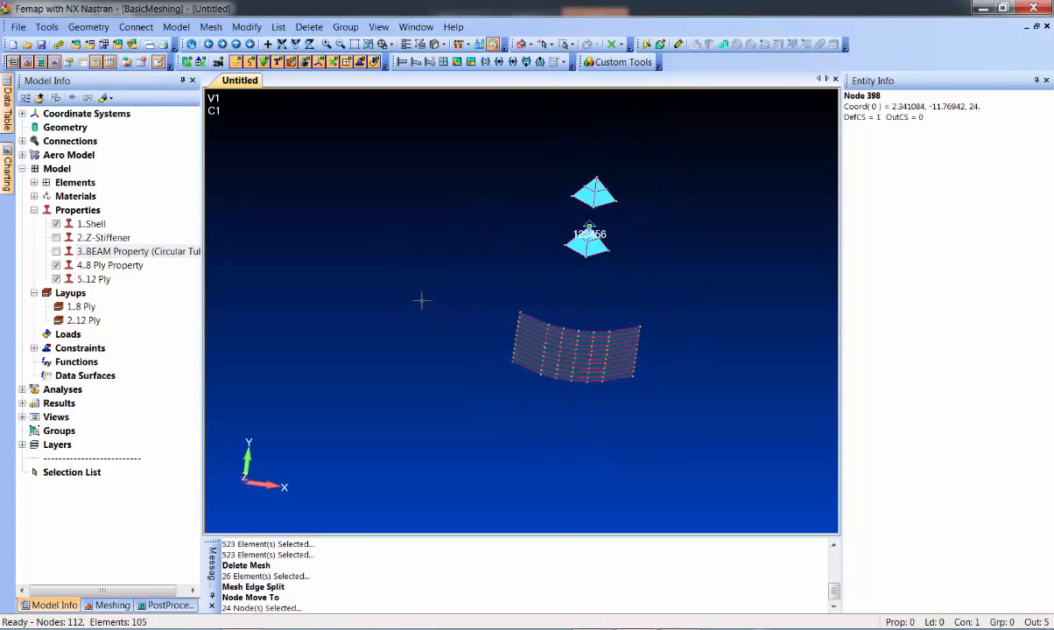
Step: Update the two refined shell element columns at the stiffener to laminate plate elements with the 12 Ply property
click(246, 27)
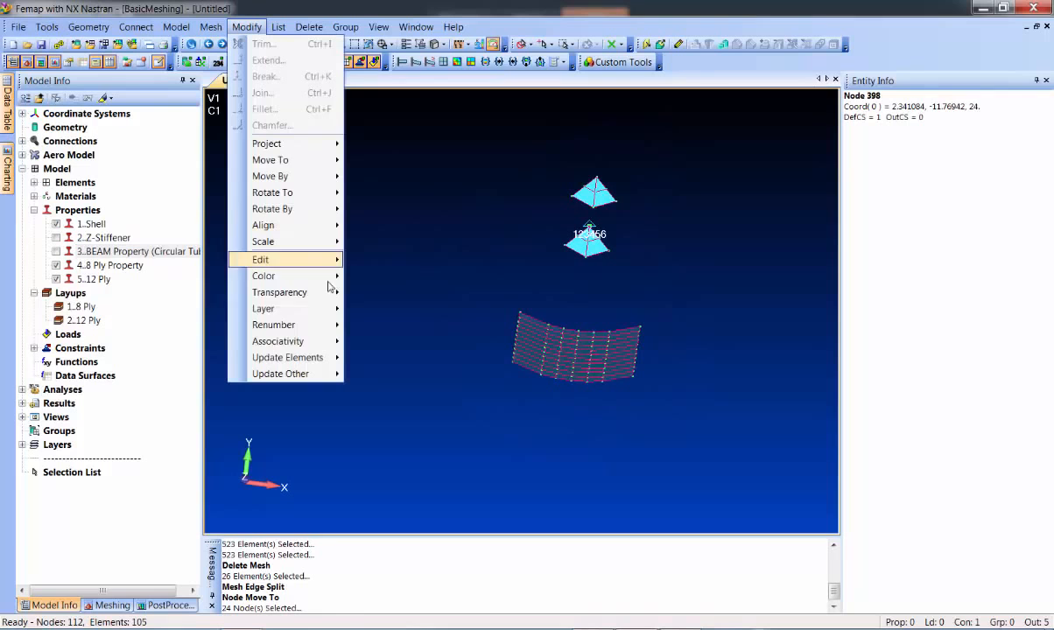
mouse_move(321, 359)
click(379, 301)
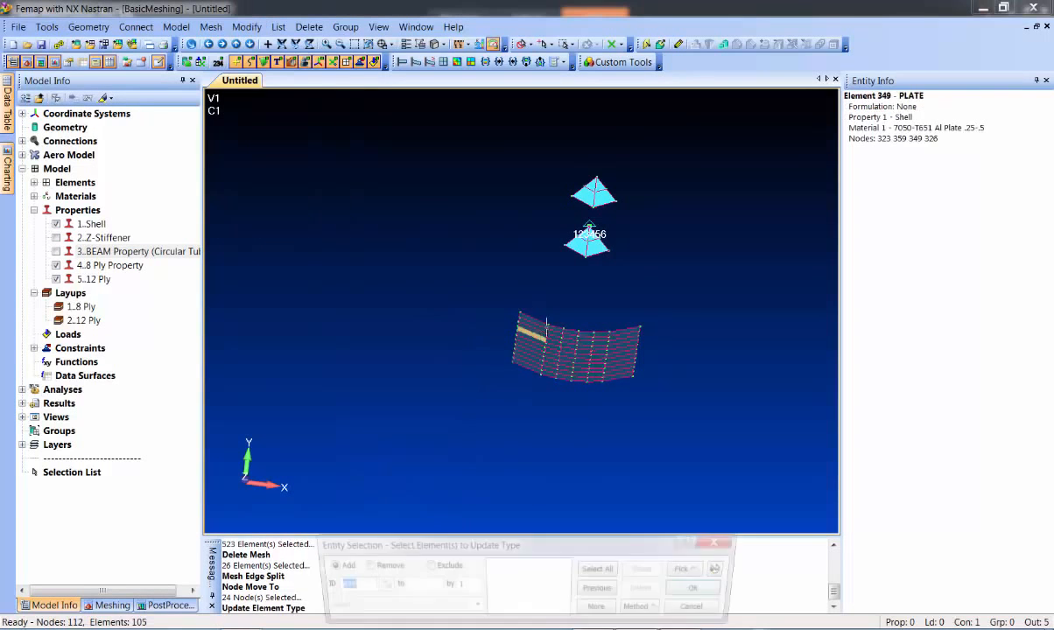
shift+drag(572, 318, 588, 392)
click(725, 570)
middle_drag(696, 483, 624, 387)
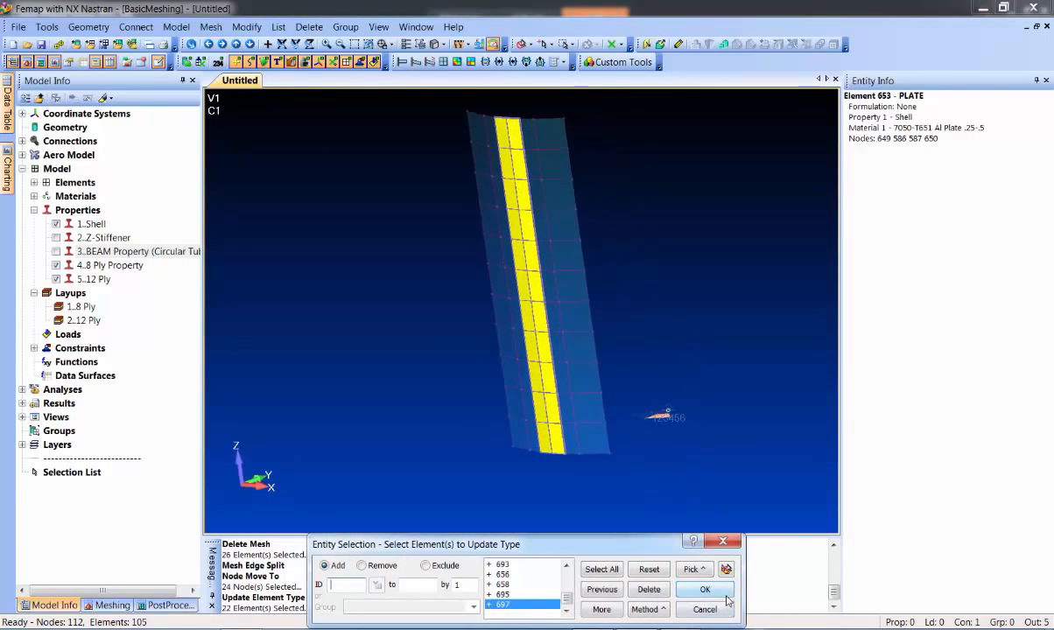
click(705, 589)
click(438, 565)
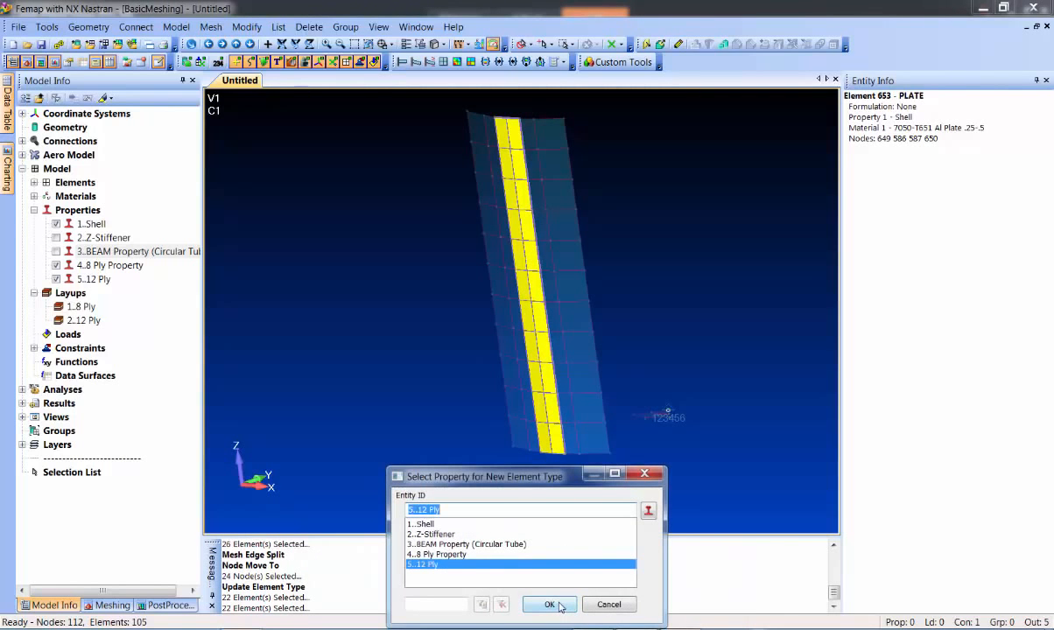
click(550, 605)
Step: Update the remaining shell elements on both sides of the 12-ply strip to laminate plates with the 8 Ply Property
right_click(366, 181)
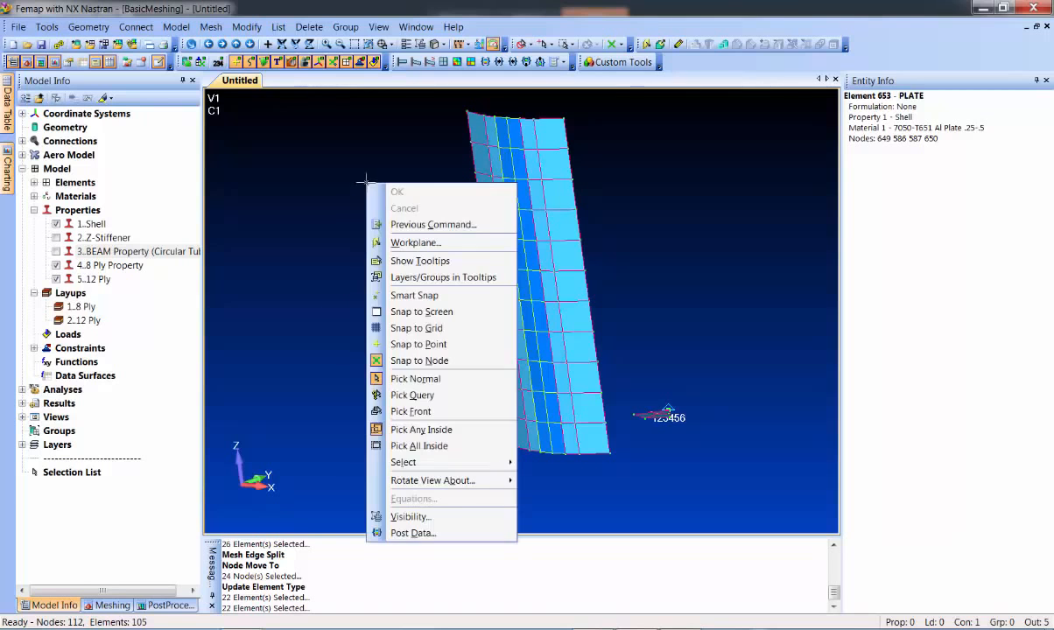
click(393, 223)
middle_drag(558, 104, 602, 270)
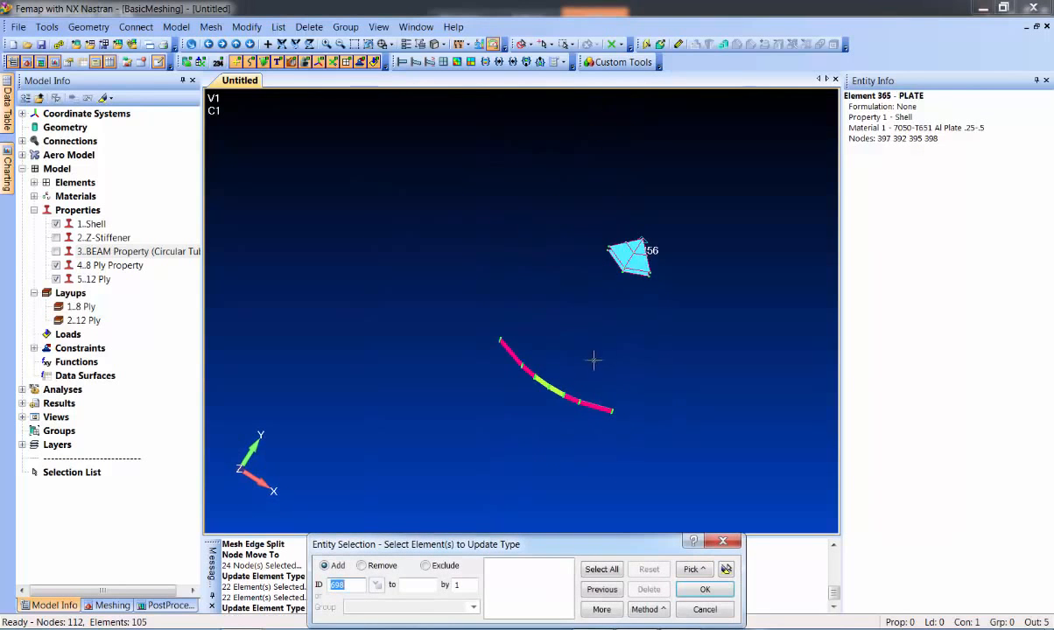
drag(573, 382, 628, 429)
drag(478, 311, 526, 391)
click(685, 585)
click(429, 554)
click(550, 604)
Step: Change the color of the 8 Ply Property to red
middle_drag(495, 448, 495, 359)
scroll(495, 360, down, 3)
scroll(494, 360, down, 1)
ctrl+middle_drag(370, 292, 334, 310)
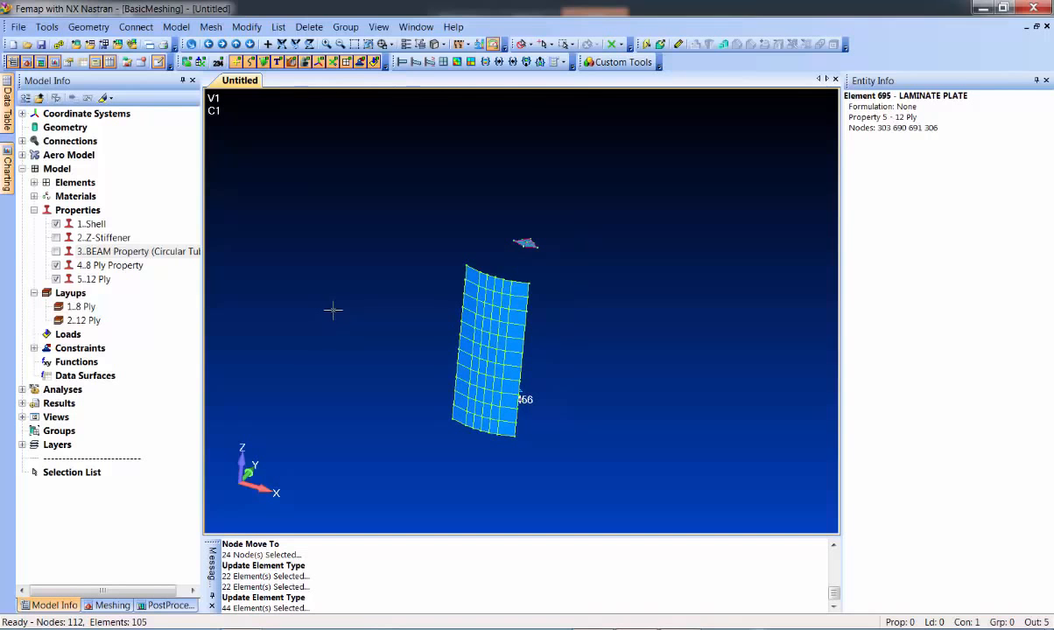
right_click(132, 264)
click(152, 368)
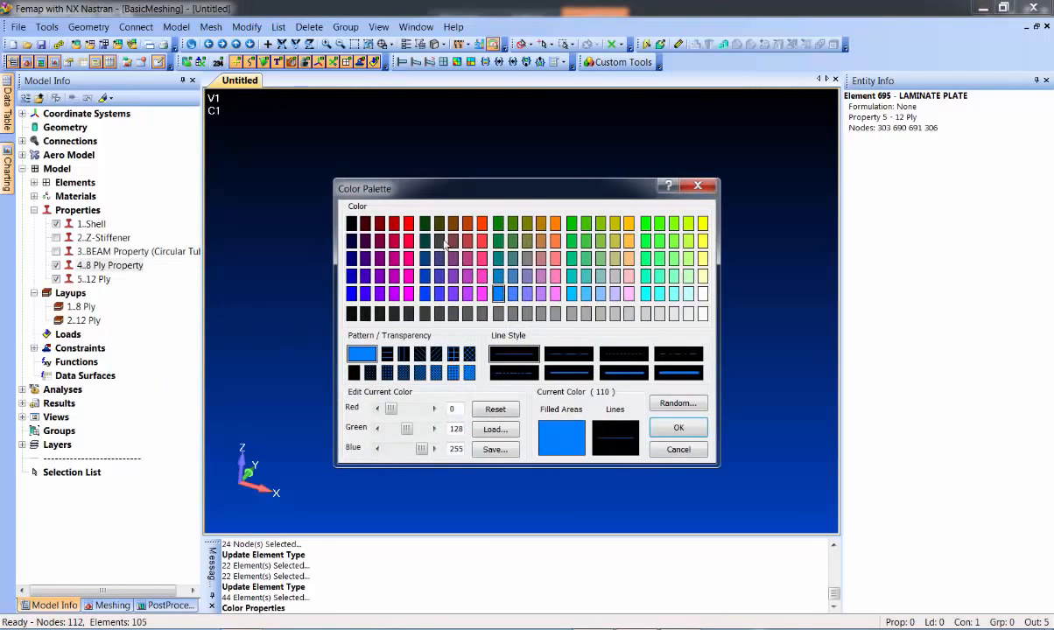
double_click(480, 241)
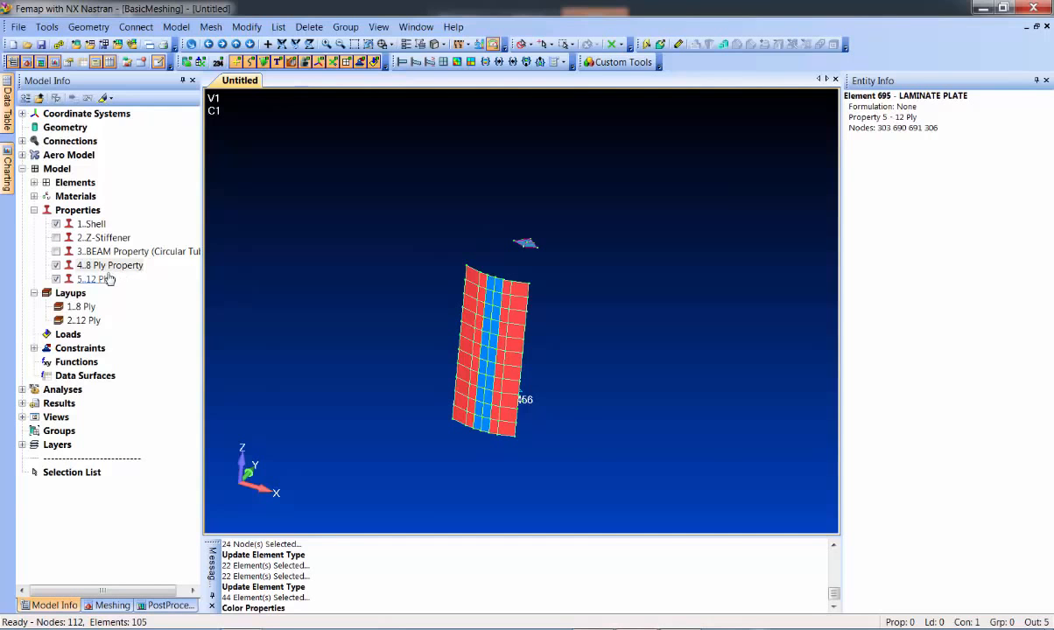
Step: Change the color of the 12 Ply property to magenta
click(94, 279)
right_click(101, 281)
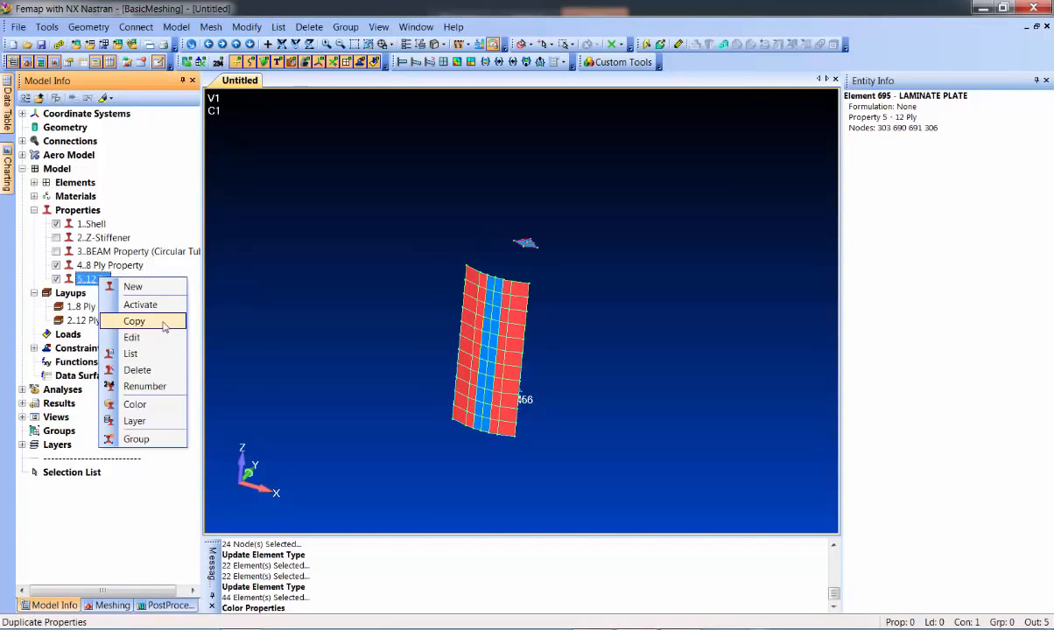
click(160, 405)
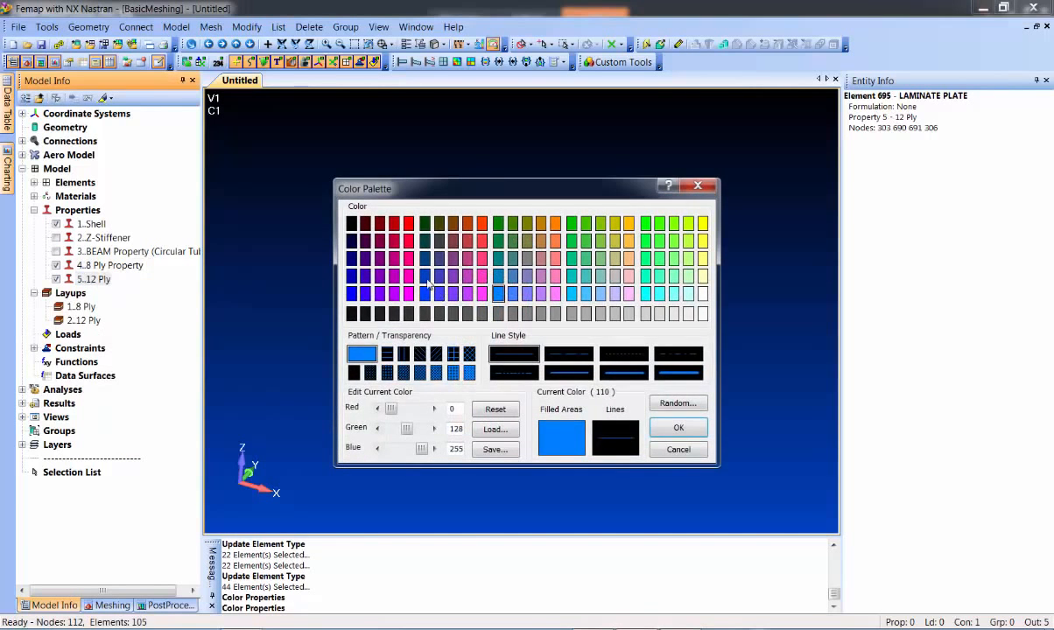
double_click(408, 277)
Step: Show the elements that use the Z-Stiffener and BEAM Property (Circular Tube) properties again
middle_drag(339, 285, 320, 267)
scroll(319, 258, up, 4)
click(56, 237)
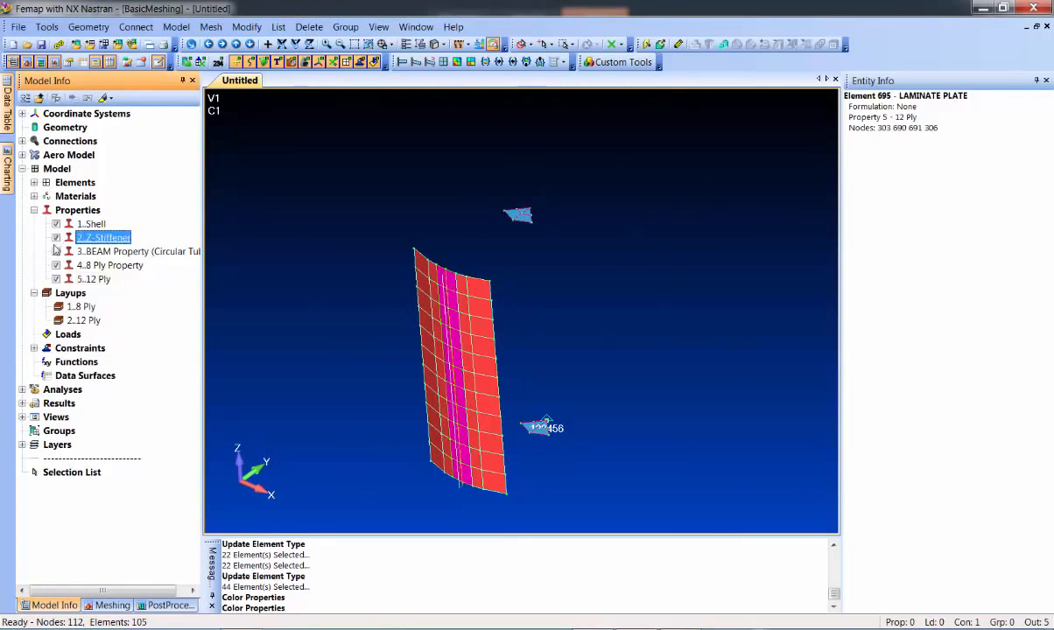
click(56, 252)
Step: Start a rotational copy of all elements in the wedge segment with 7 repetitions, matching the original properties
middle_drag(608, 300, 605, 289)
ctrl+middle_drag(594, 329, 641, 281)
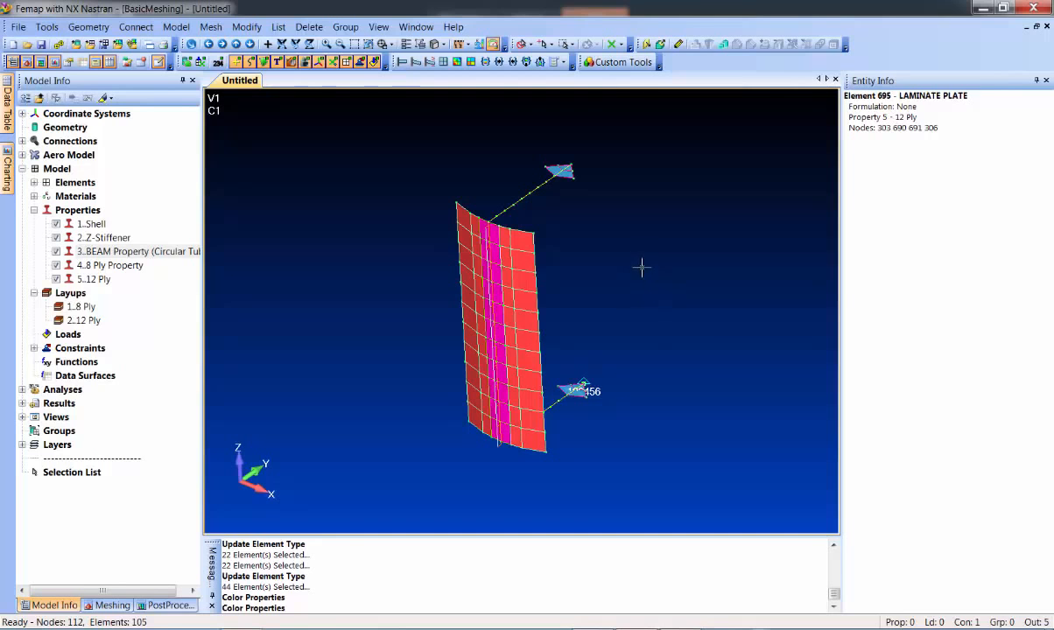
click(176, 27)
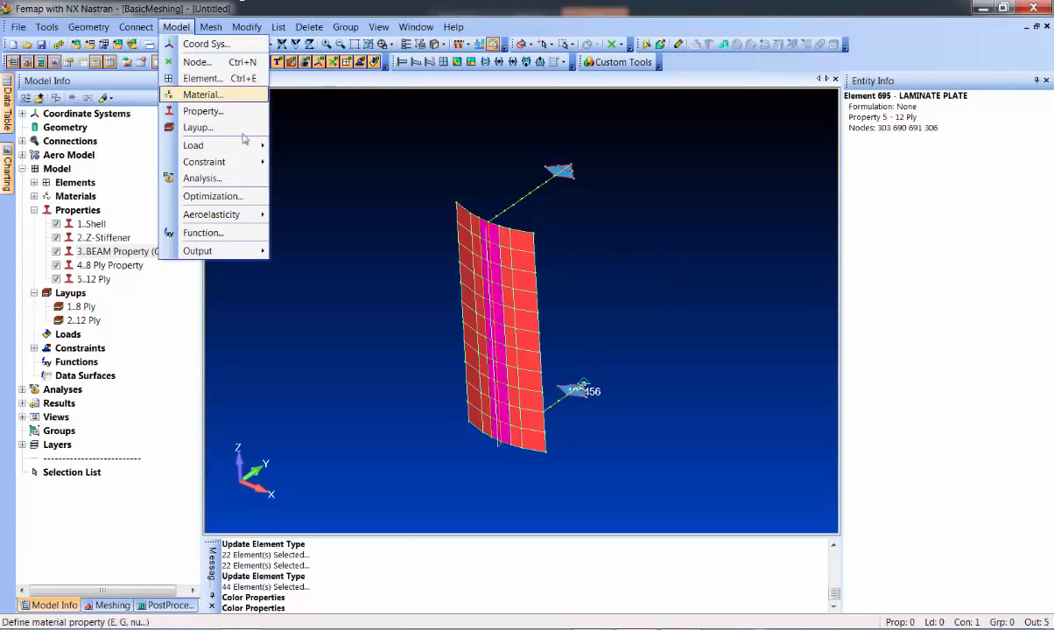
mouse_move(211, 27)
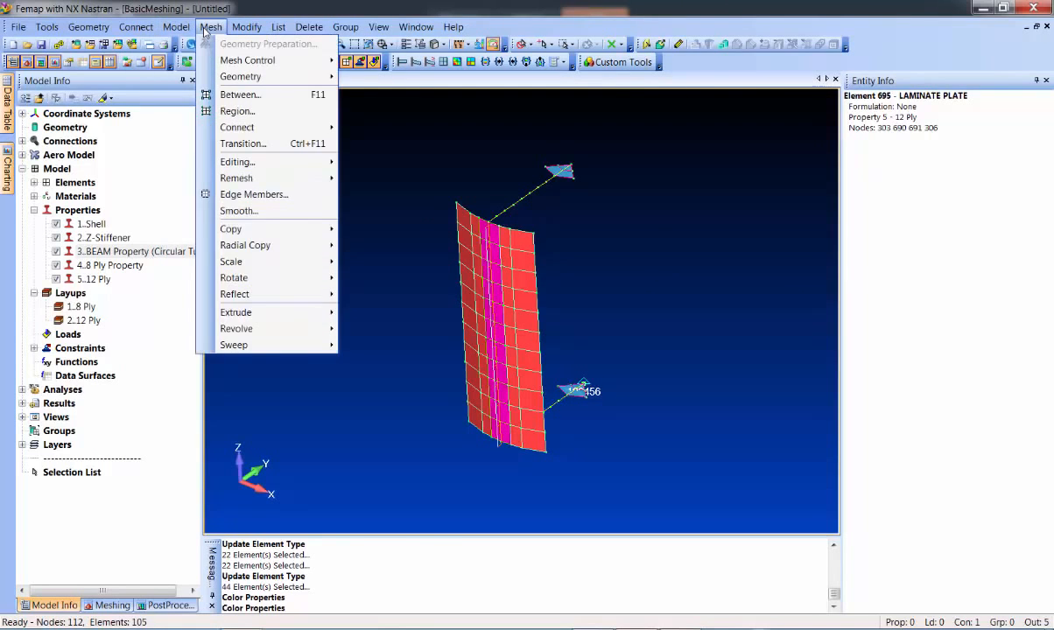
mouse_move(285, 280)
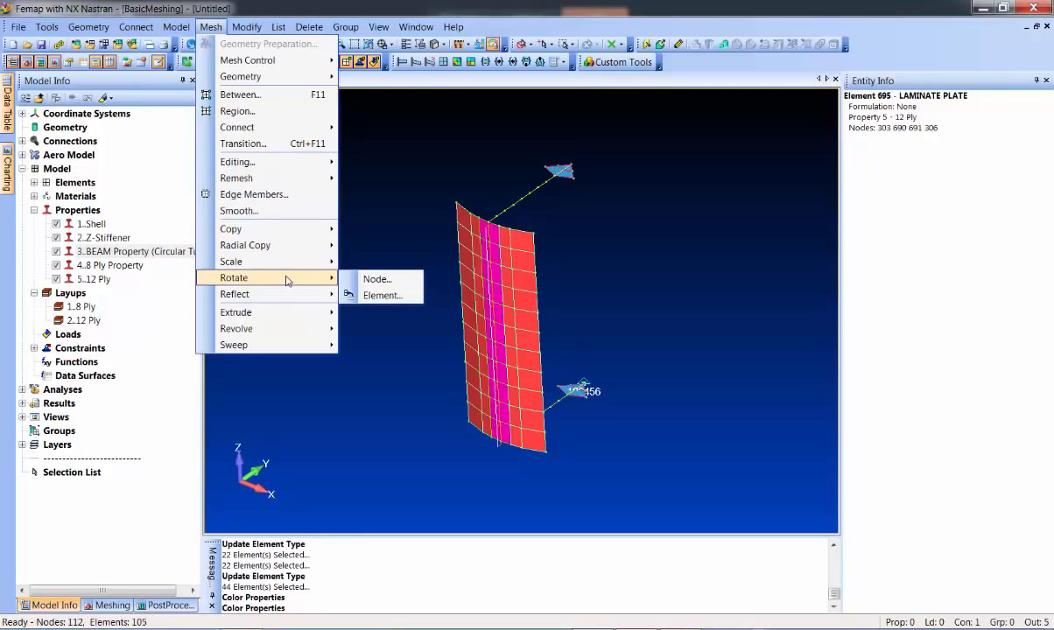
click(357, 294)
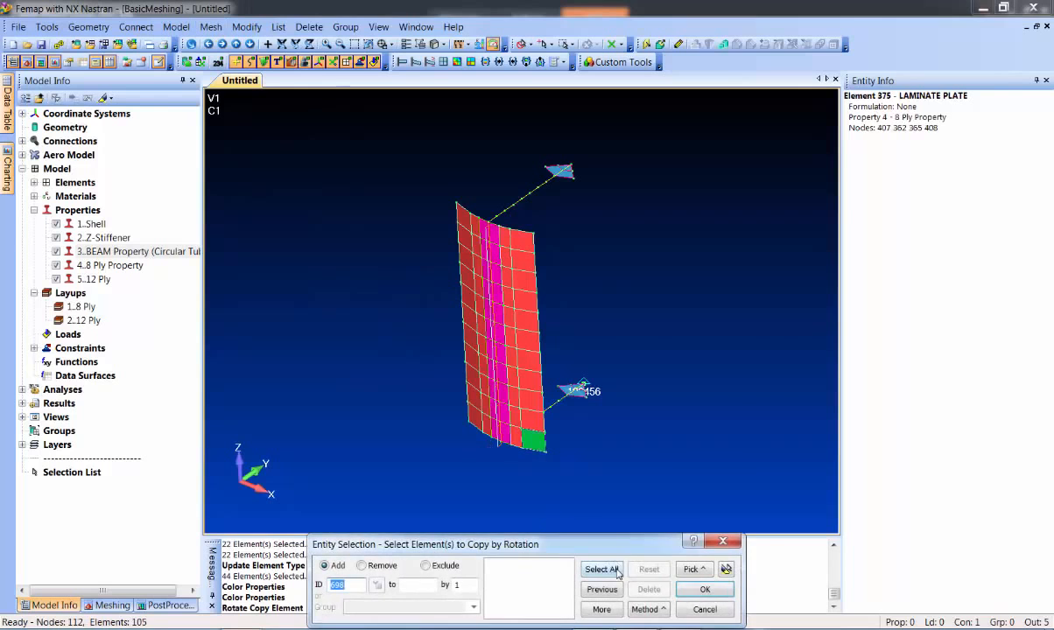
click(616, 570)
click(705, 589)
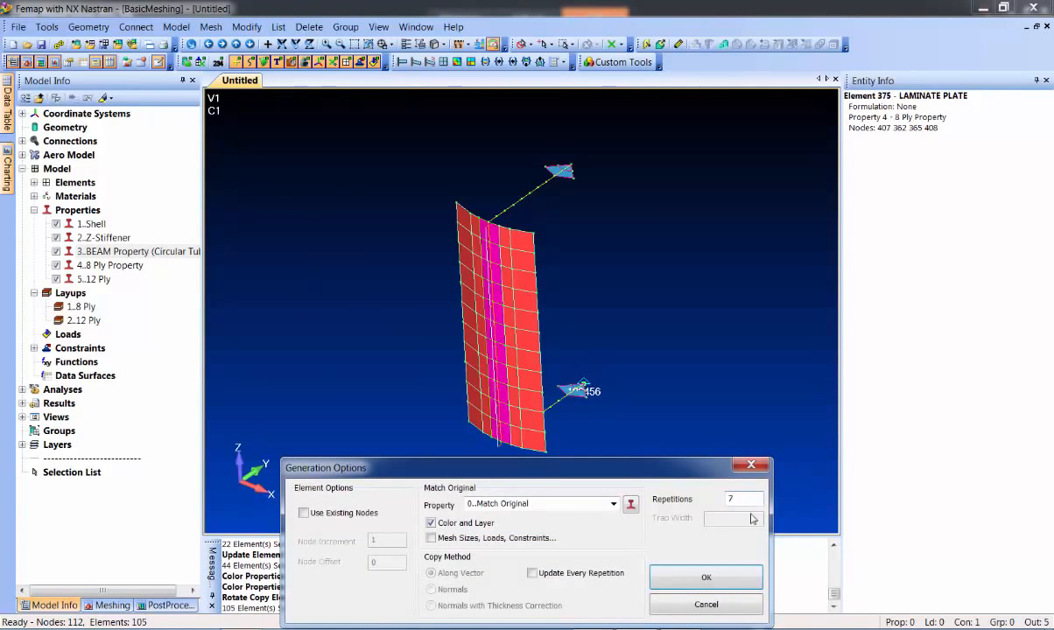
click(706, 578)
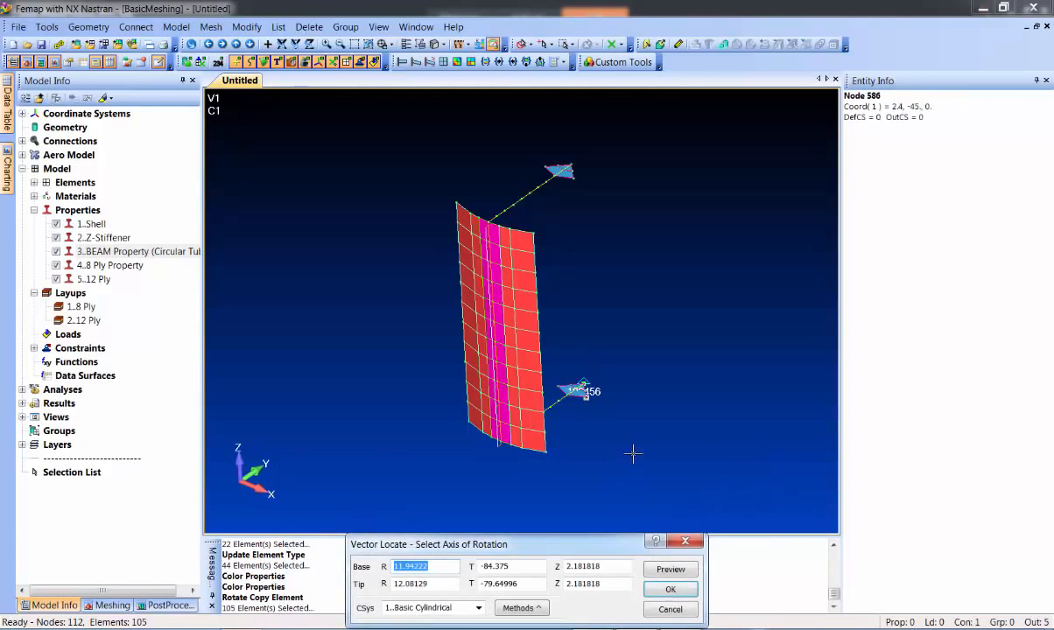
Step: Define the rotation axis in Basic Rectangular coordinates from 0,0,0 to 0,0,1 and generate the copies around the full cylinder
click(431, 608)
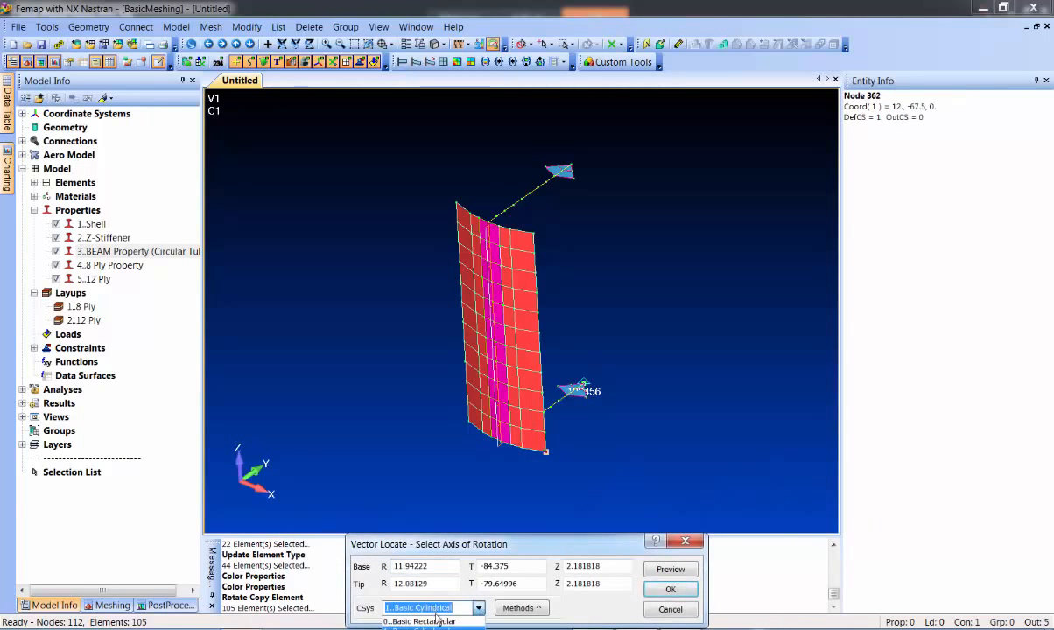
click(437, 621)
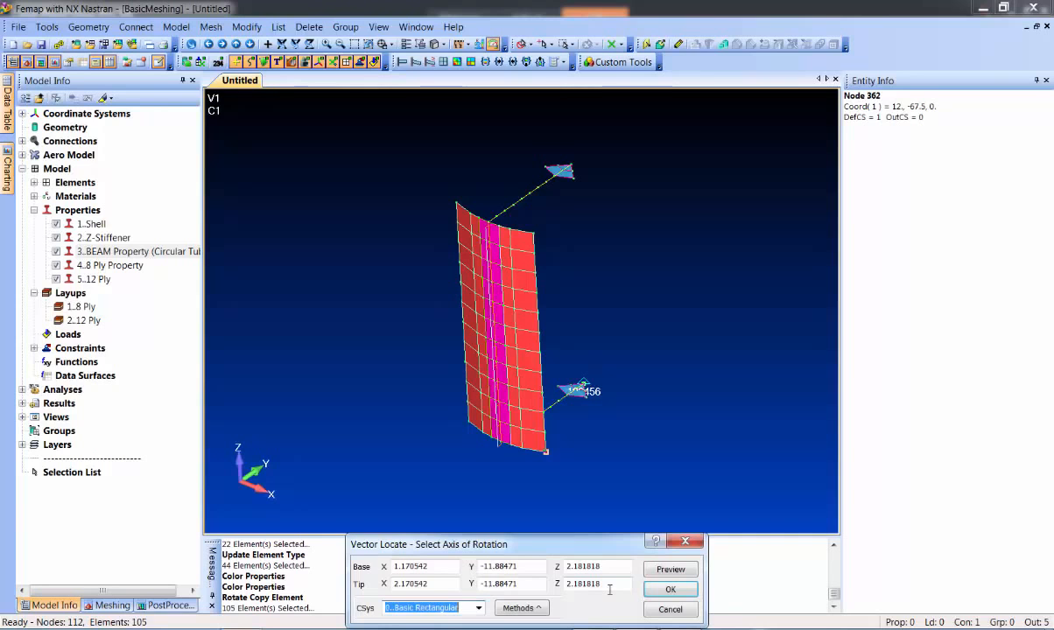
key(shift+Tab)
key(shift+Tab)
key(shift+Tab)
key(shift+Tab)
key(shift+Tab)
key(shift+Tab)
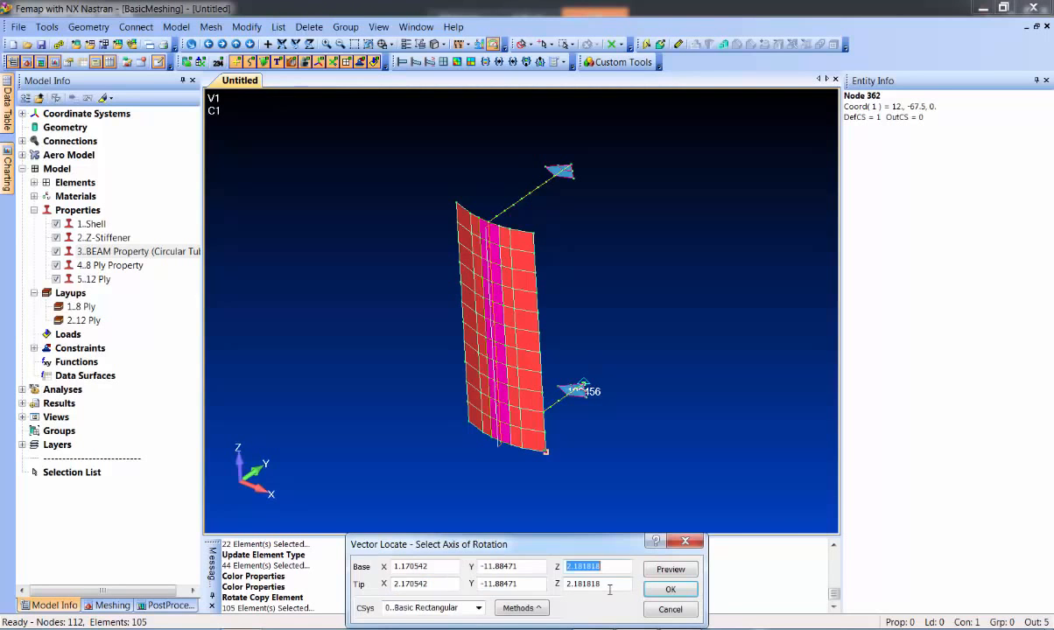
text(0)
key(Tab)
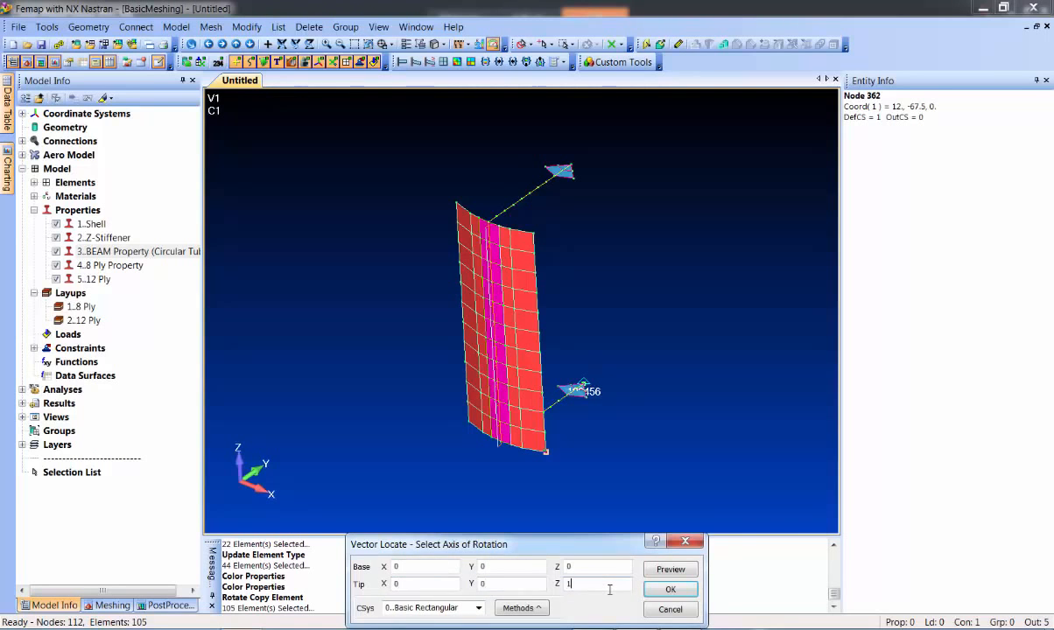
key(Return)
click(609, 590)
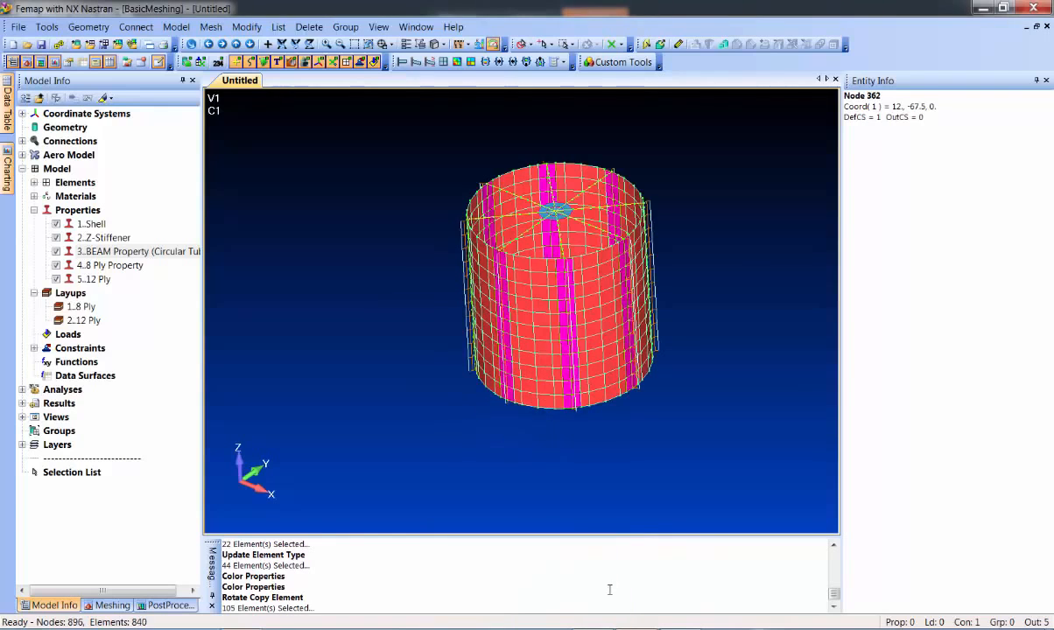
Step: Check all nodes of the cylinder for coincidence, preview the coincident pairs, and merge them
ctrl+middle_drag(426, 266, 354, 290)
middle_drag(377, 254, 407, 284)
scroll(435, 281, up, 3)
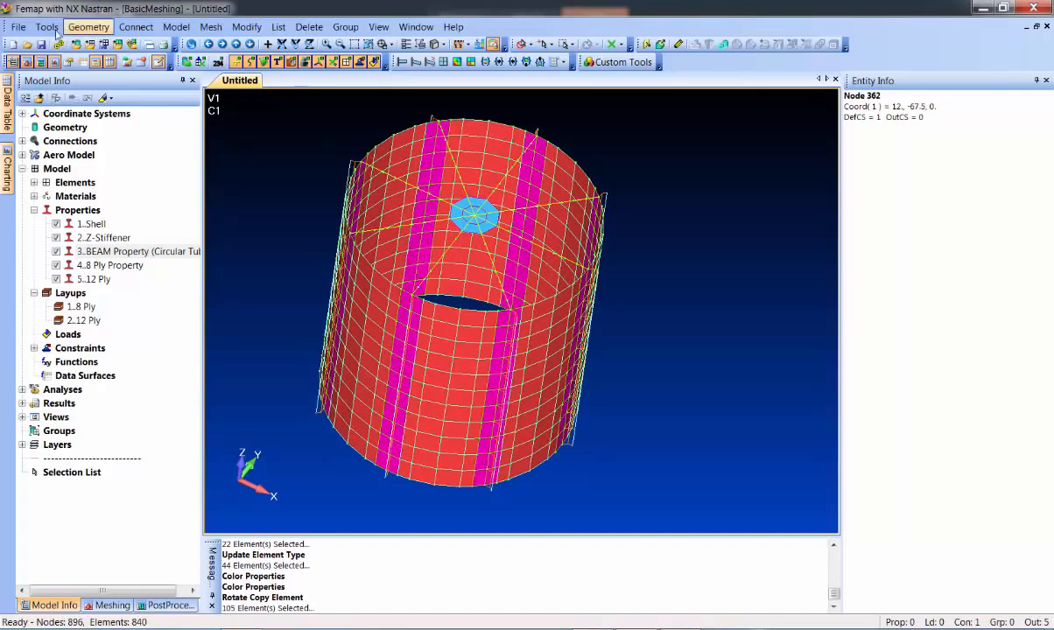
click(52, 28)
mouse_move(144, 411)
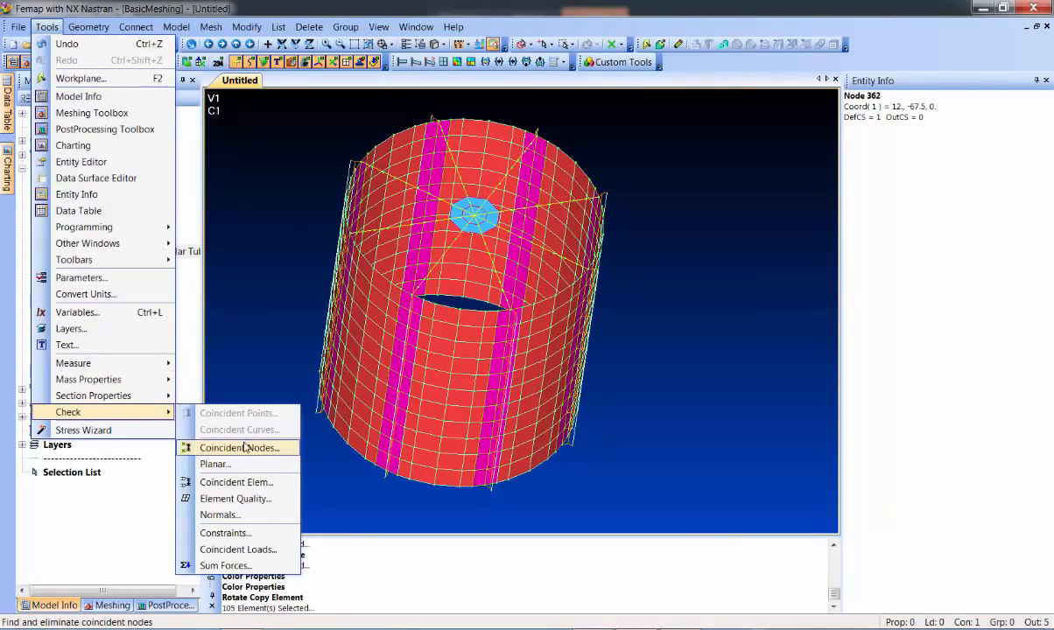
click(275, 445)
click(602, 570)
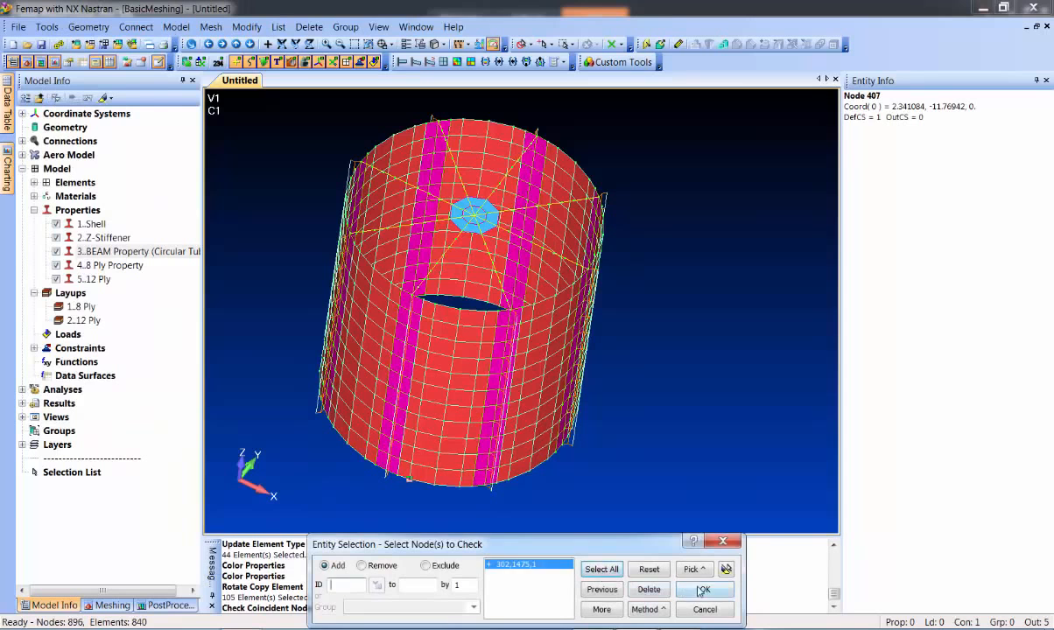
key(Return)
click(410, 388)
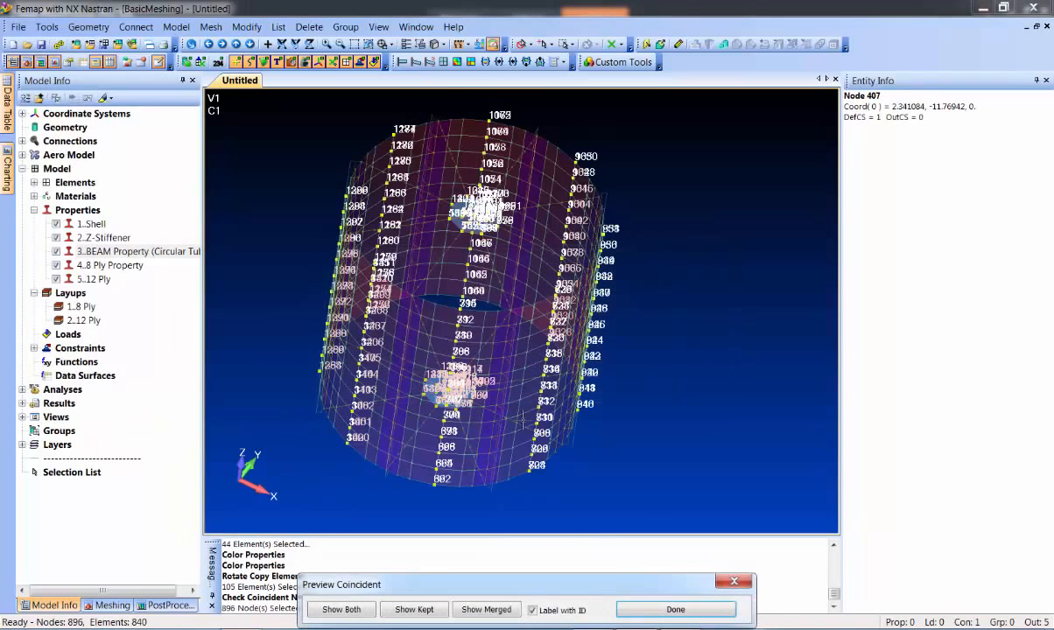
click(675, 610)
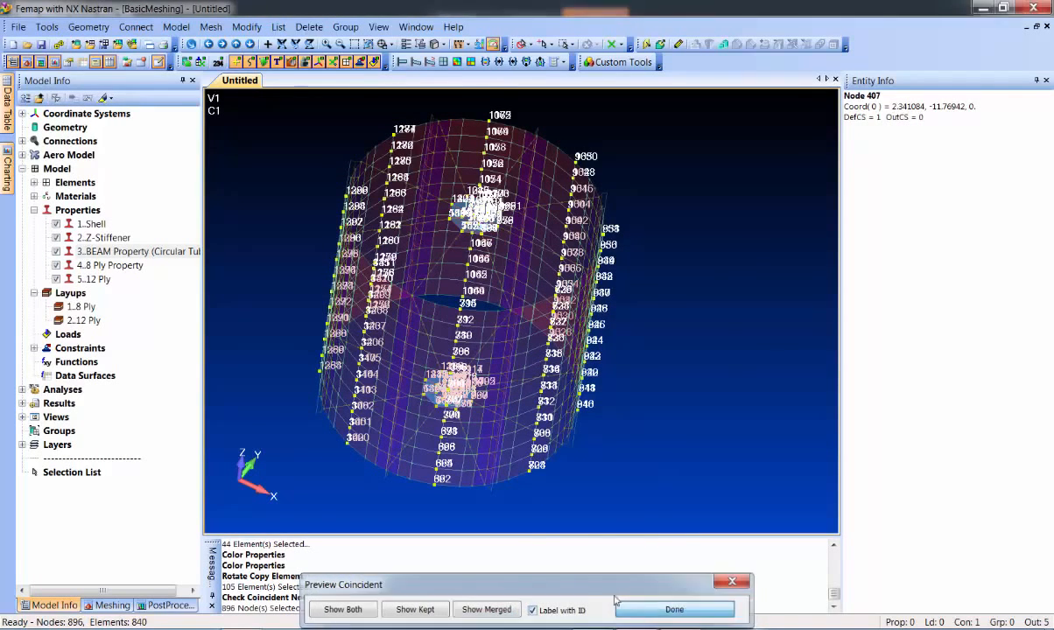
click(556, 389)
Step: Delete the old NX Nastran modes analysis study with all its mode results, without preserving undo
mouse_move(408, 302)
ctrl+middle_down()
mouse_move(509, 302)
mouse_move(506, 272)
mouse_move(513, 284)
ctrl+middle_up()
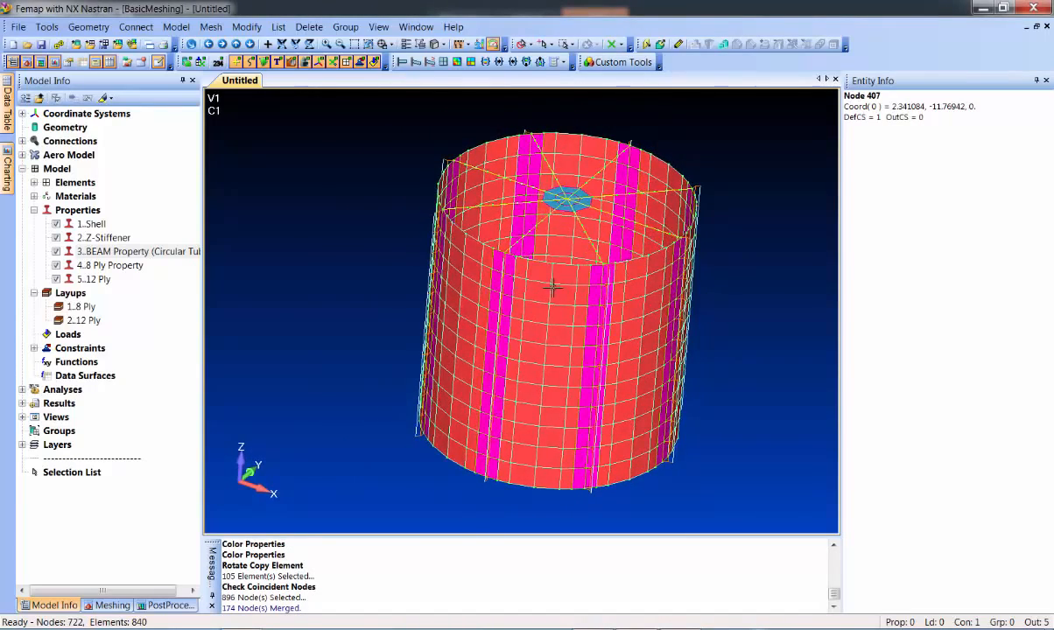
ctrl+middle_drag(577, 292, 548, 301)
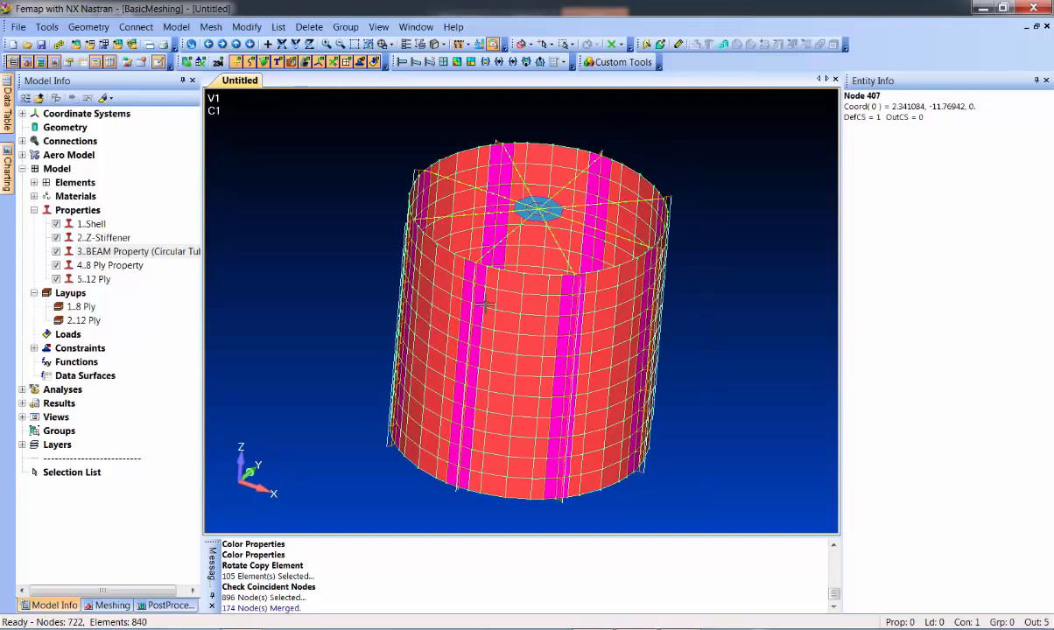
click(22, 405)
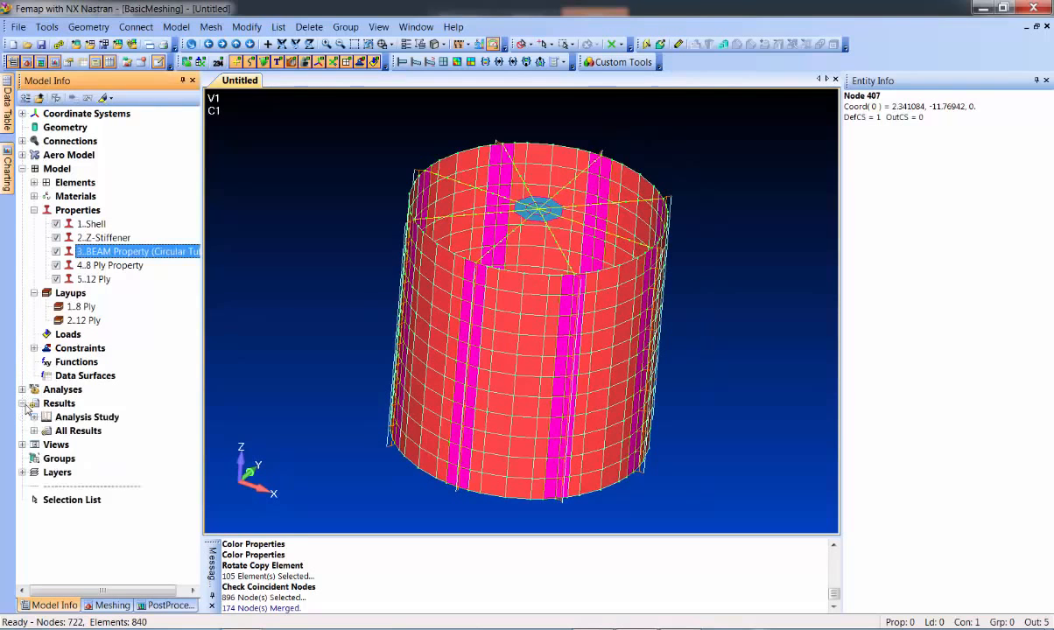
click(34, 418)
click(46, 431)
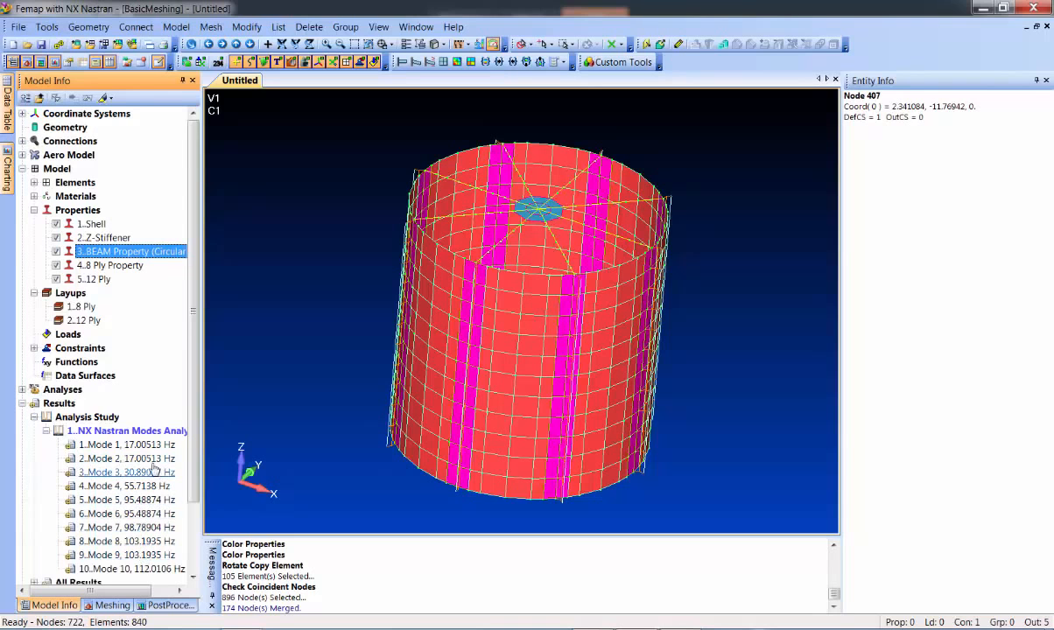
right_click(81, 418)
right_click(66, 404)
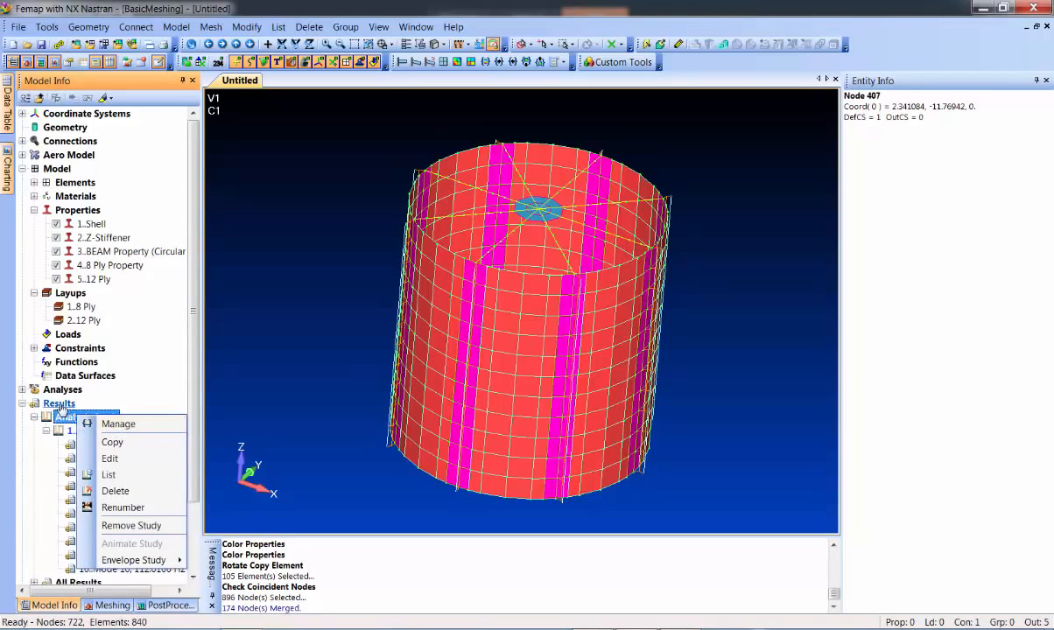
click(98, 428)
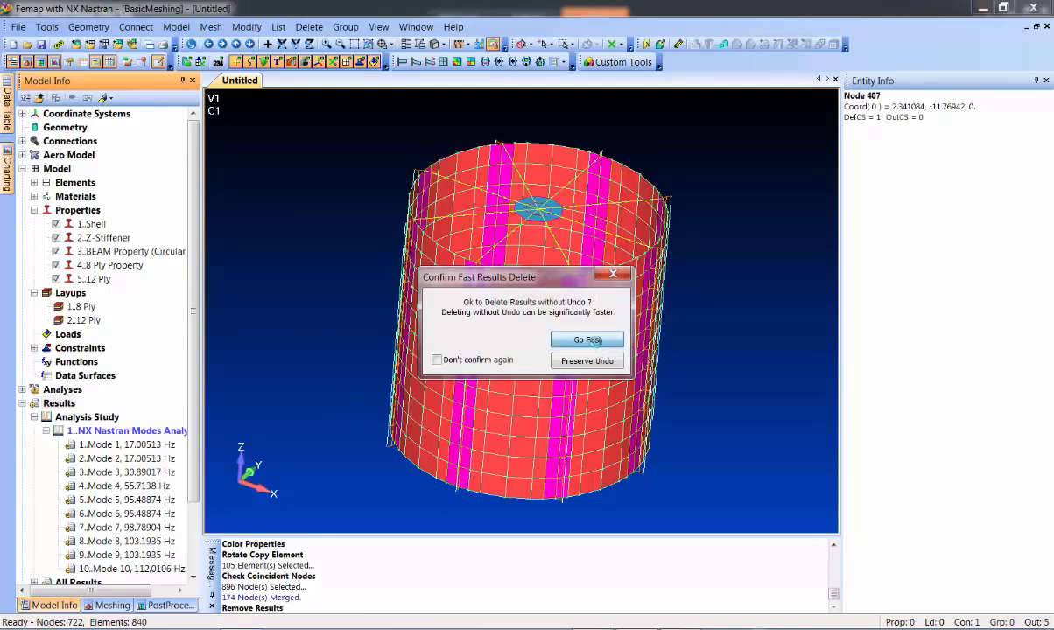
click(599, 338)
Step: Preview the input file of the NX Nastran modes analysis set to check how the laminate elements are written, then close the analysis manager
middle_drag(498, 286, 450, 204)
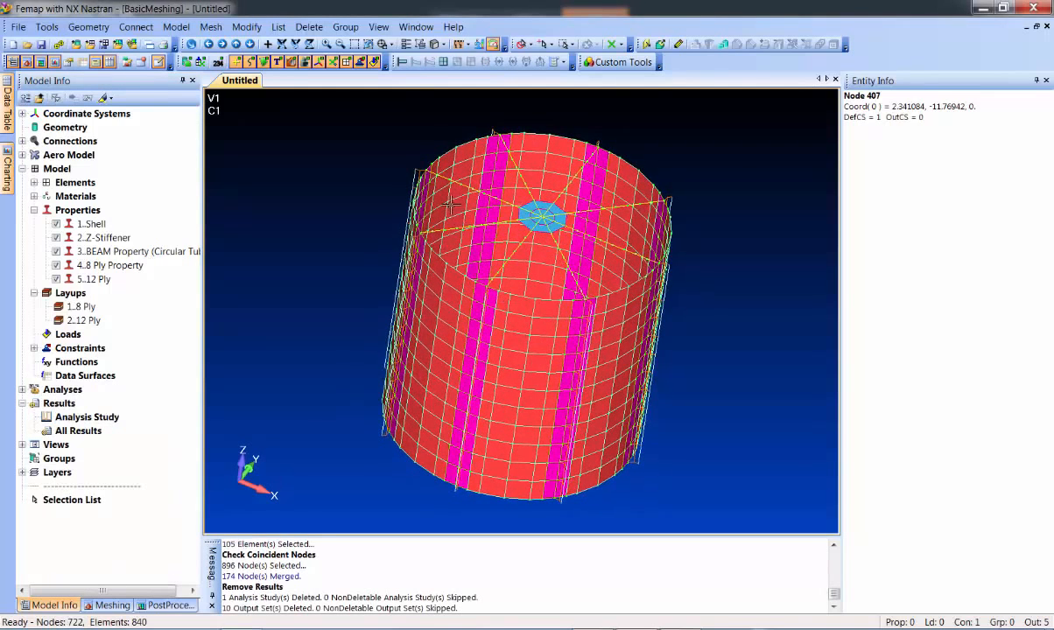
click(176, 27)
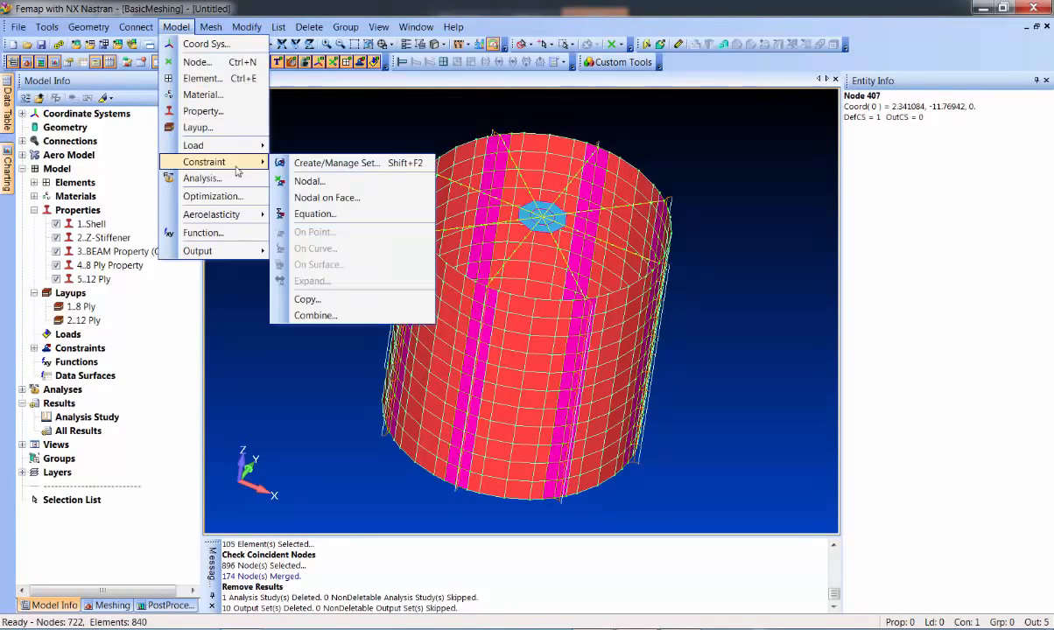
click(202, 178)
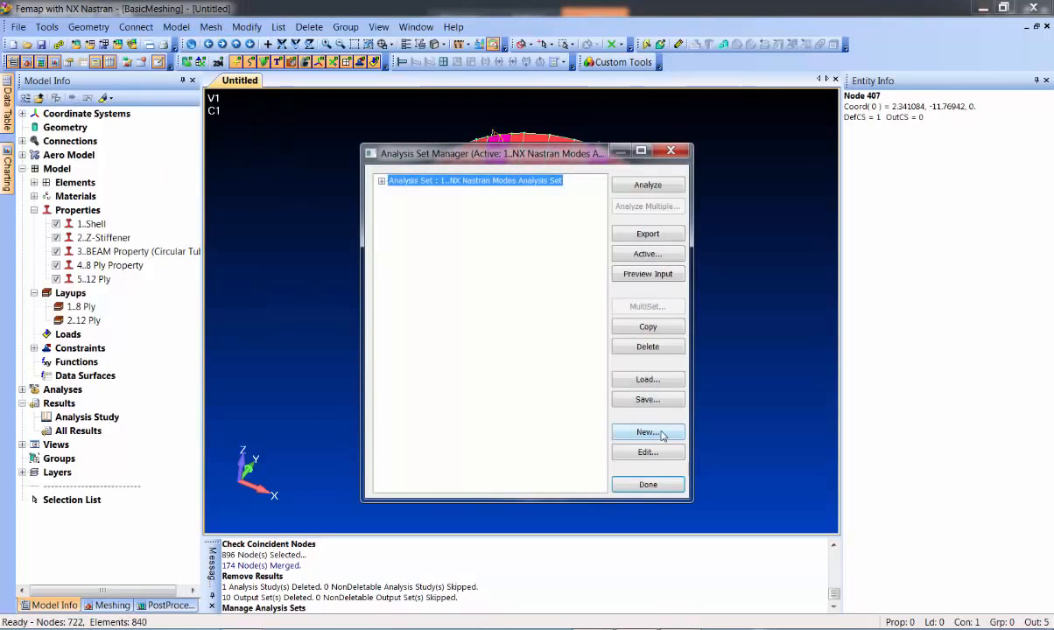
click(649, 274)
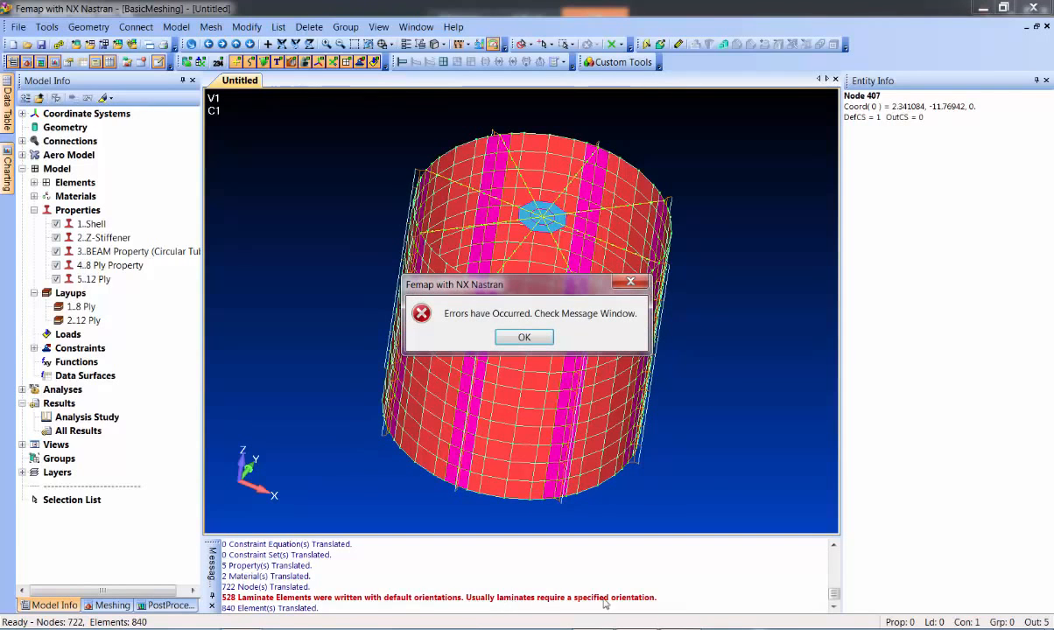
click(526, 336)
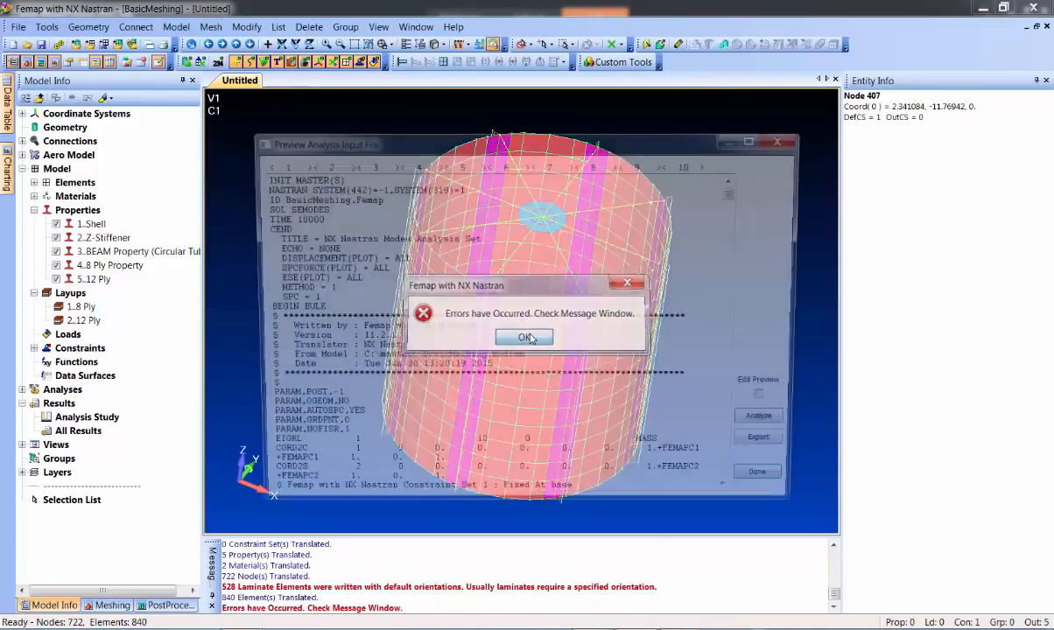
drag(735, 191, 760, 316)
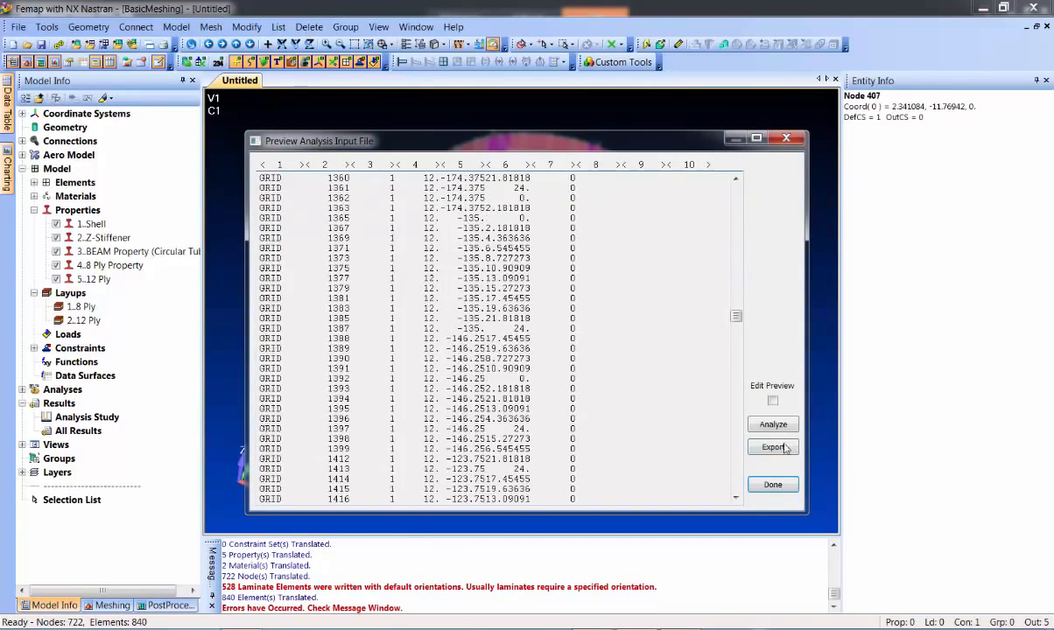
click(775, 488)
click(648, 485)
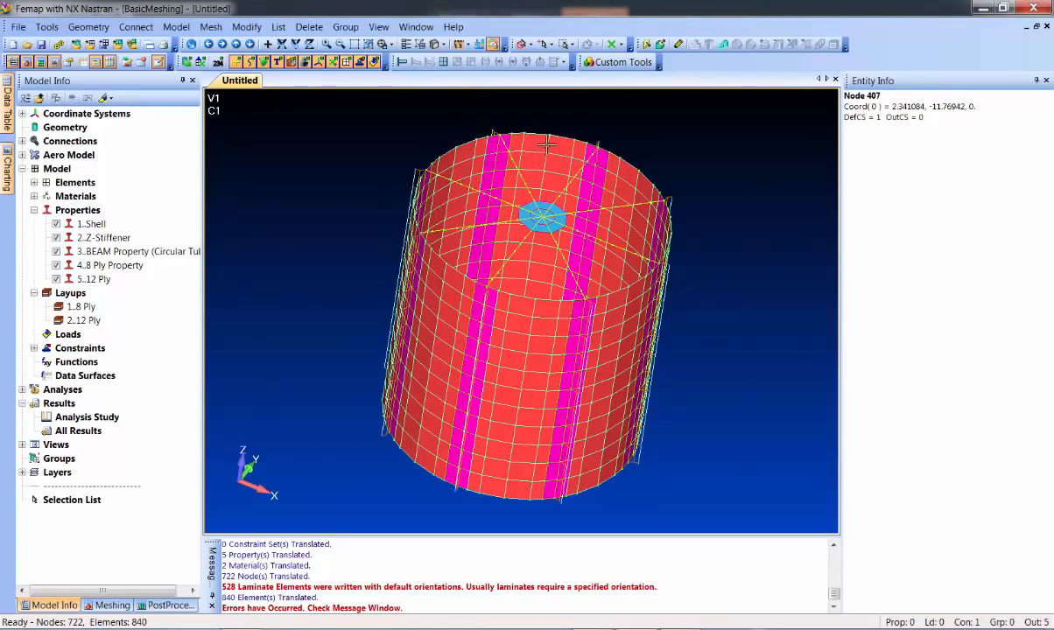
Step: Hide the elements that use the Shell, Z-Stiffener and BEAM Property (Circular Tube) properties, leaving only the laminates displayed
click(56, 224)
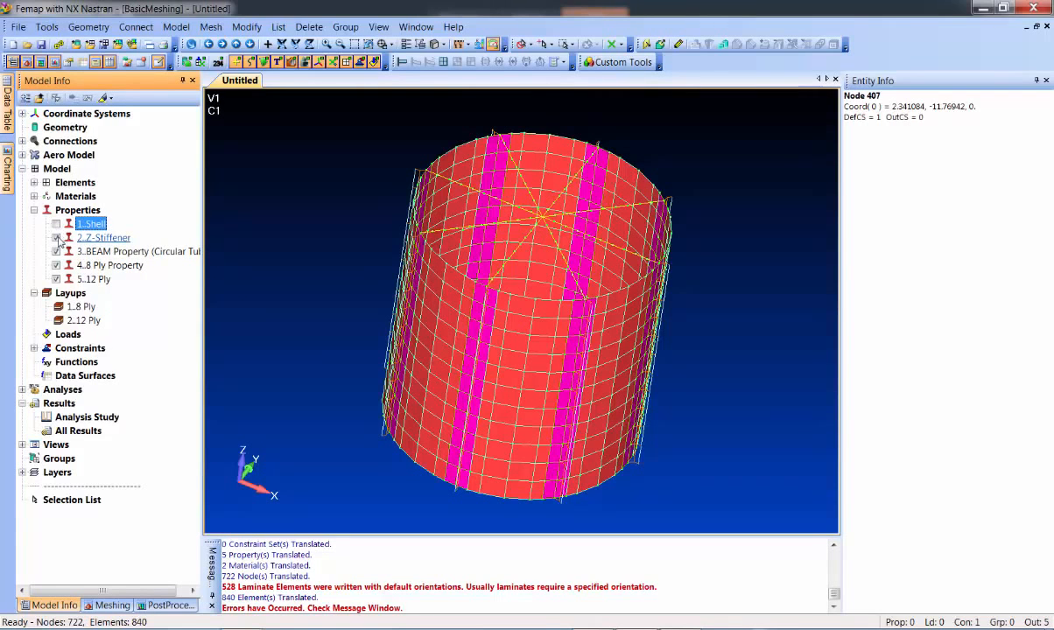
click(56, 237)
click(56, 252)
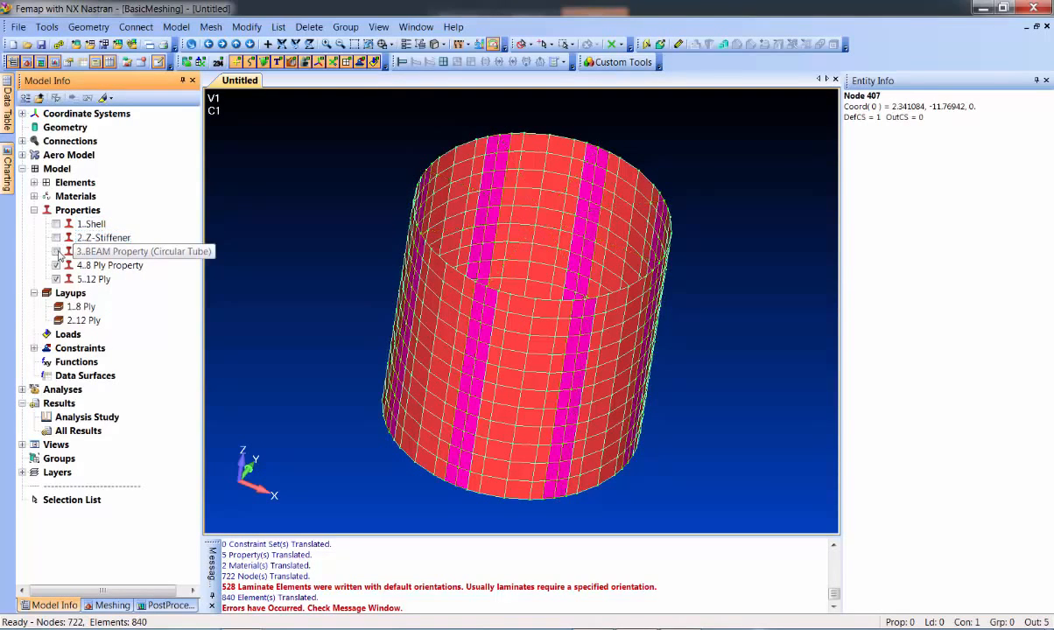
Step: Update the material orientation of all displayed laminate elements to the +Z coordinate axis of the Basic Rectangular system
key(alt+o)
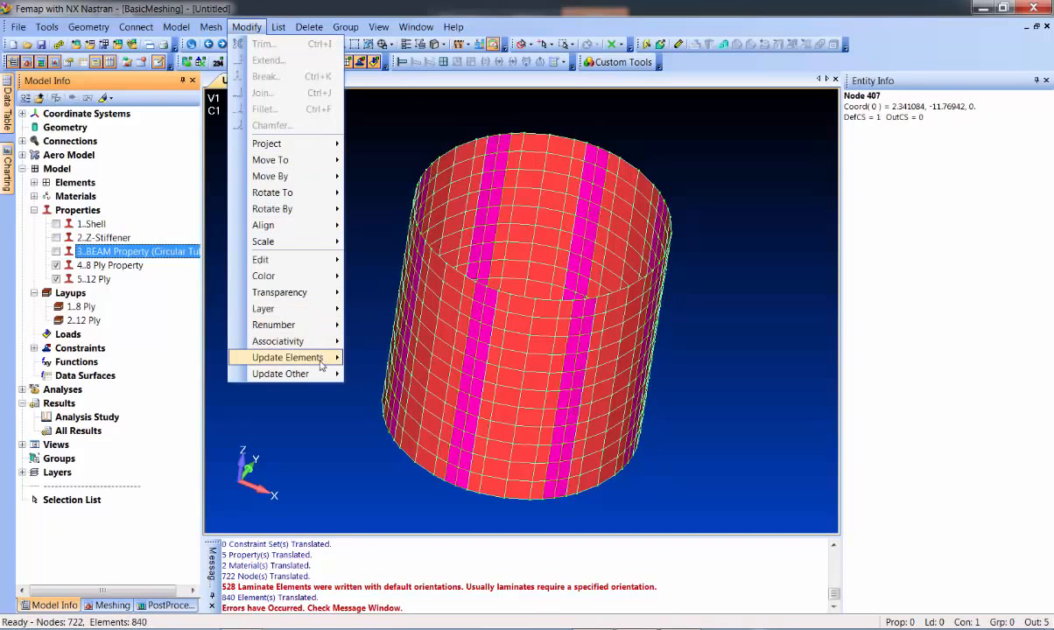
mouse_move(319, 364)
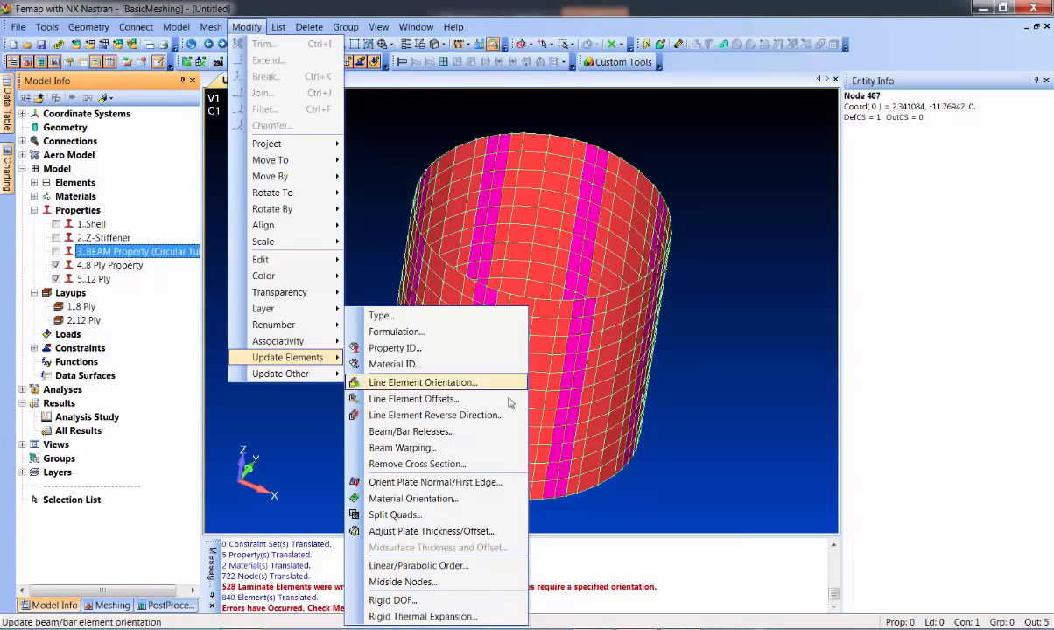
click(421, 498)
drag(431, 177, 648, 457)
click(715, 592)
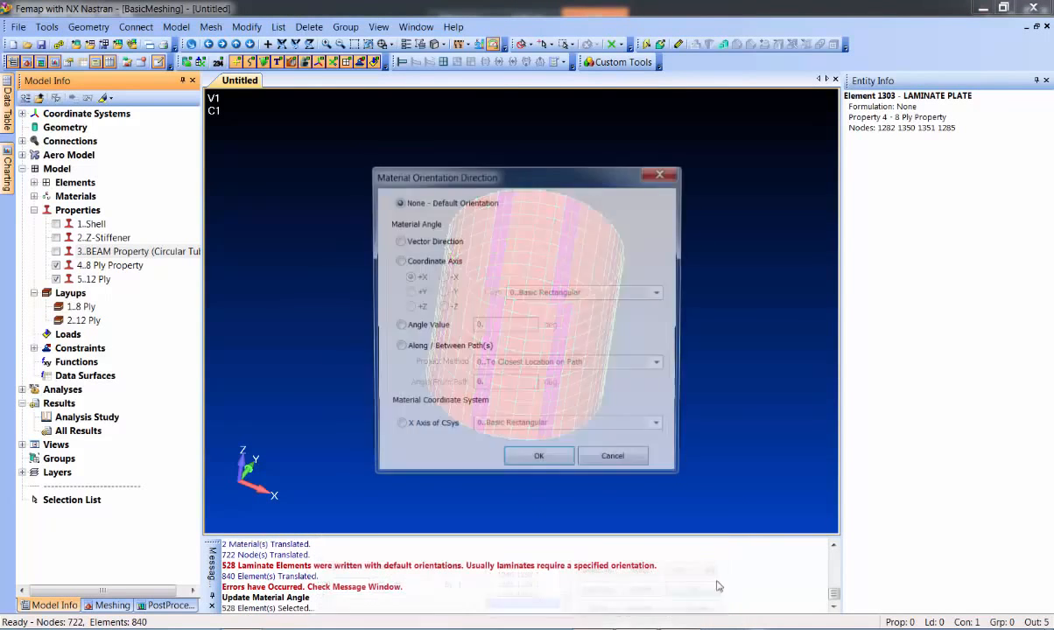
click(399, 261)
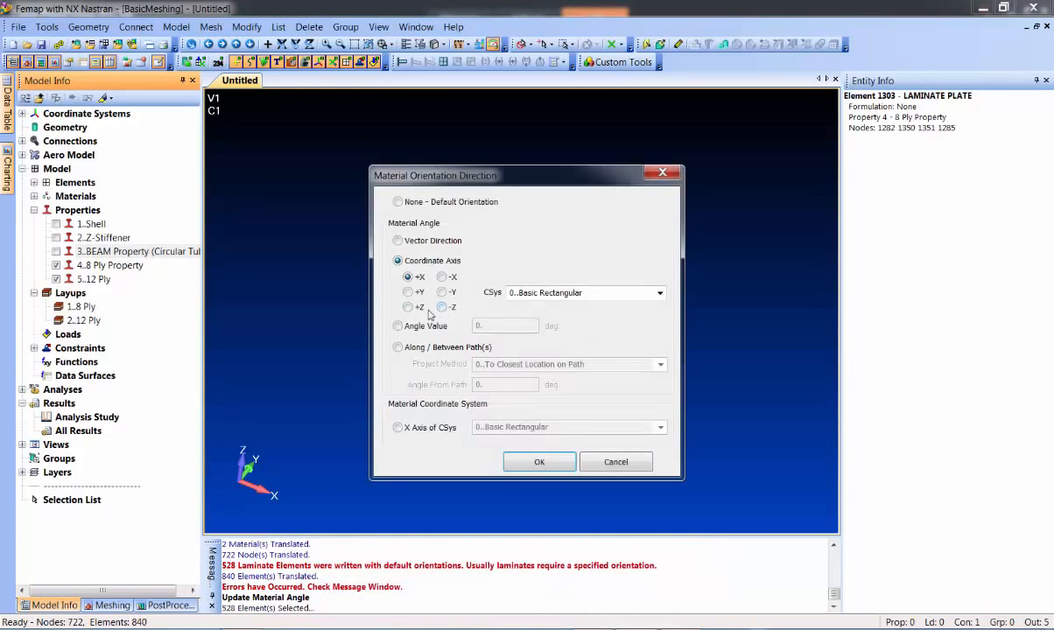
click(530, 461)
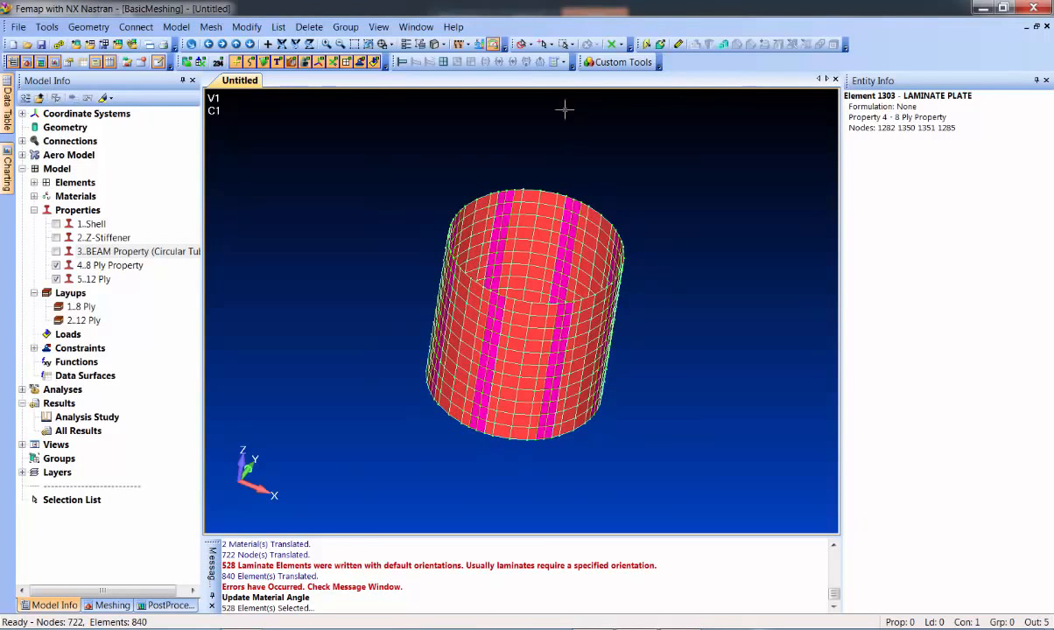
Step: Display the element material directions and inspect the arrows on the laminate cylinder
key(F6)
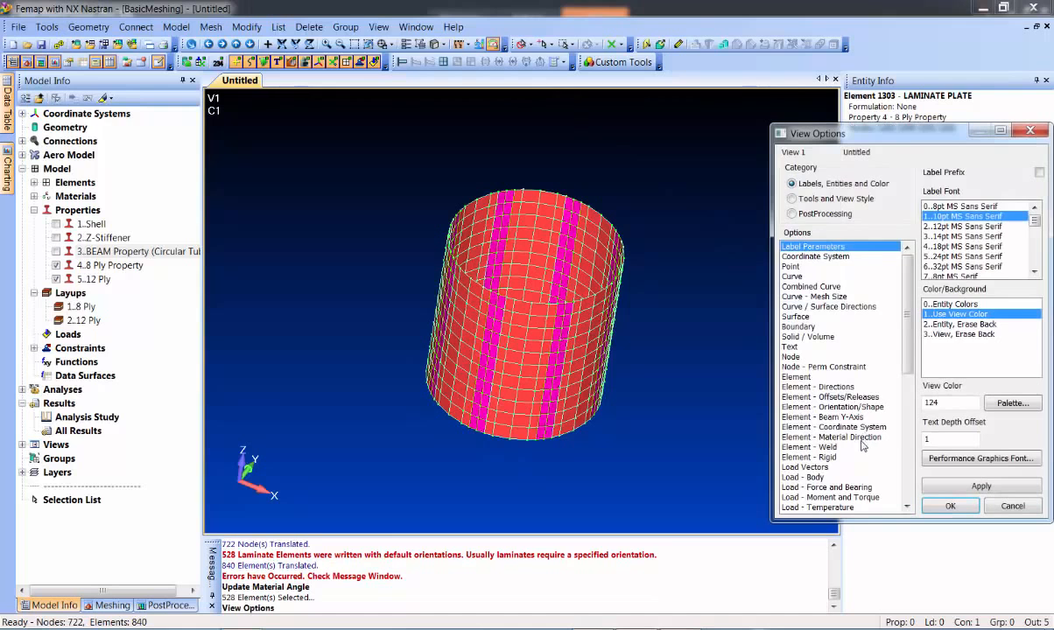
click(840, 437)
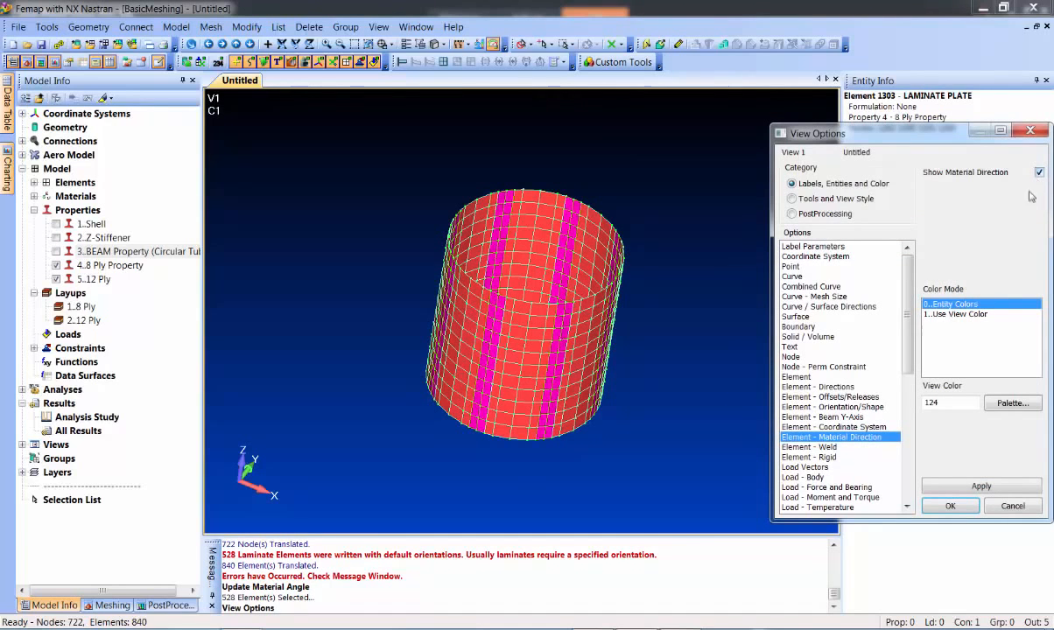
click(950, 506)
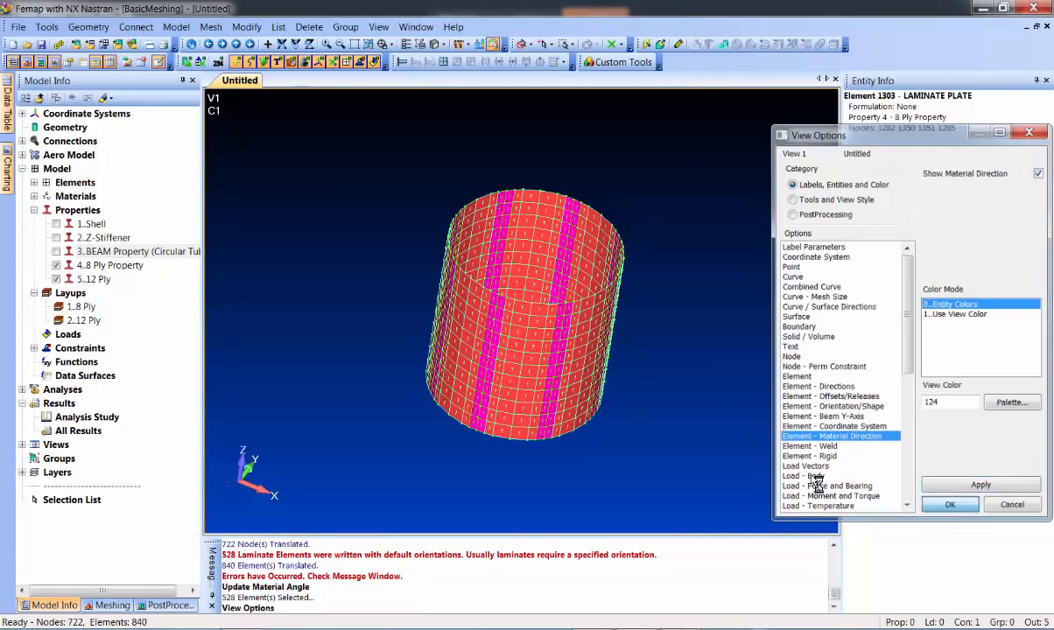
scroll(522, 350, up, 5)
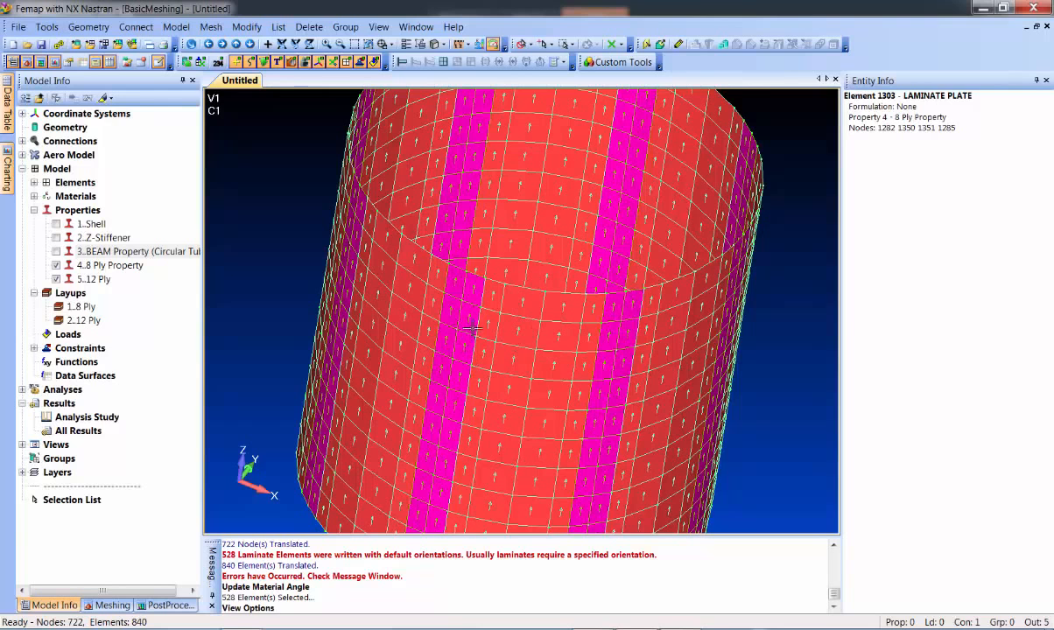
scroll(451, 300, down, 3)
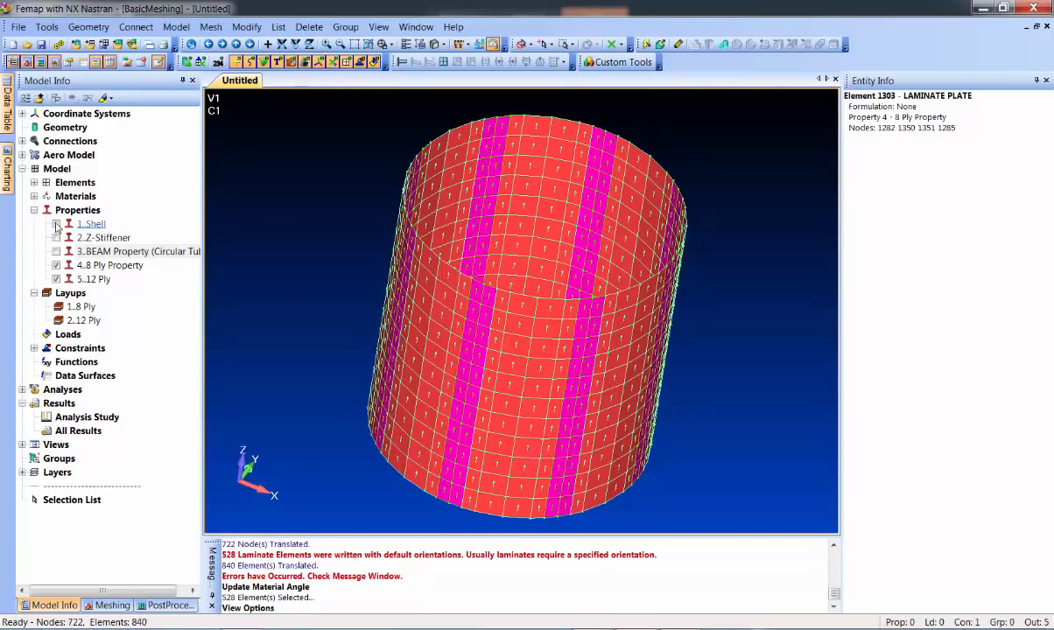
Step: Show the elements of all properties again and turn off the material direction display
right_click(58, 225)
click(90, 283)
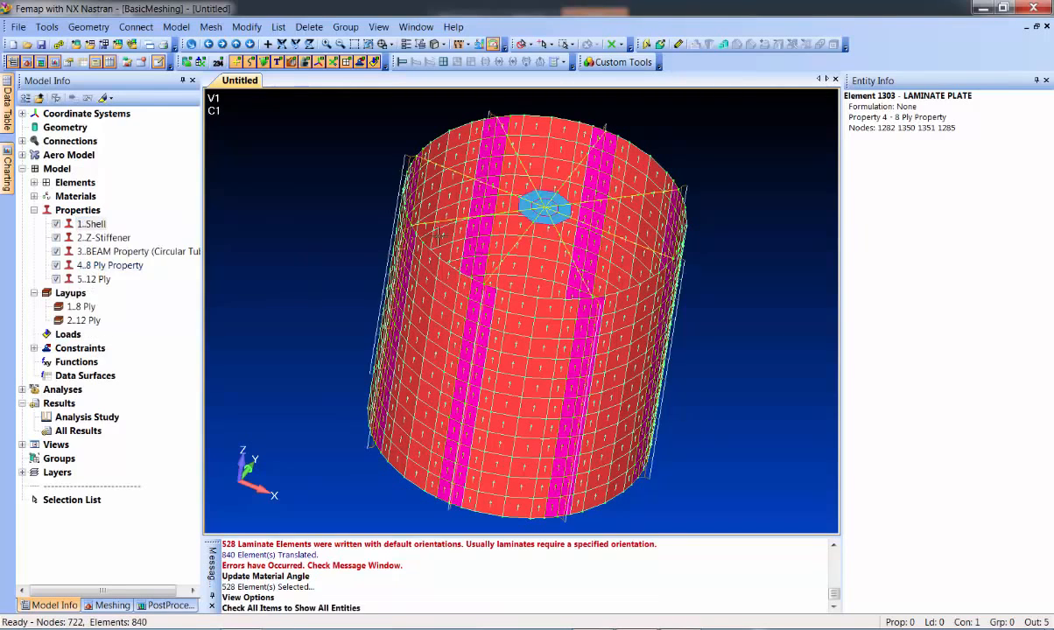
mouse_move(316, 233)
middle_down()
mouse_move(320, 242)
mouse_move(316, 232)
middle_up()
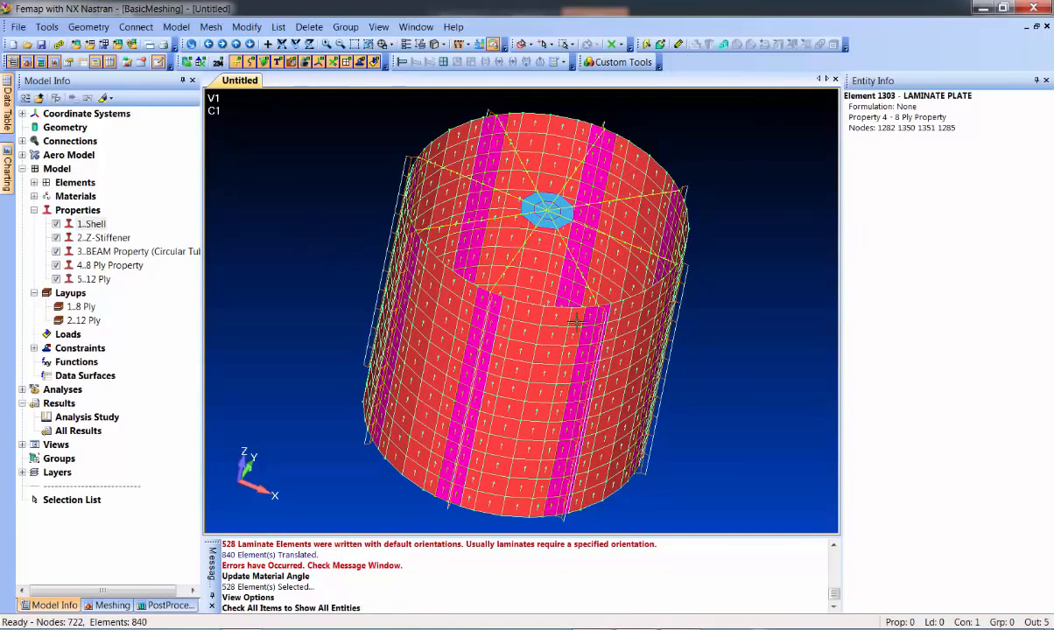
key(F5)
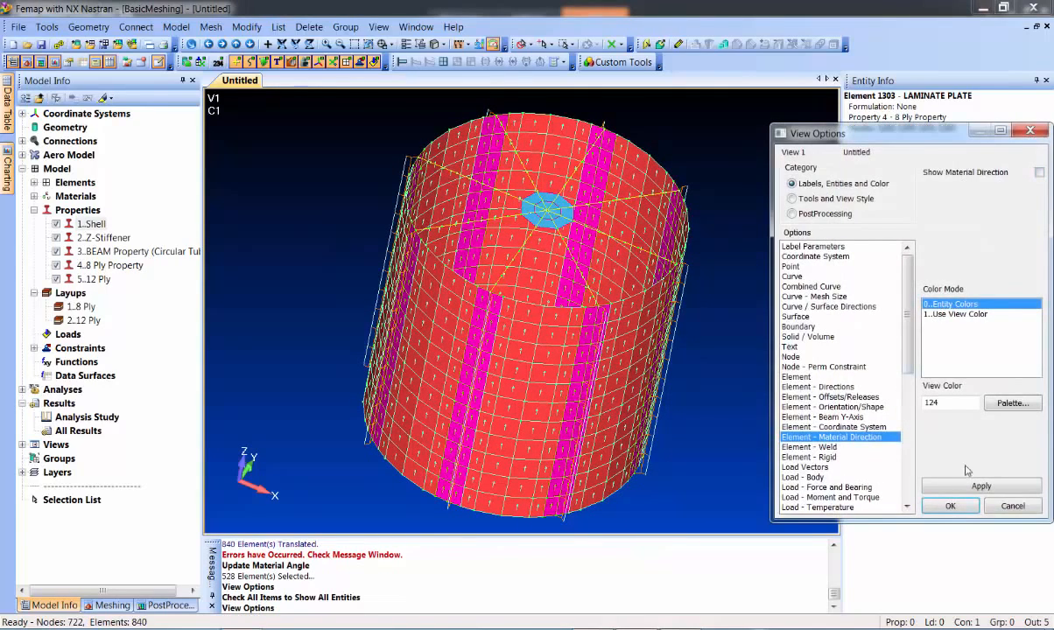
click(952, 506)
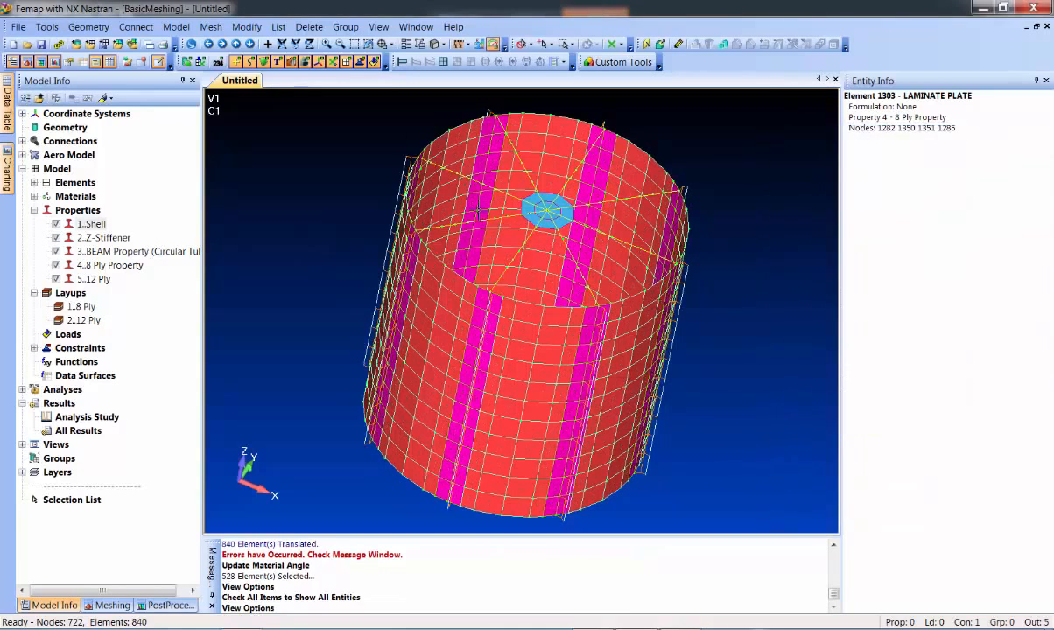
Step: Preview the modes analysis input file again and examine the laminate elements' orientation angles and the 8-ply and 12-ply property entries
click(176, 27)
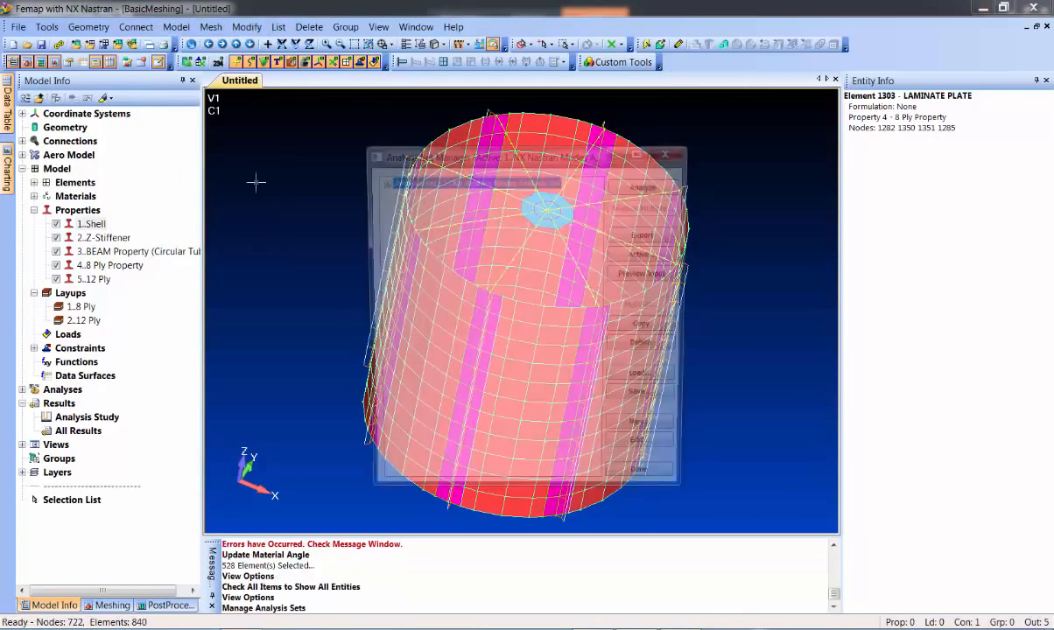
click(238, 177)
click(648, 274)
drag(736, 182, 768, 345)
scroll(597, 348, up, 2)
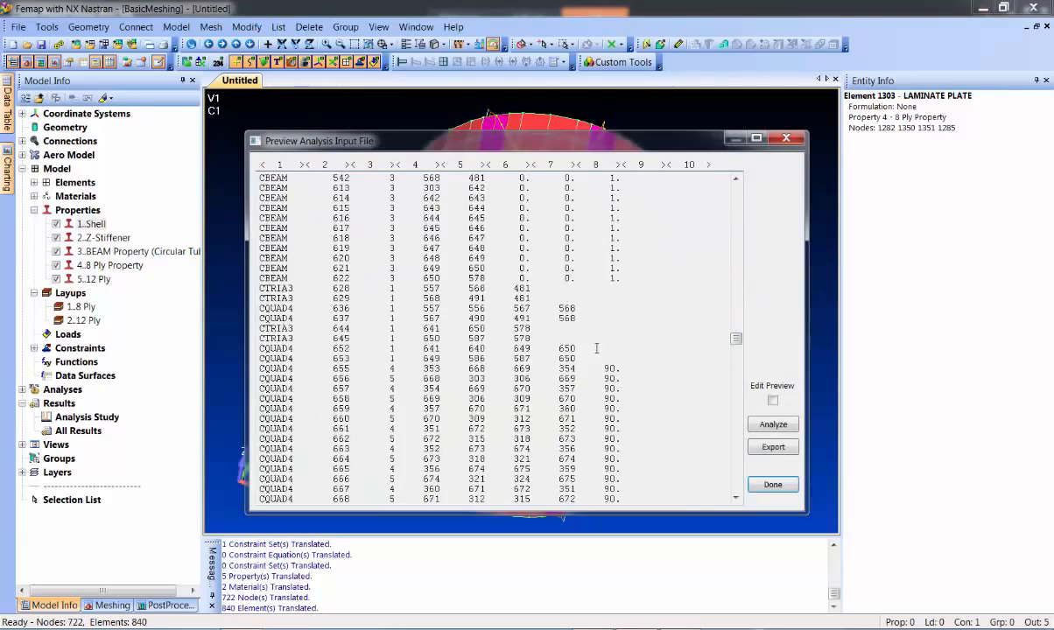
scroll(517, 385, down, 15)
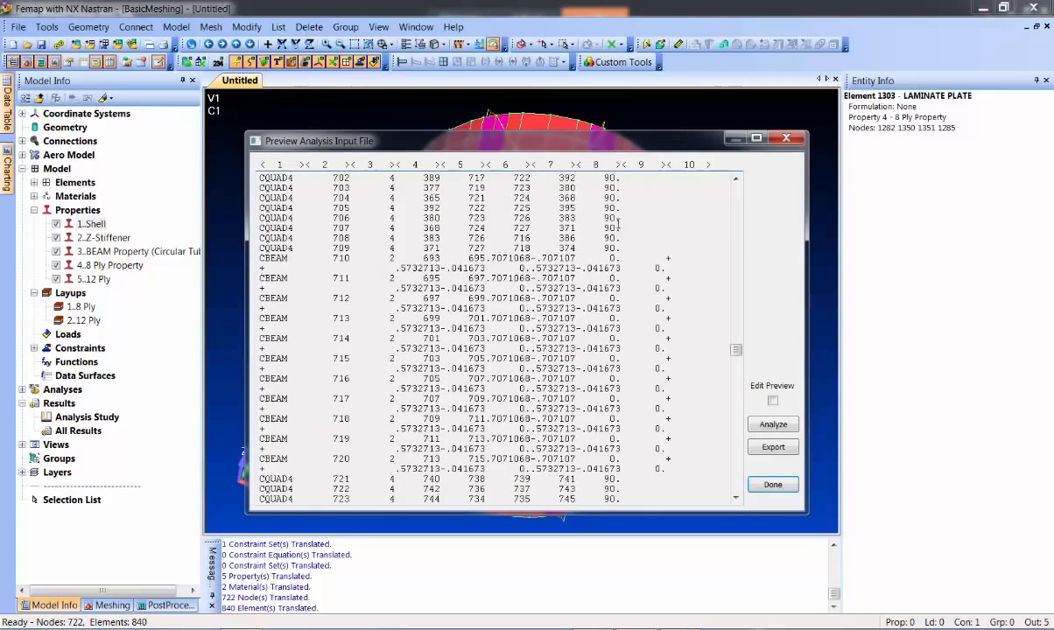
scroll(575, 304, down, 20)
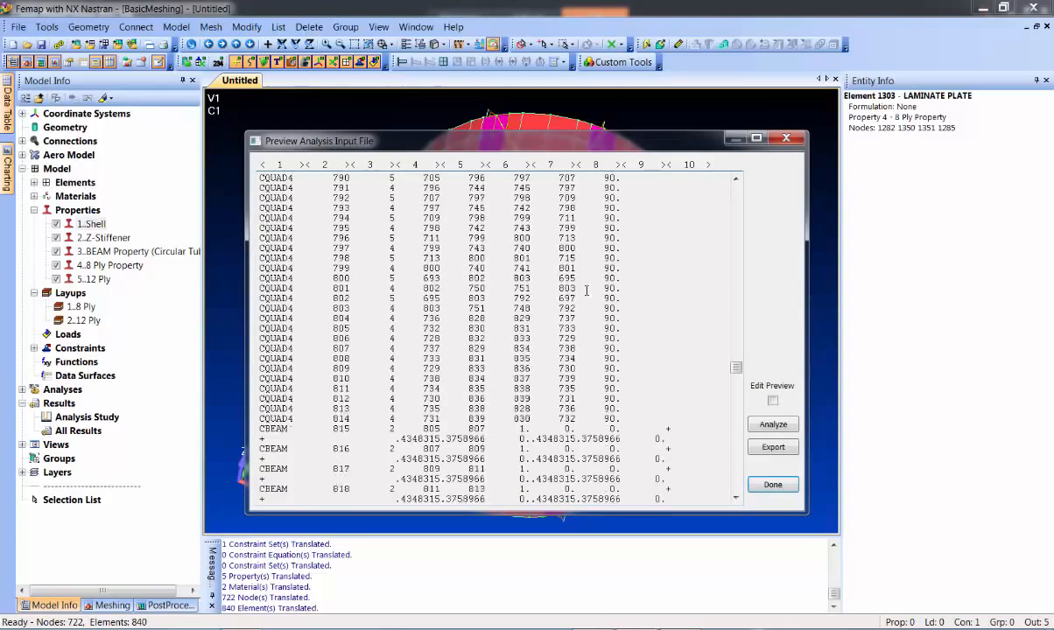
drag(734, 366, 736, 362)
scroll(726, 215, up, 15)
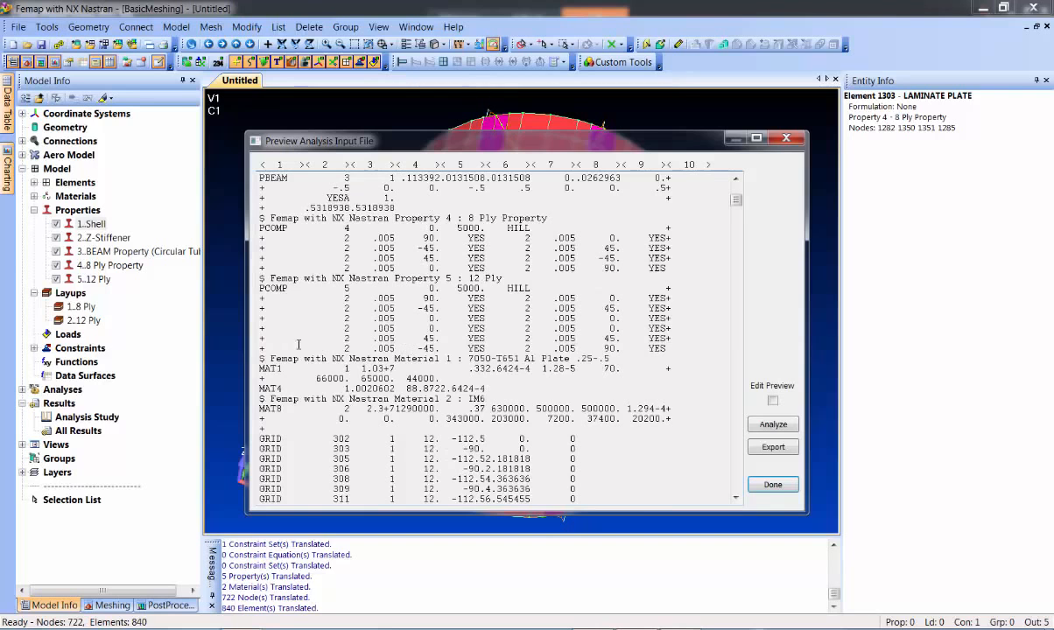
Step: Run the modes analysis from the input preview, close the analysis monitor, and list the new study's modes
click(775, 426)
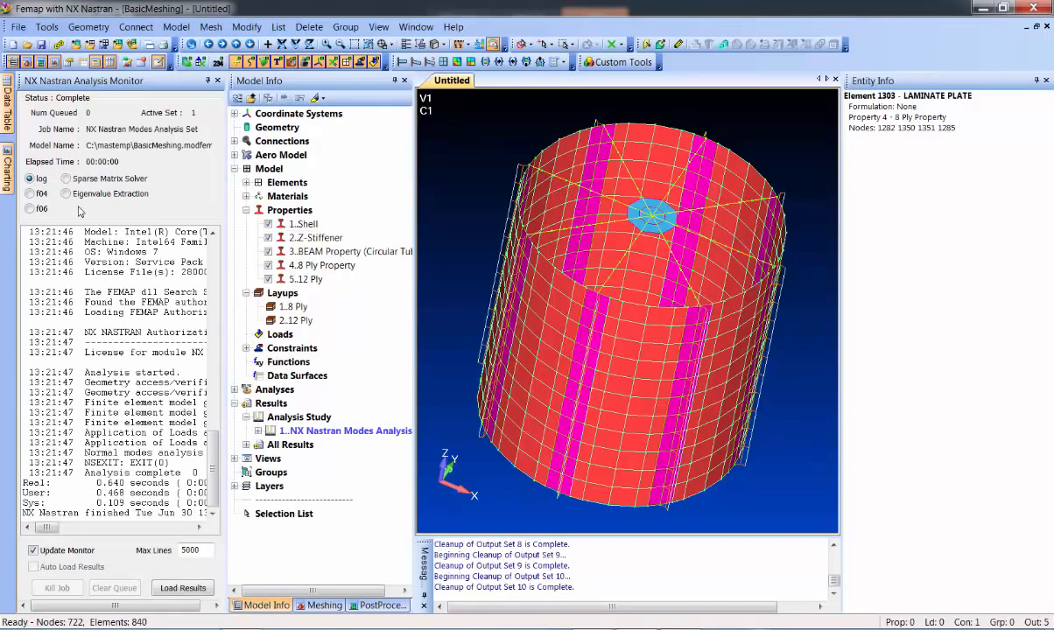
click(219, 80)
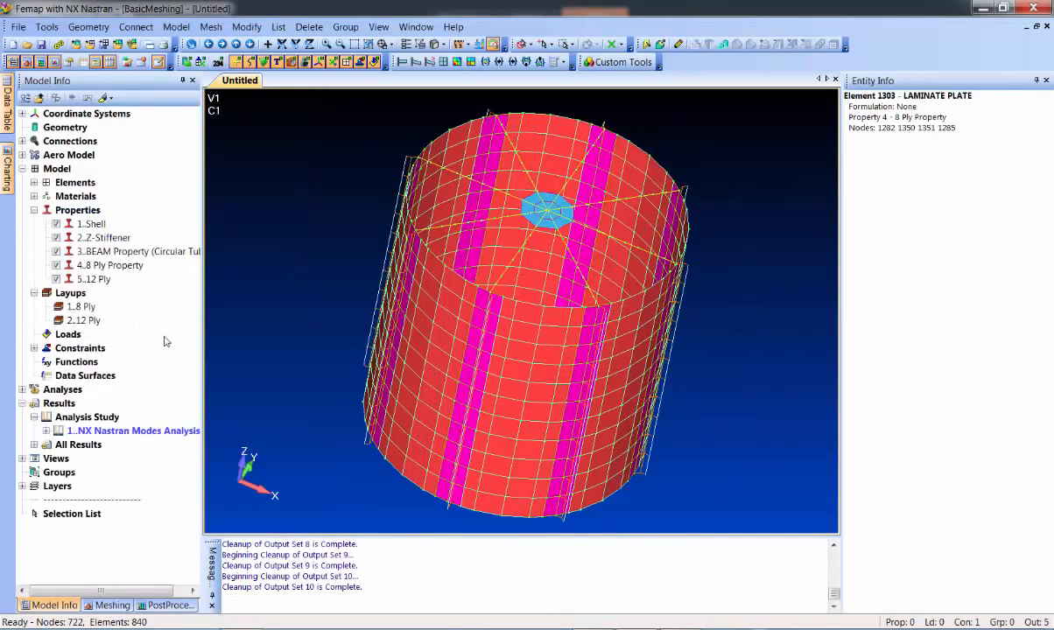
click(45, 432)
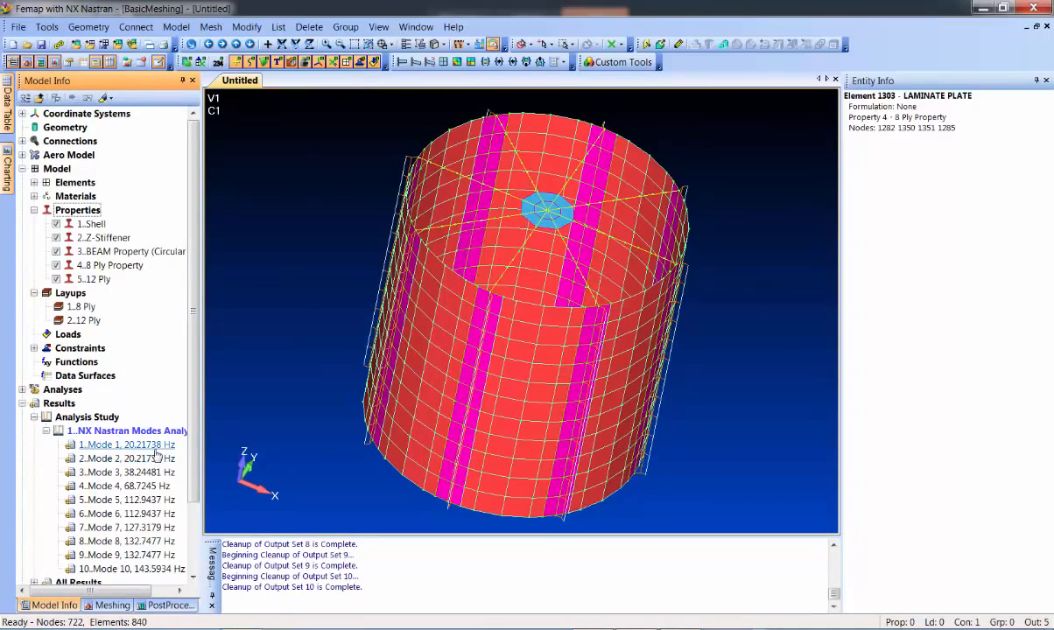
middle_drag(323, 298, 325, 308)
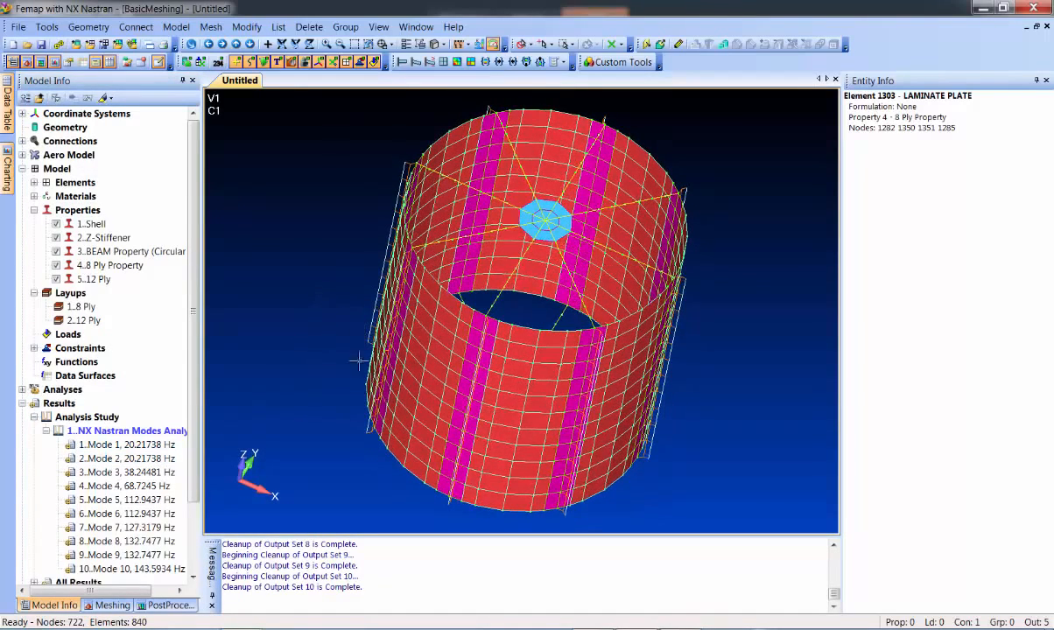
mouse_move(316, 217)
middle_down()
mouse_move(296, 234)
mouse_move(310, 214)
middle_up()
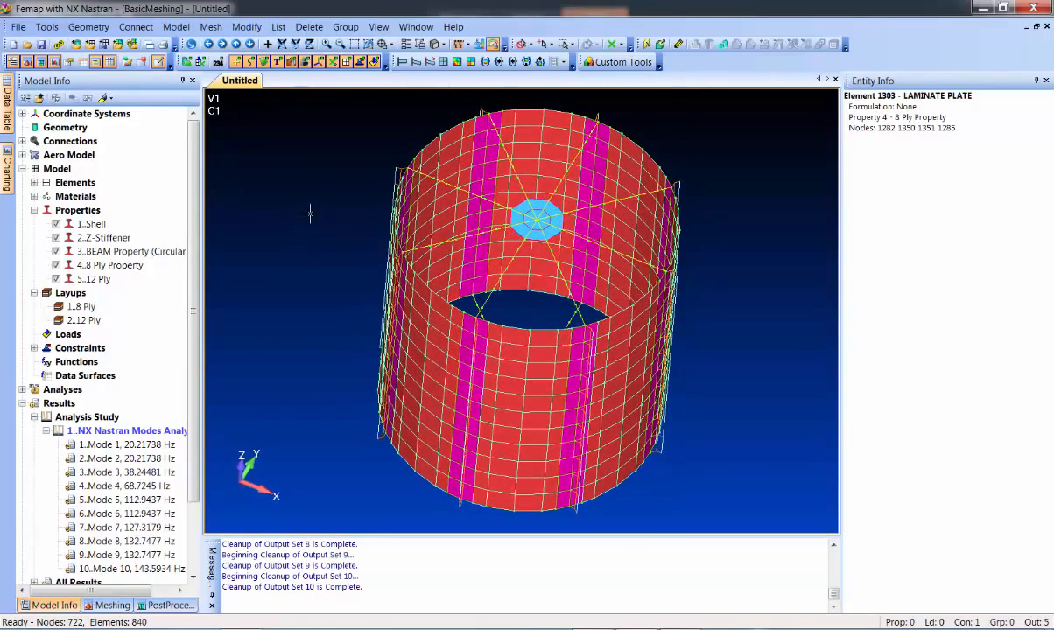